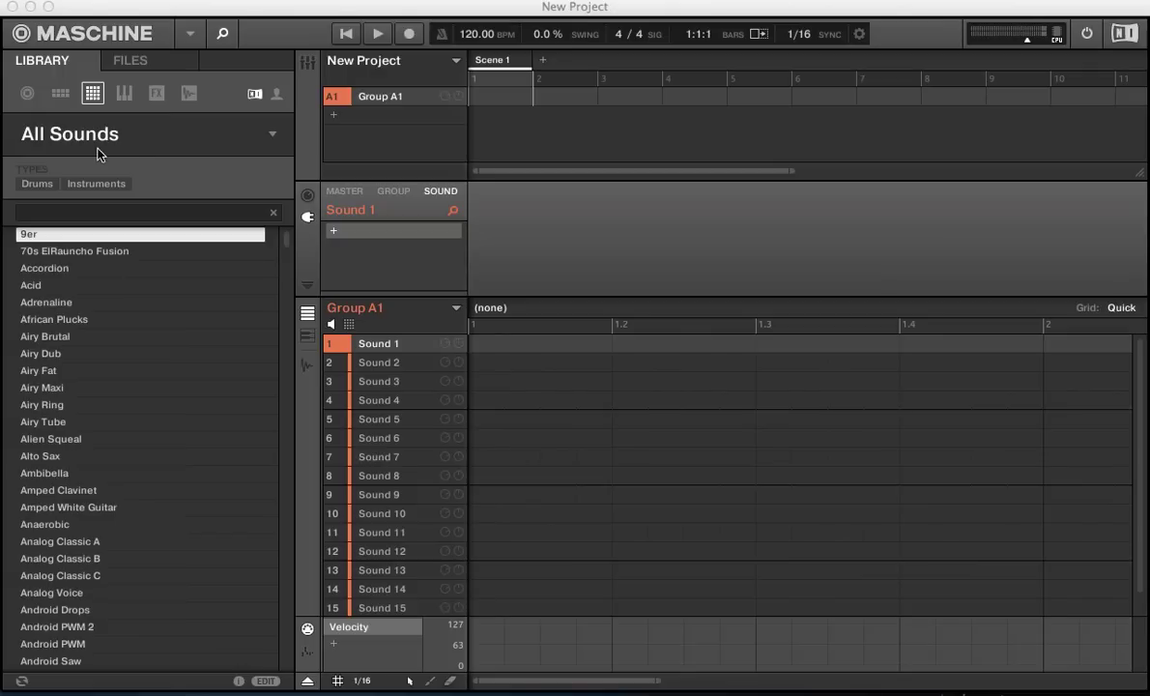
Browse the library's Projects, Groups, Sounds, Instruments, Effects and Samples categories in turn.
click(27, 93)
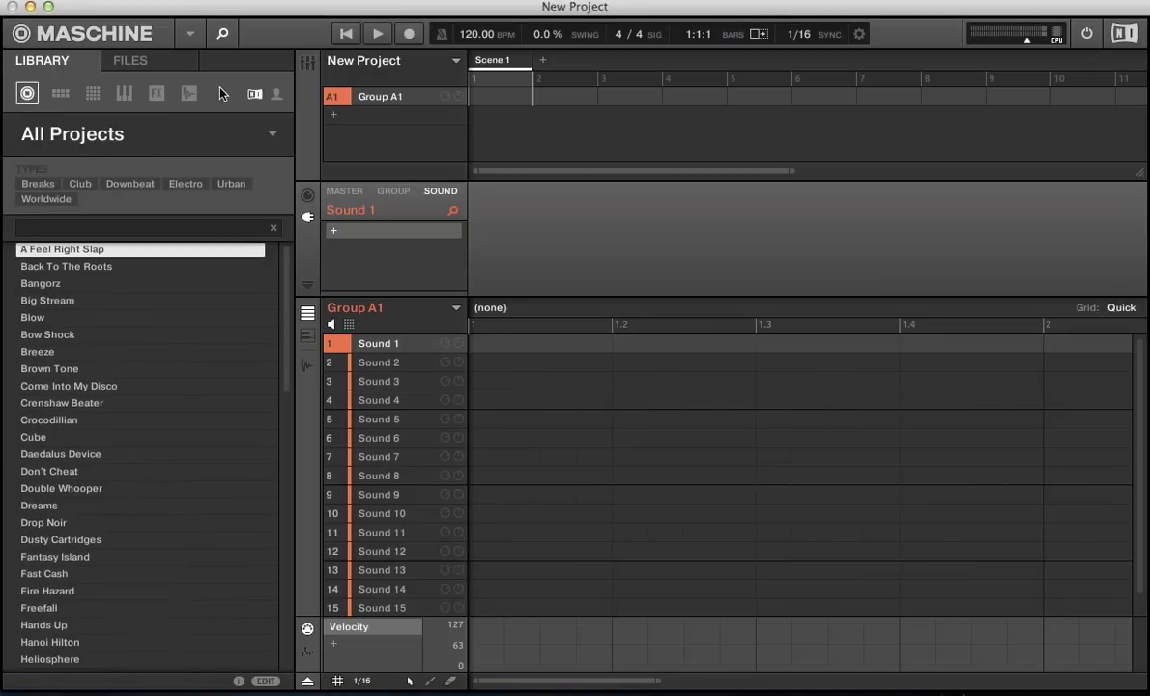
click(59, 93)
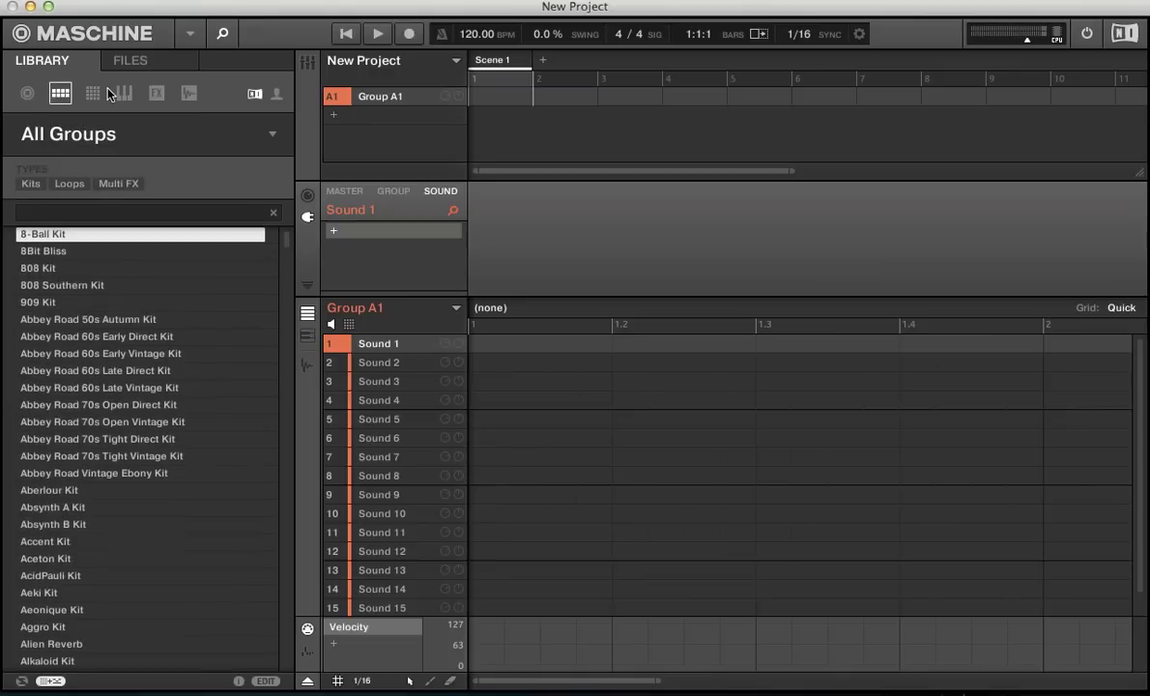
click(94, 93)
click(124, 93)
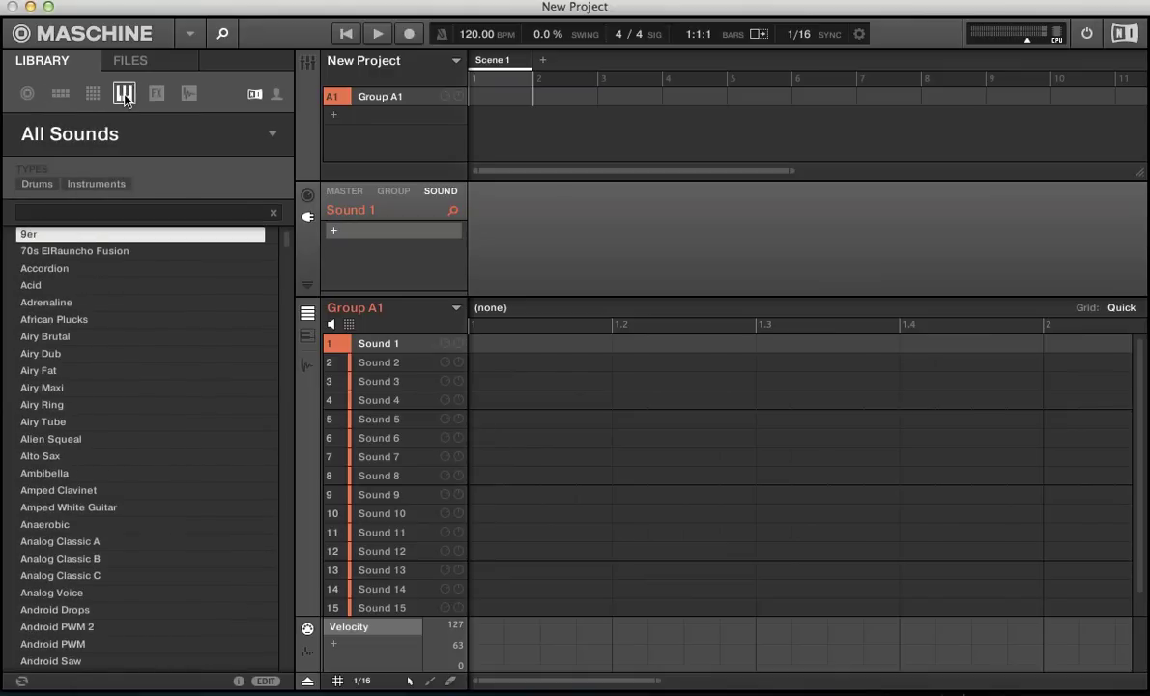
click(156, 92)
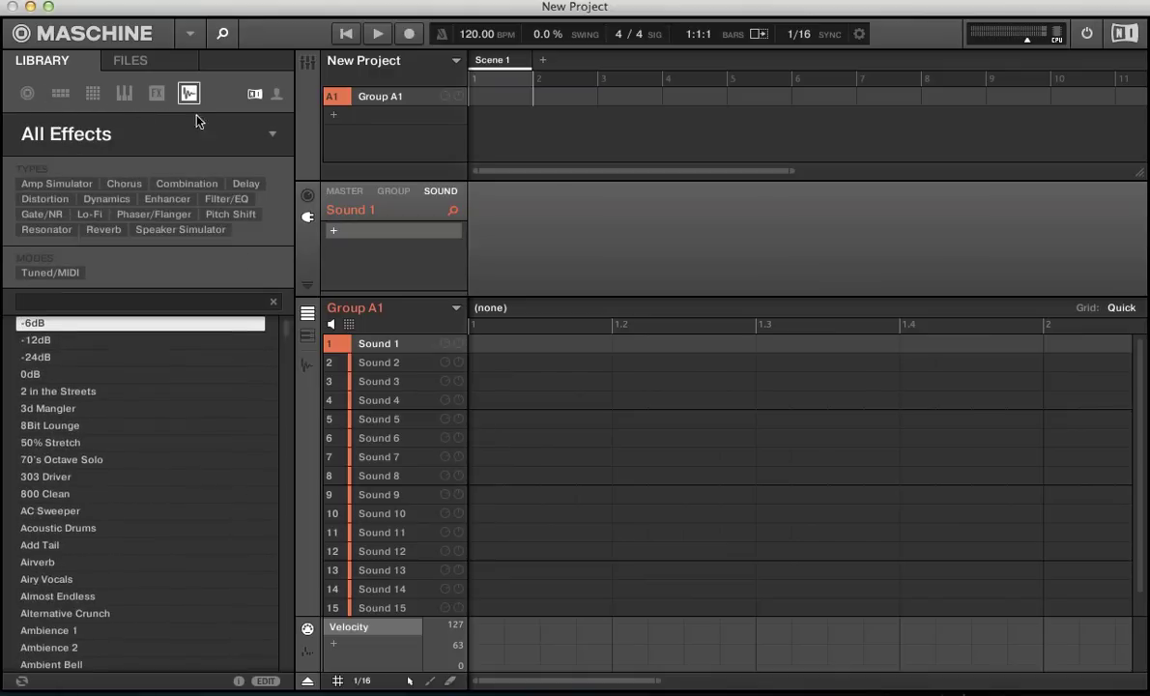
click(188, 92)
click(27, 93)
click(60, 93)
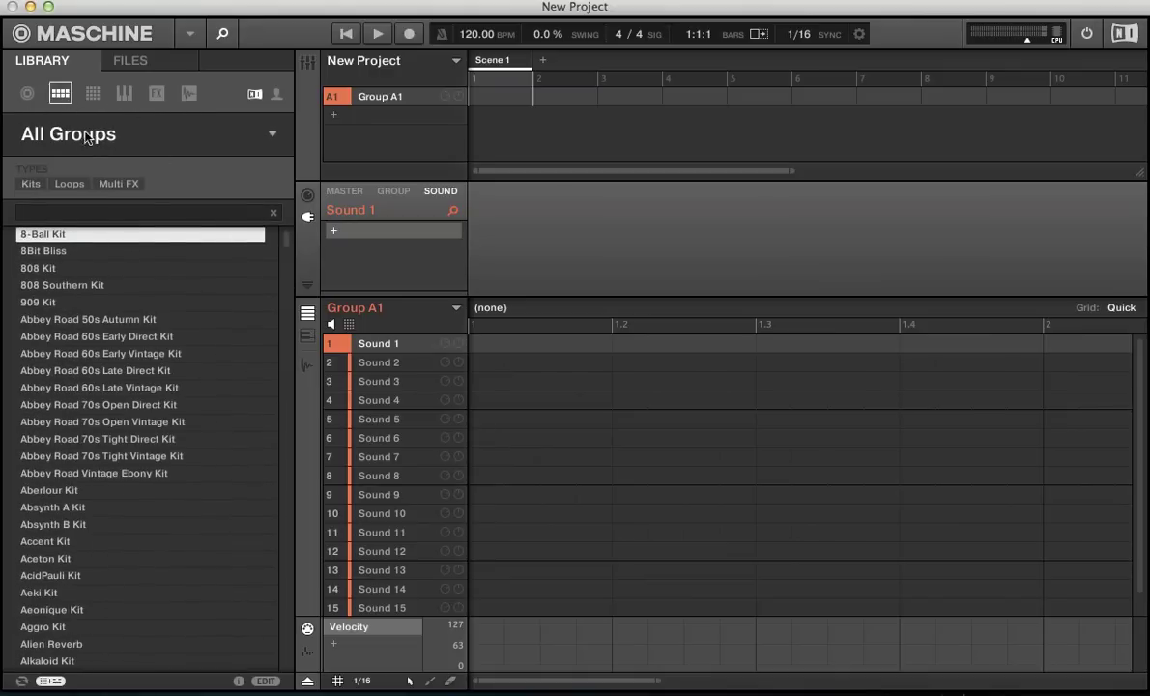
View the products available in the library for Groups and for Sounds.
click(80, 134)
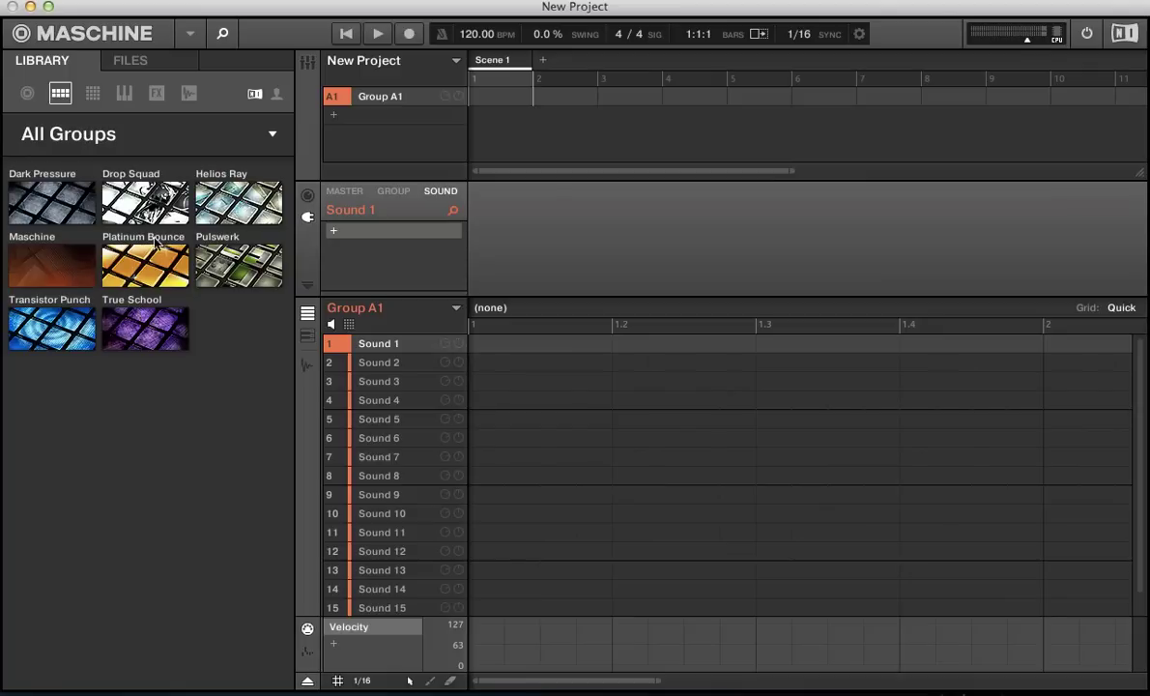
click(97, 93)
click(71, 123)
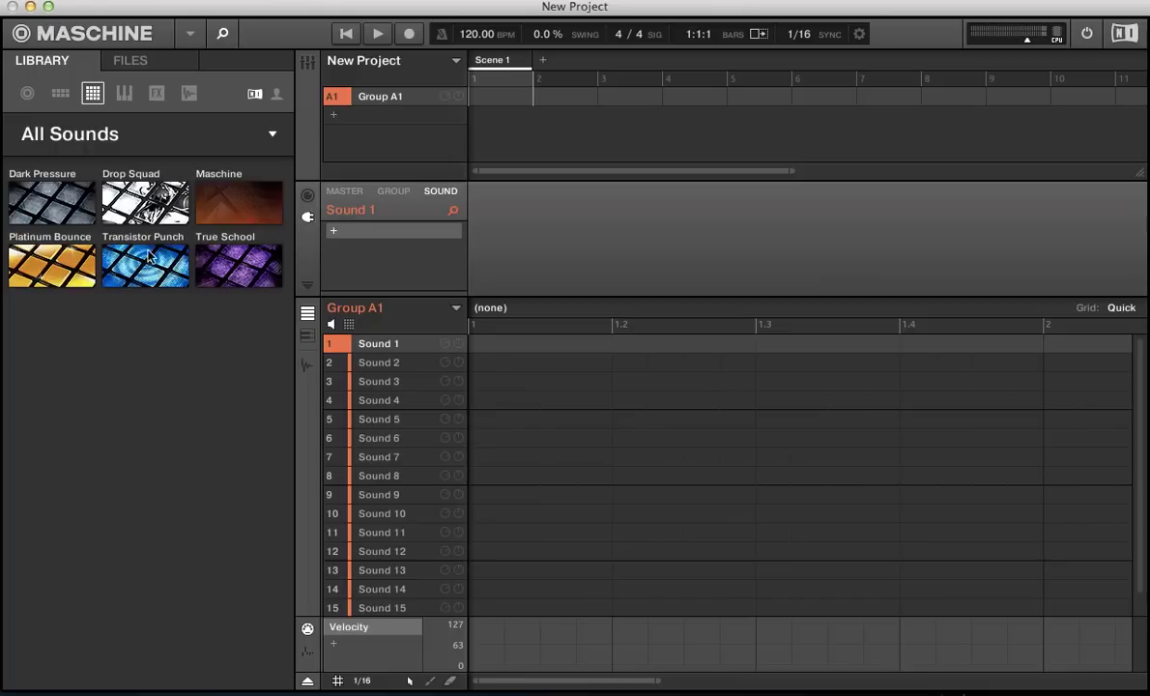
Show the Massive instrument presets and clear all their type and mode filters.
click(122, 94)
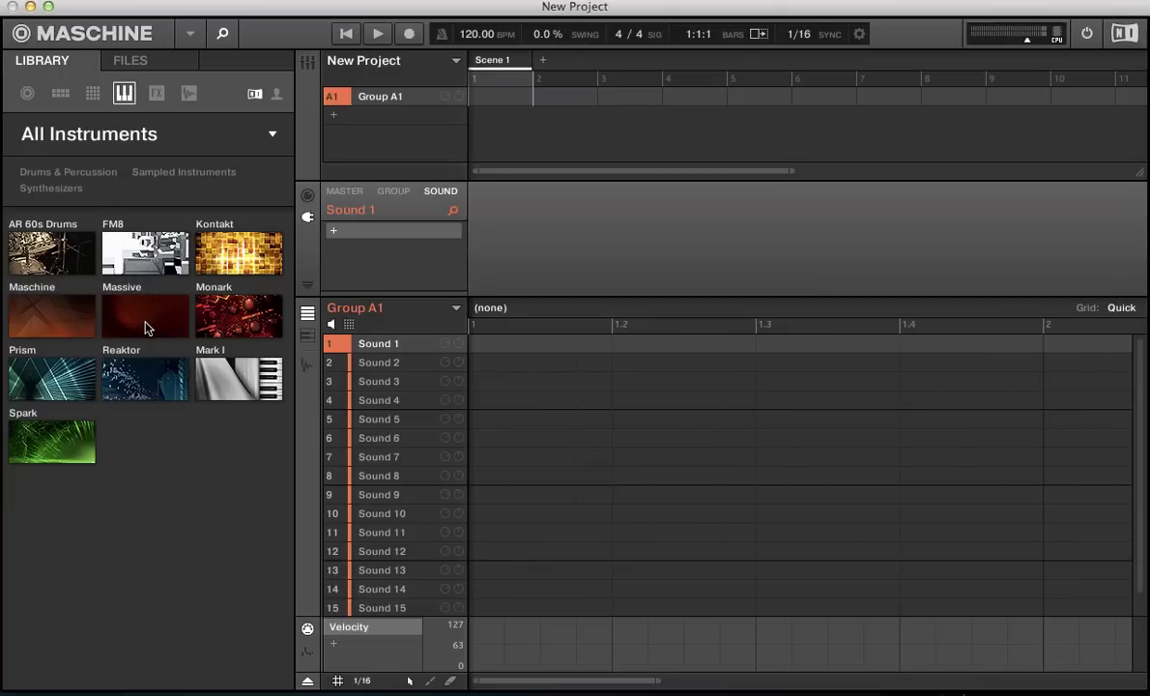
click(110, 295)
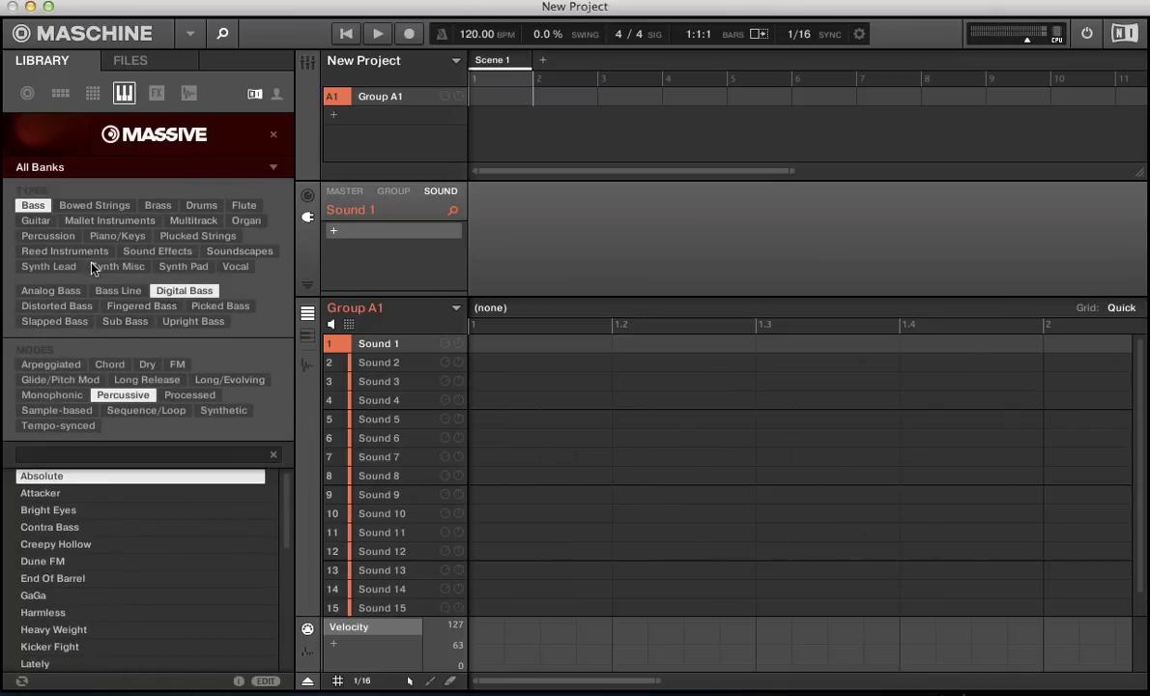
click(184, 290)
click(48, 266)
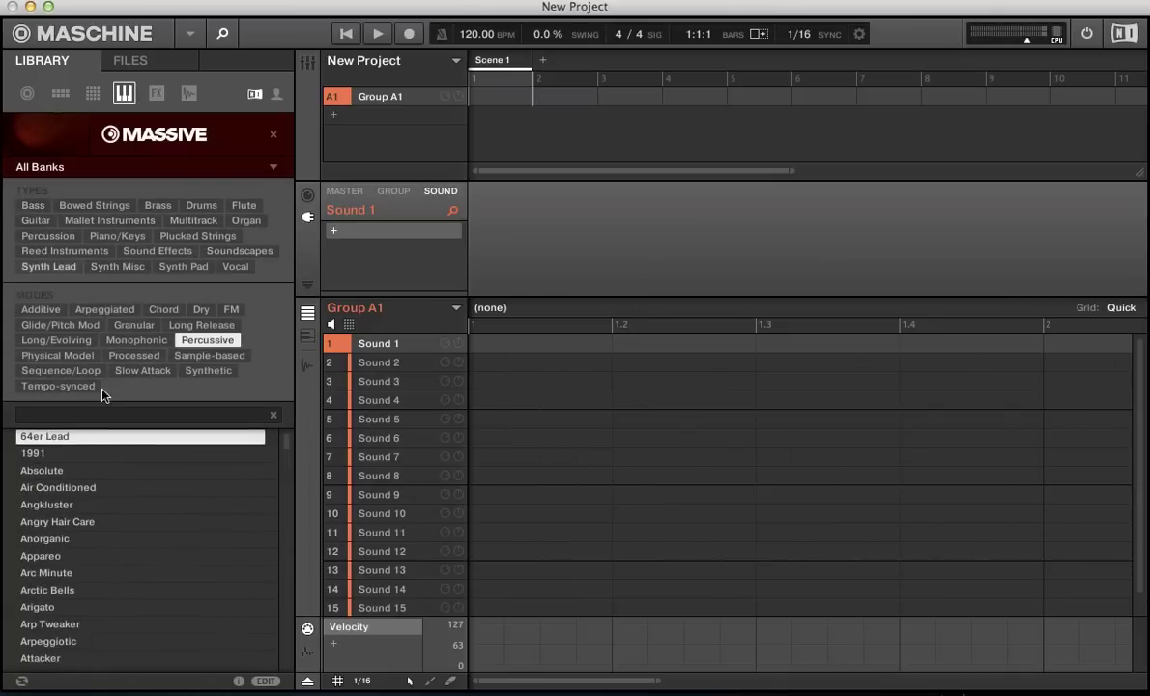
click(207, 339)
click(49, 266)
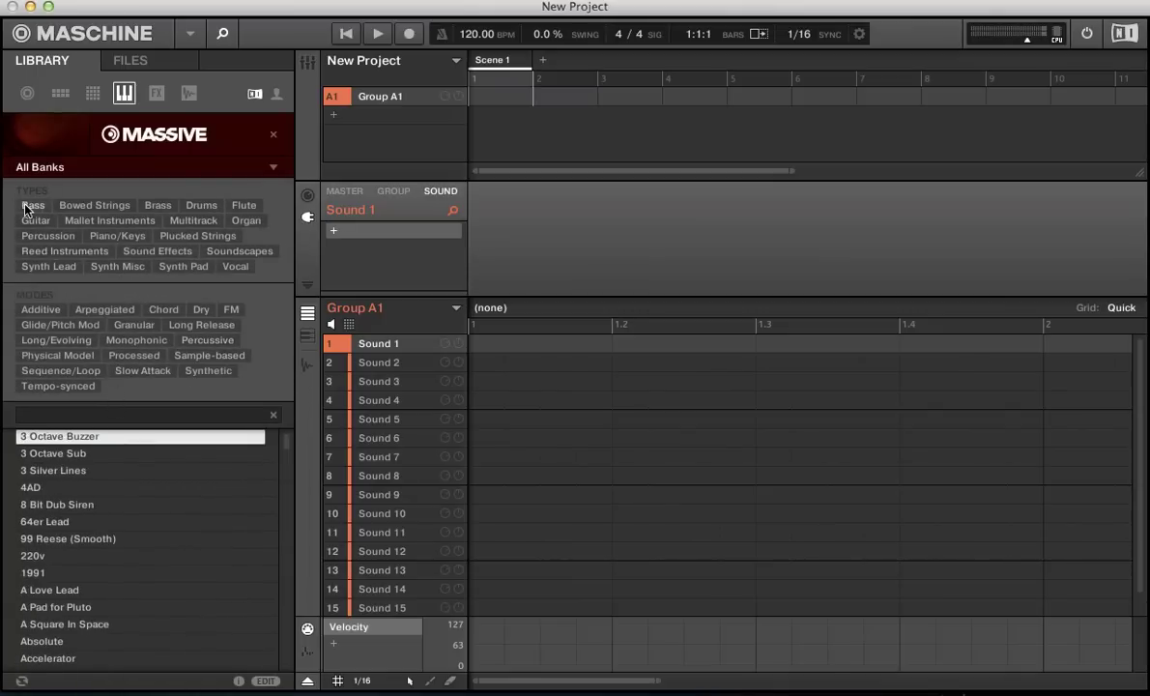
Load the Massive preset Analog Classique 1 from the monophonic Analog Bass presets into Sound 1 and raise its Cutoff.
click(27, 206)
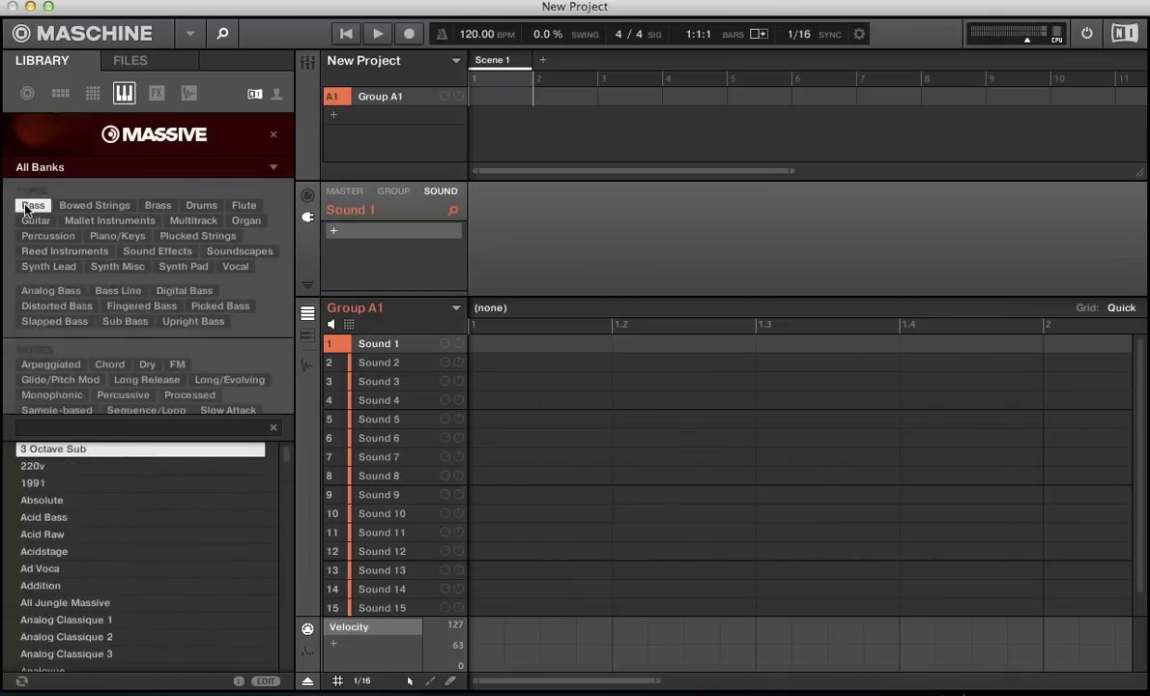
click(64, 296)
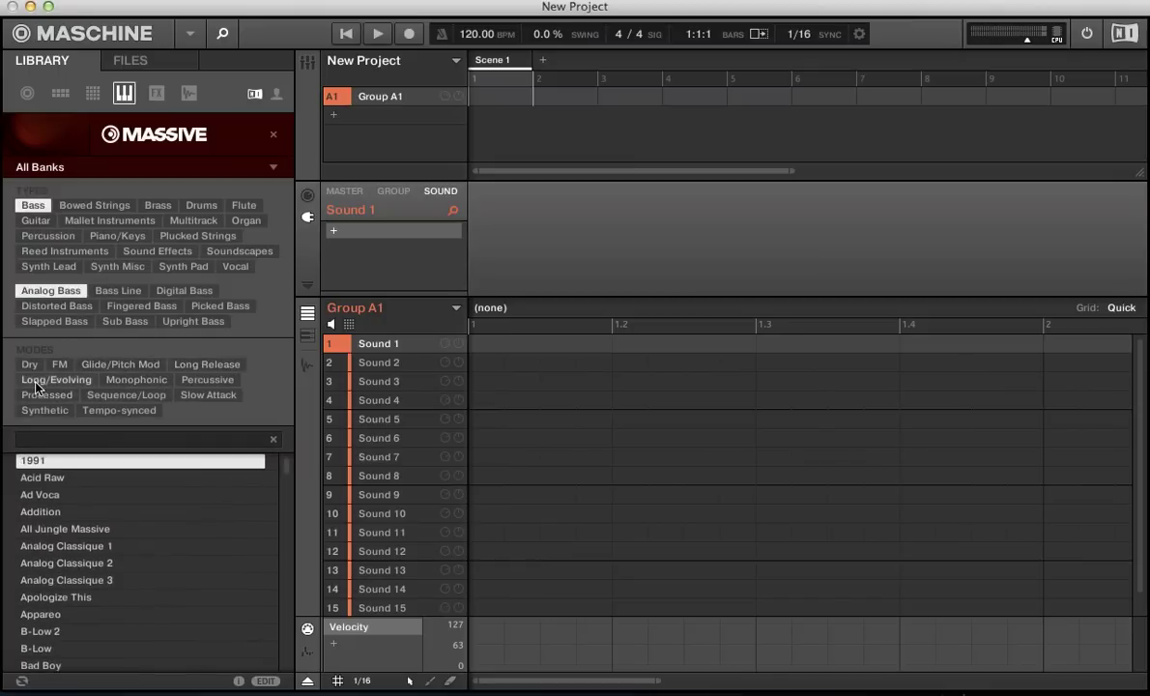
click(104, 380)
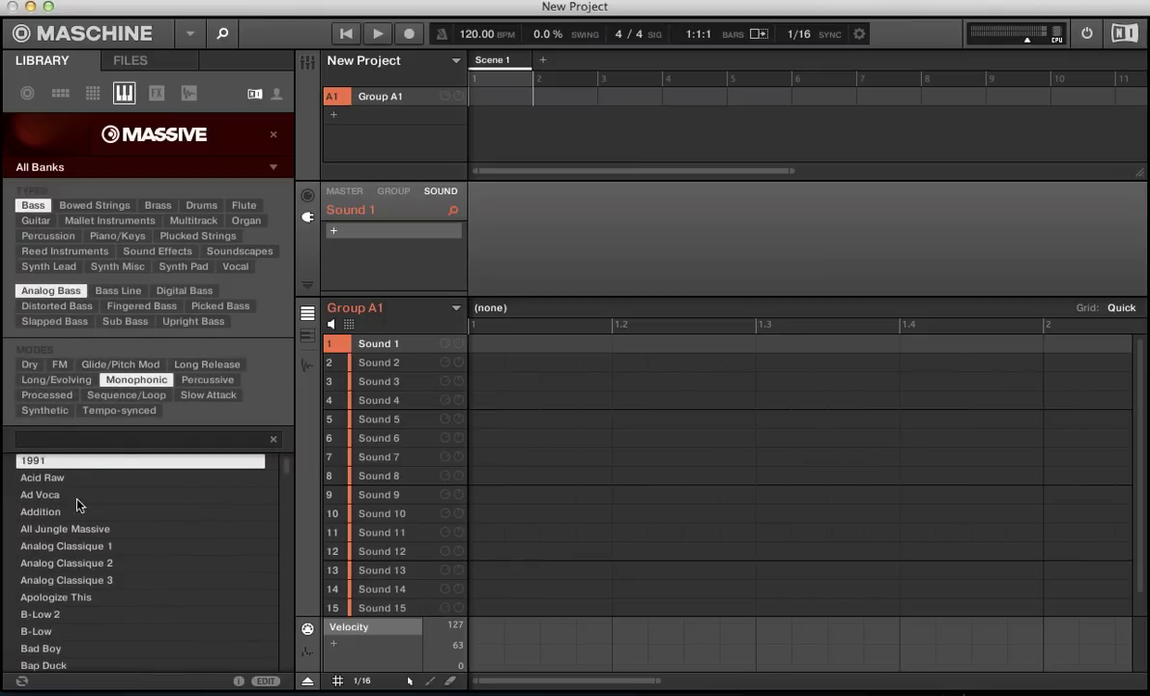
click(78, 547)
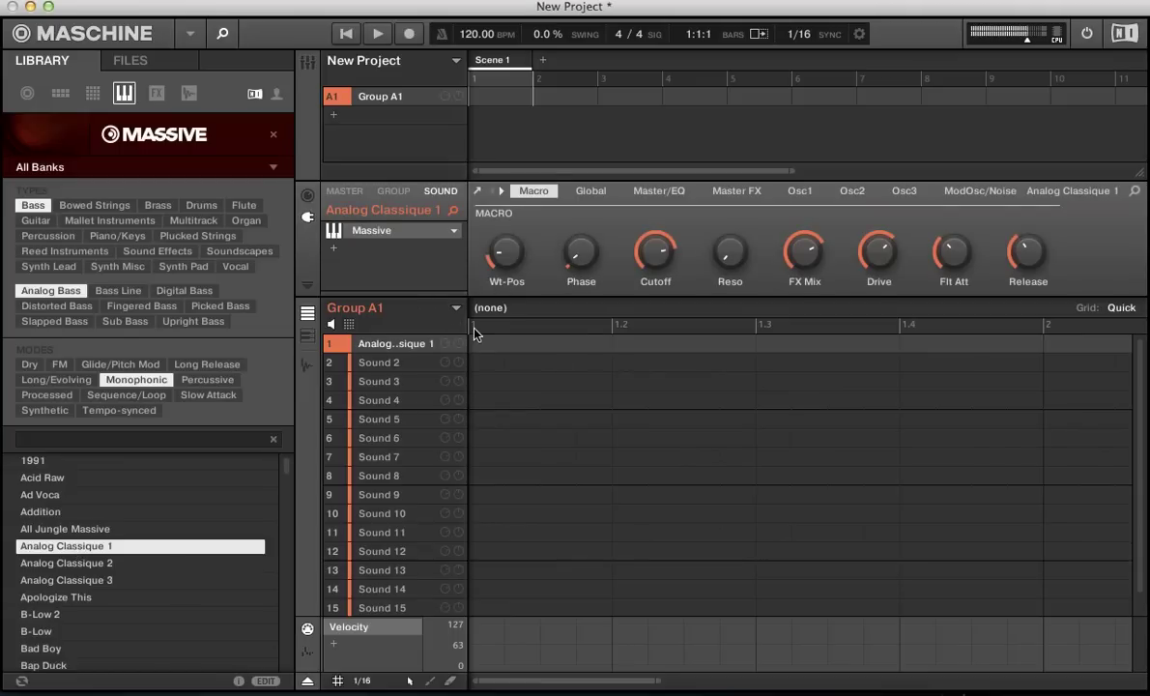
drag(655, 249, 654, 232)
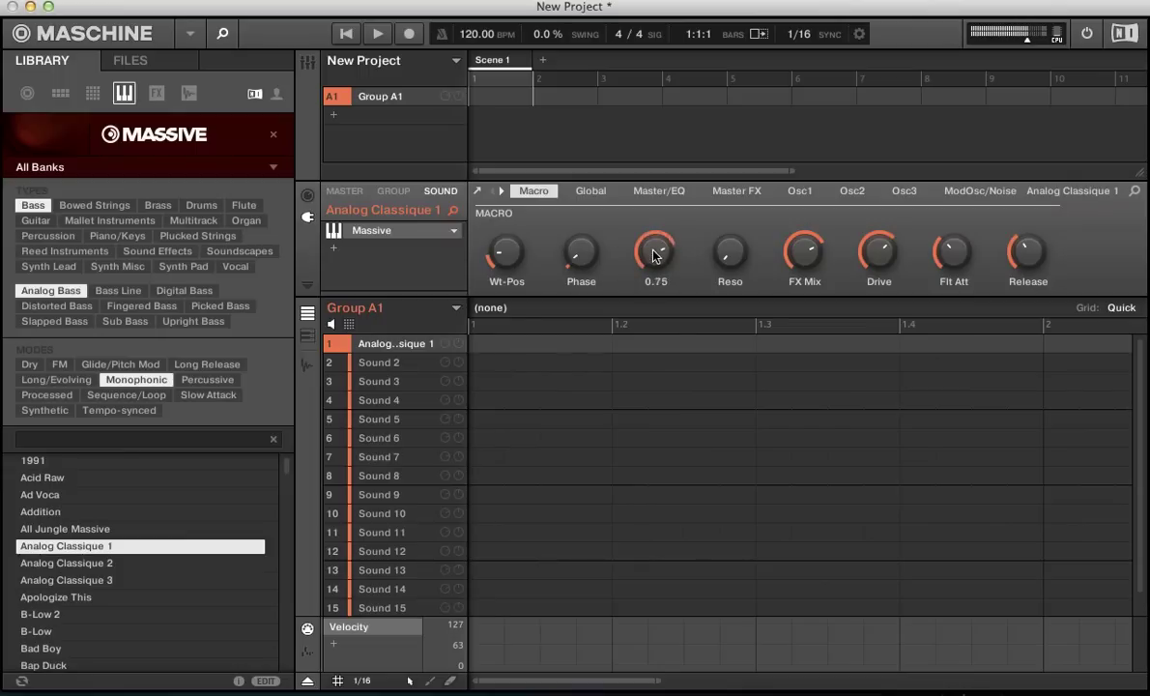
Clear the Bass and Monophonic filters and return from Massive to all instruments.
click(33, 205)
click(124, 341)
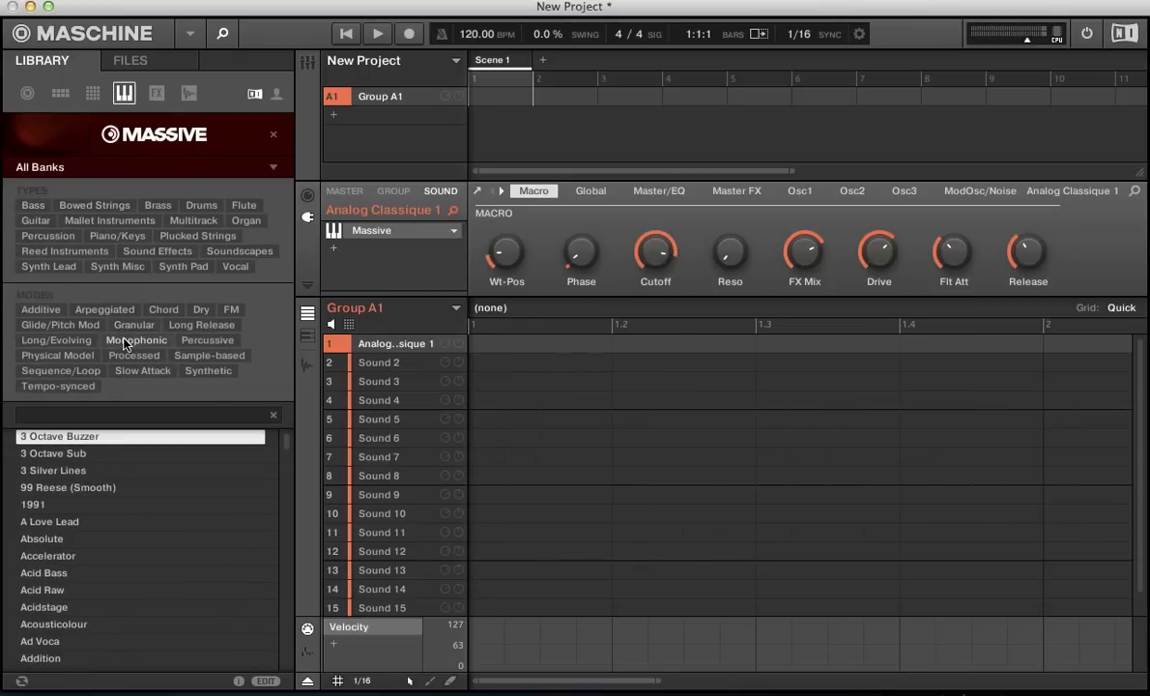
click(273, 134)
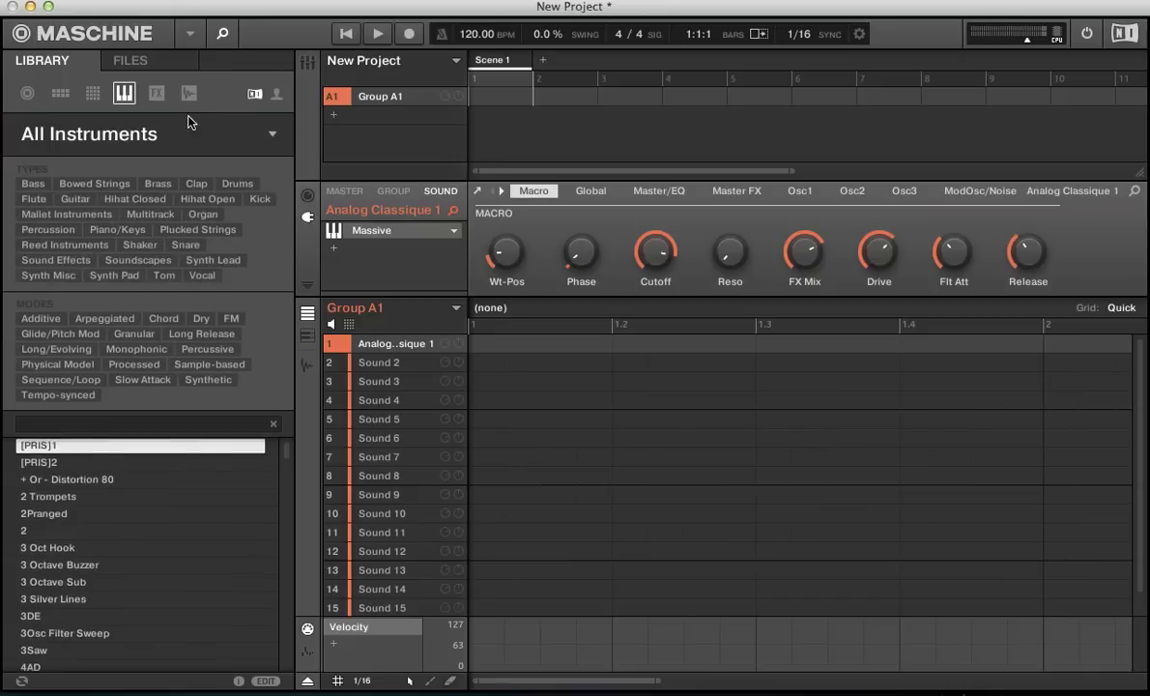
Filter the library's samples to the kick drums of the Pulswerk expansion.
click(188, 93)
click(58, 133)
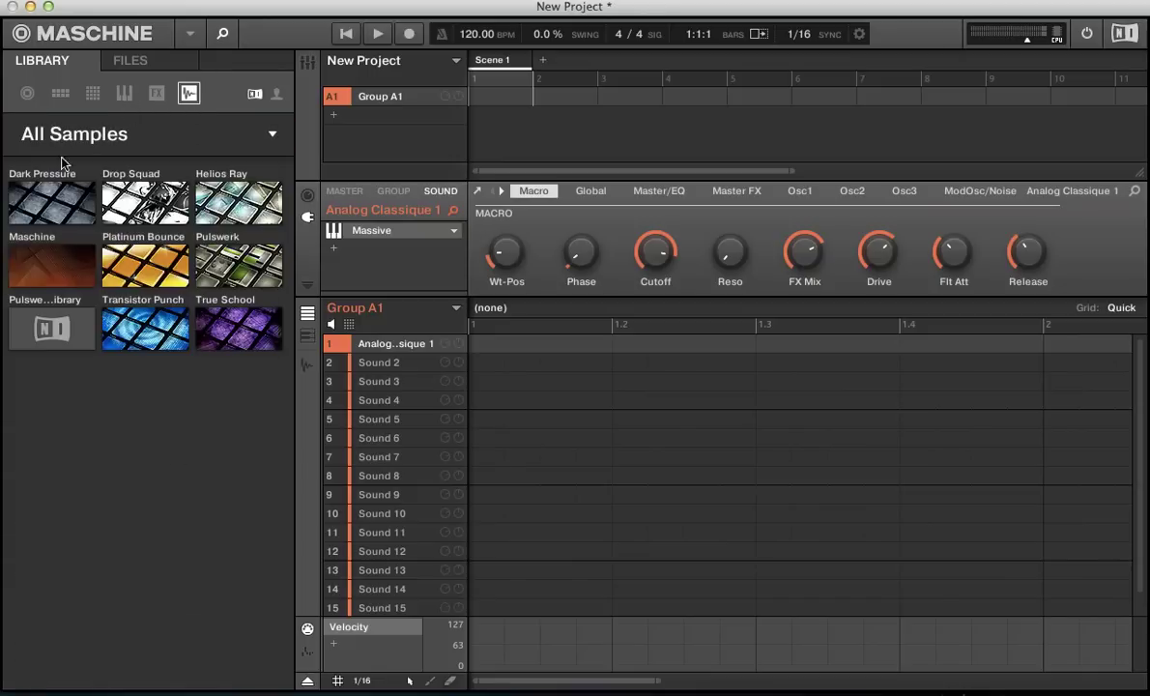
click(212, 259)
scroll(71, 447, down, 10)
scroll(70, 446, up, 10)
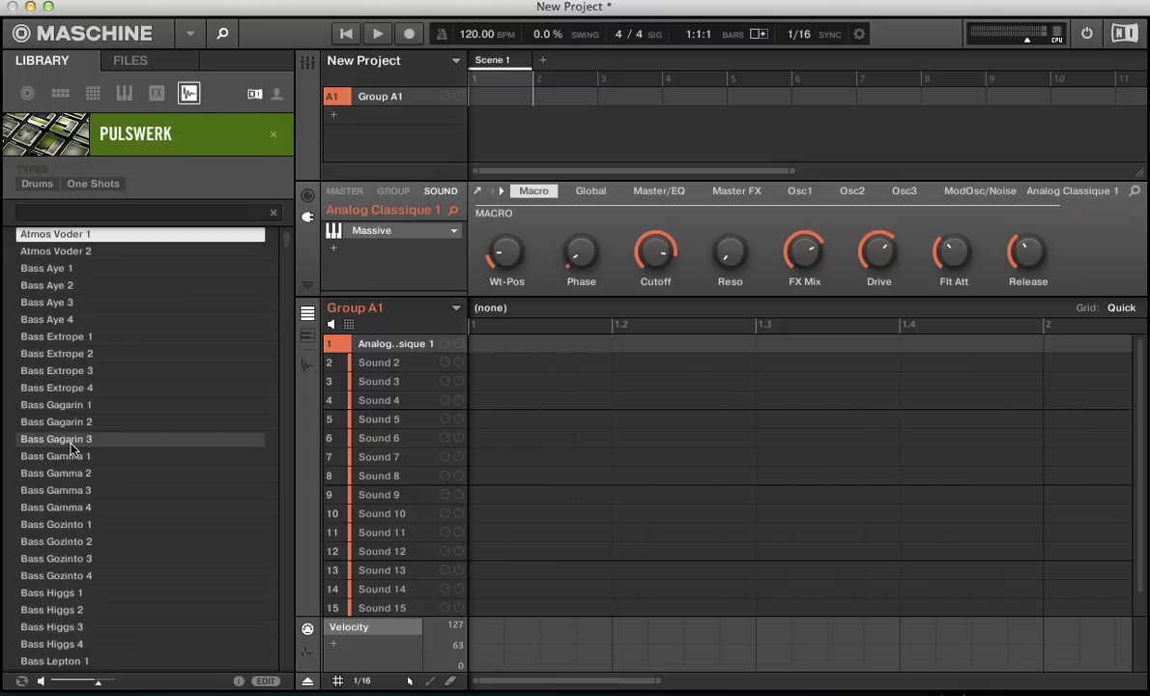
click(35, 184)
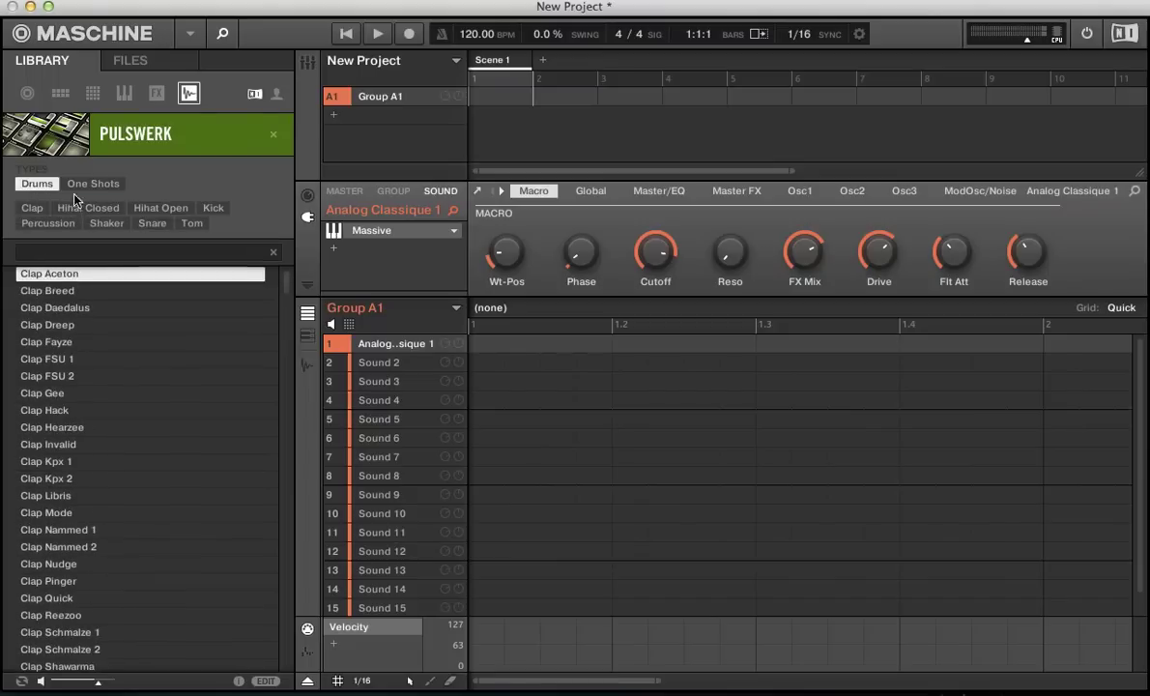
click(211, 209)
Try several Pulswerk kick samples on Sound 1, including Kick Breed 3, and settle on Kick Daedalus 3.
click(59, 422)
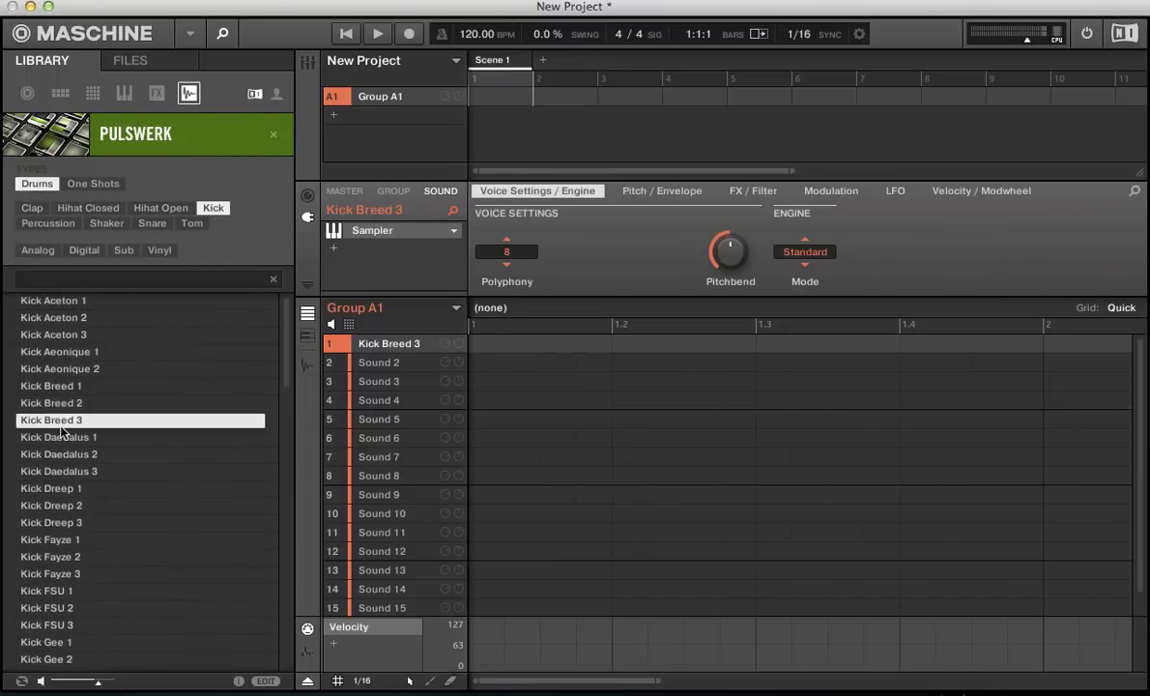
click(68, 470)
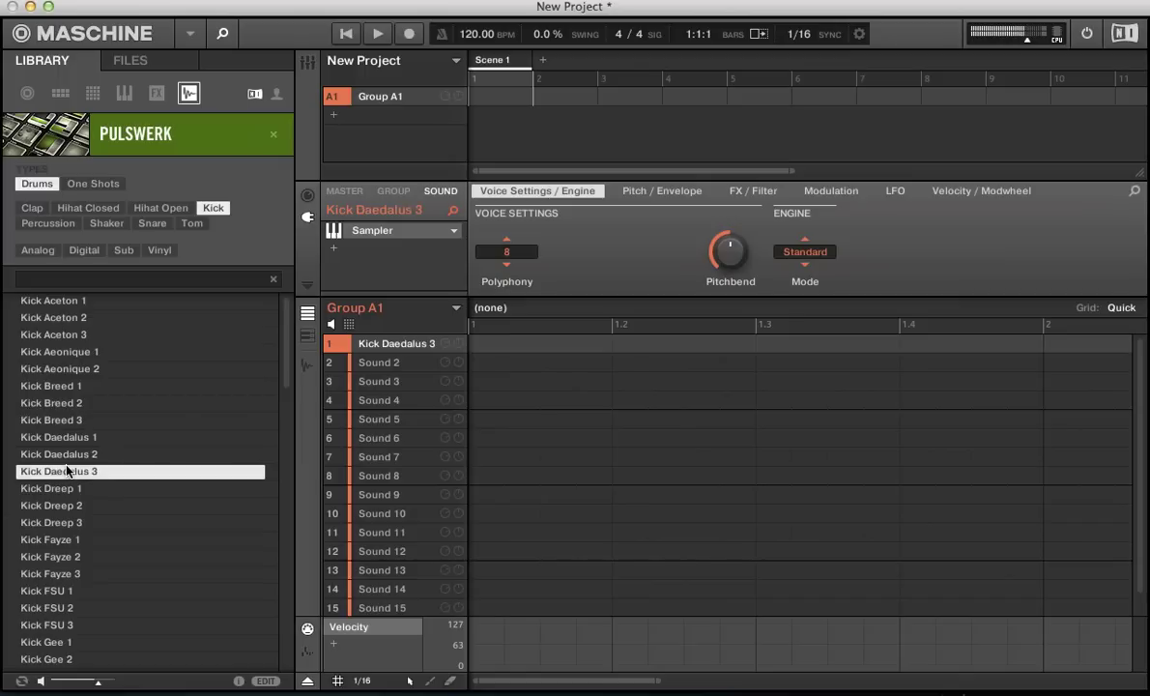
click(56, 539)
click(50, 471)
Place a kick note on each of the four beats of bar 1 for Sound 1 and play the pattern.
click(478, 344)
click(623, 344)
click(770, 344)
click(915, 345)
key(space)
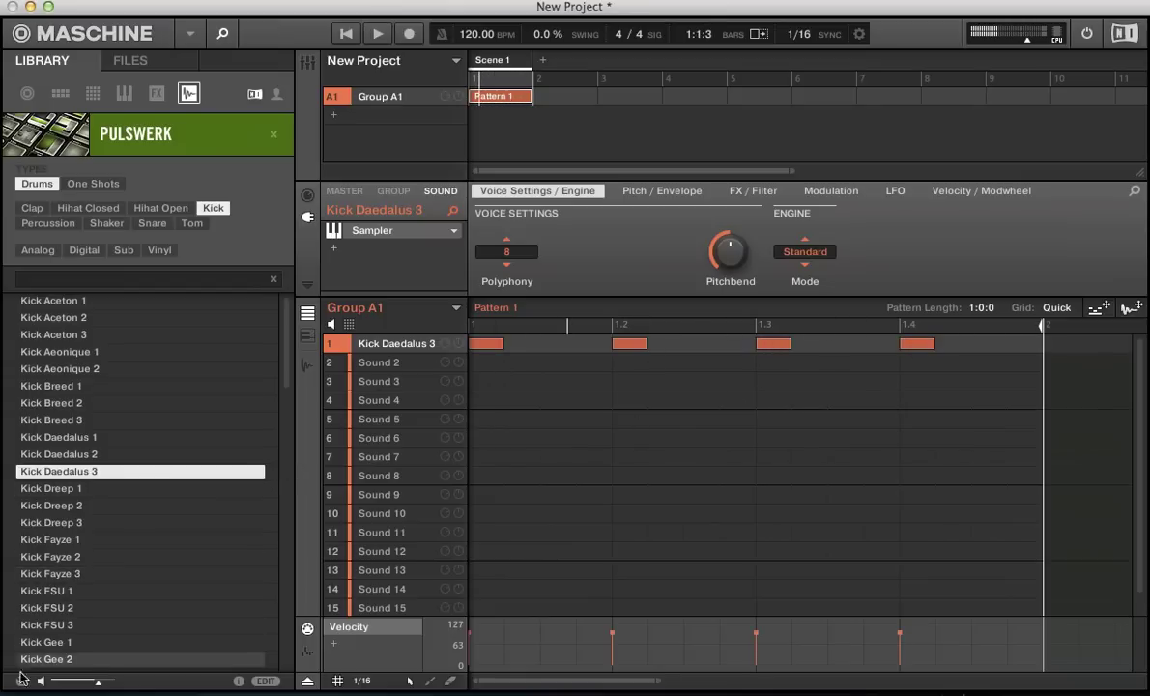
Try the Kick Dreep and Kick Breed samples on Sound 1, ending with Kick Aeonique 2.
click(45, 490)
click(45, 506)
click(48, 522)
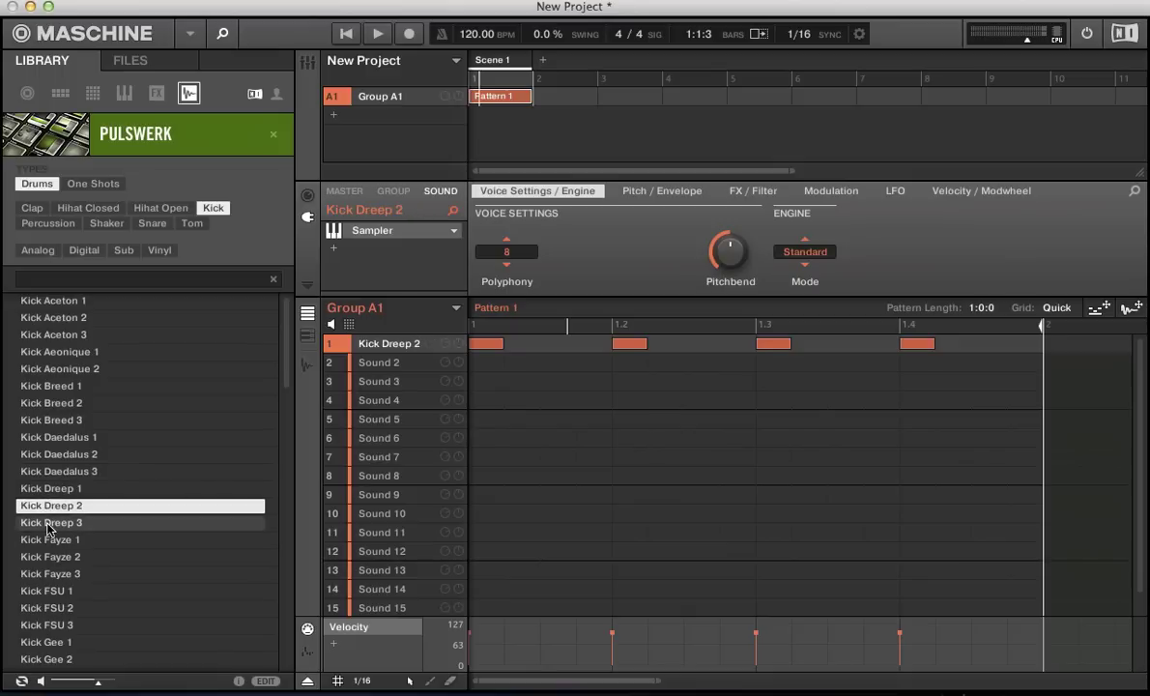
click(47, 448)
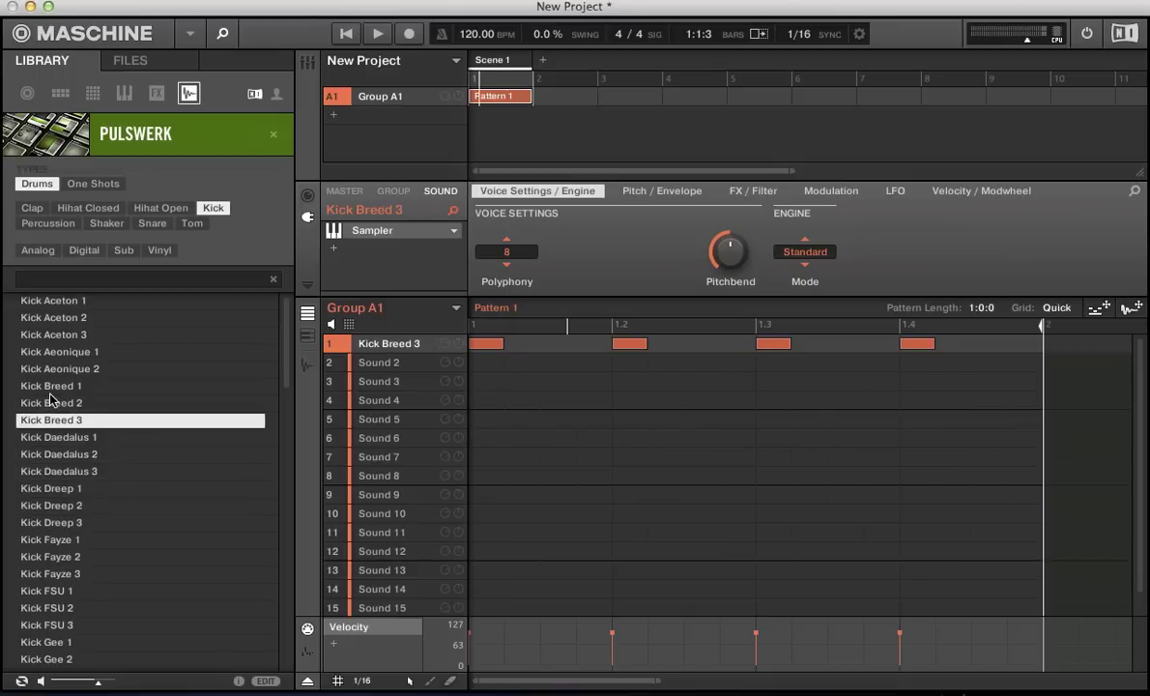
click(65, 405)
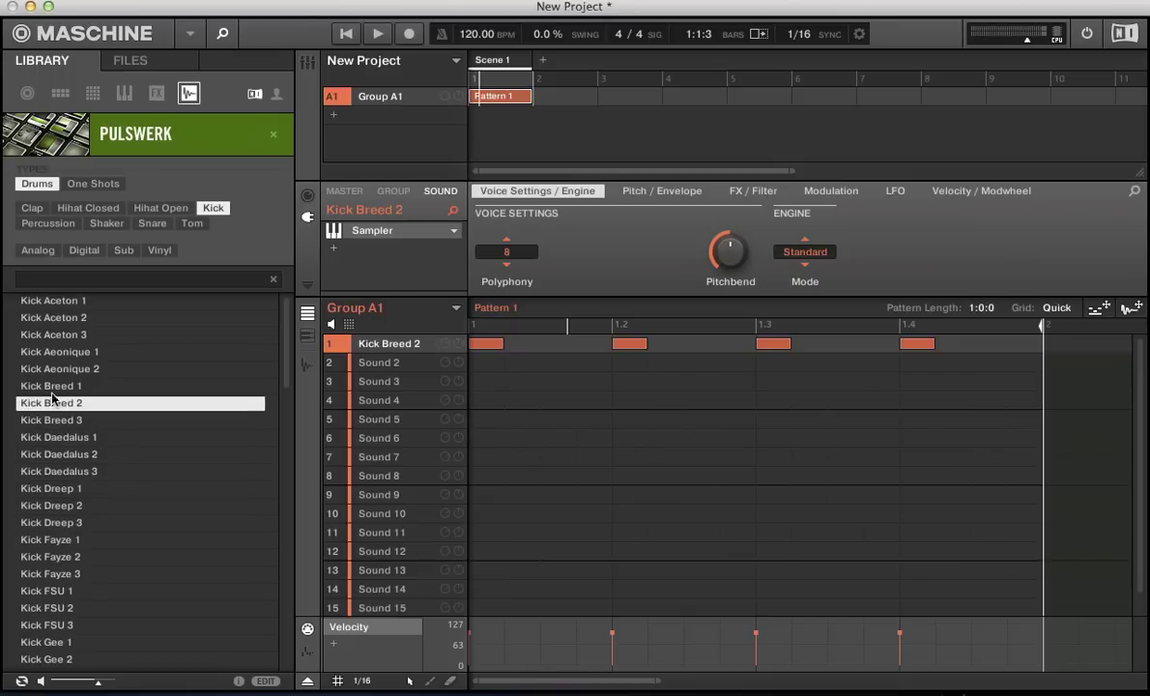
click(62, 387)
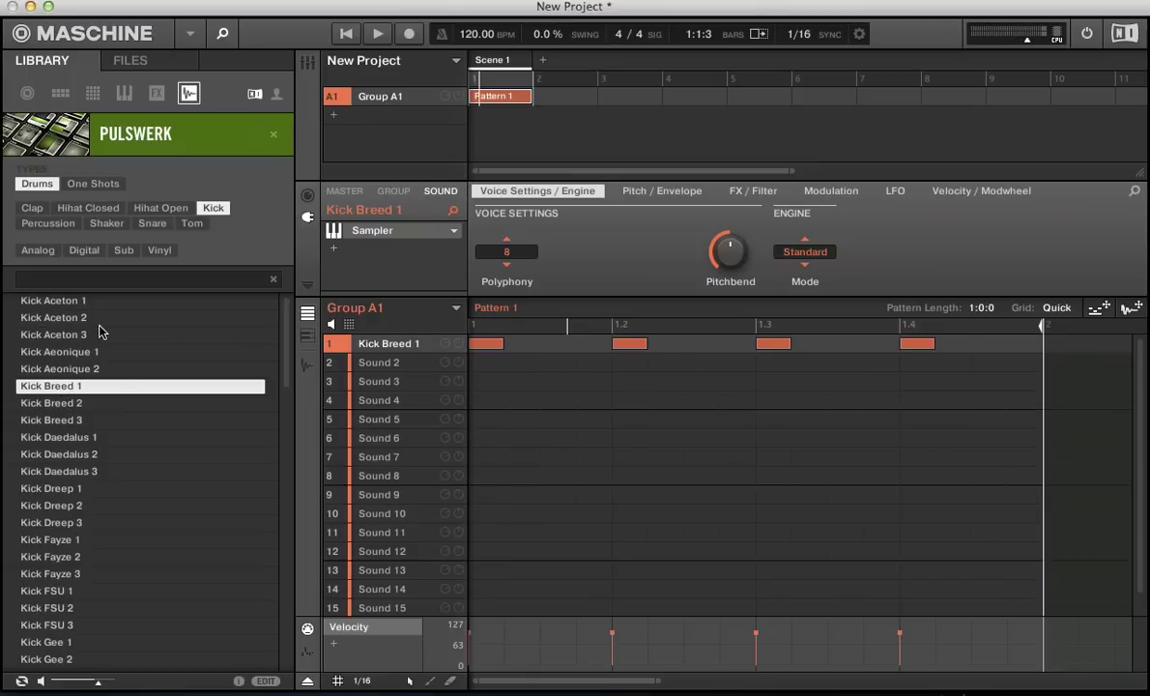
click(75, 372)
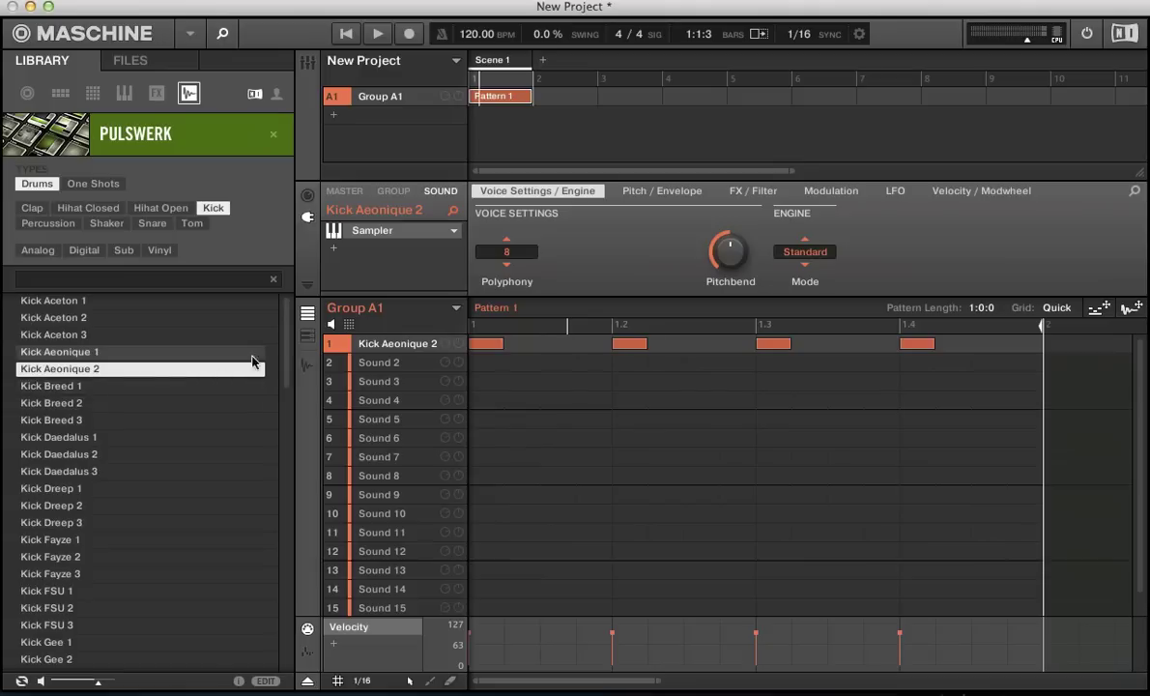
Play the pattern while swapping Sound 1 through Kick Daedalus 2, Kick Fayze 2 and the Kick FSU samples, ending on Kick FSU 3.
key(space)
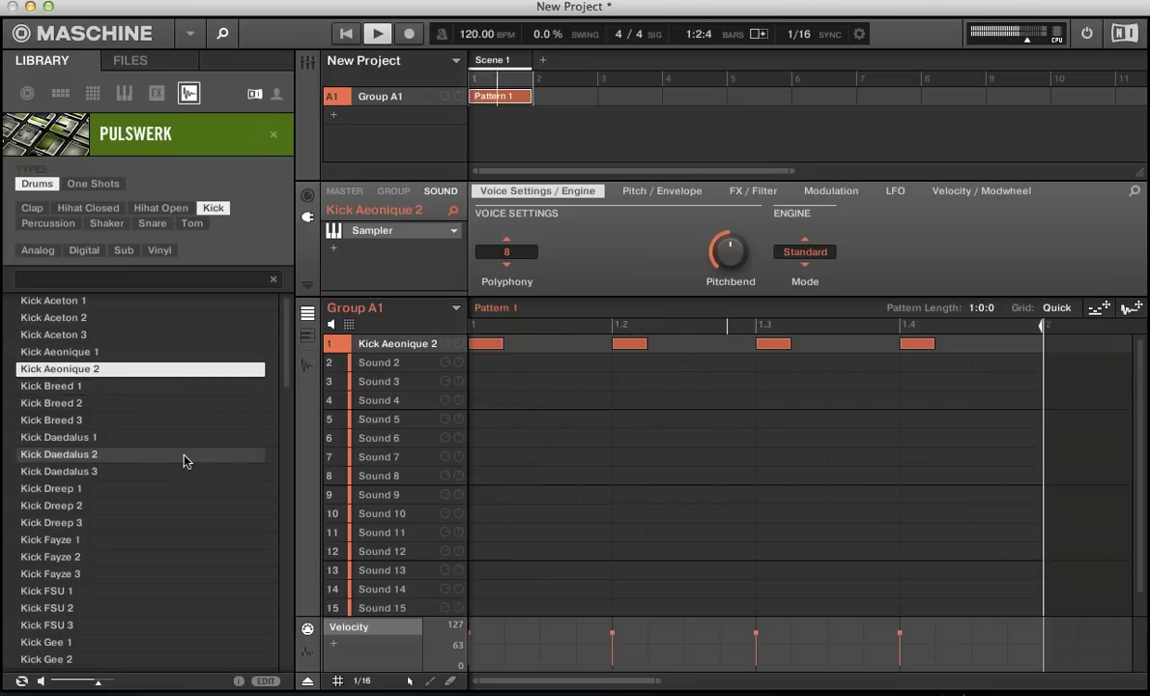
click(77, 456)
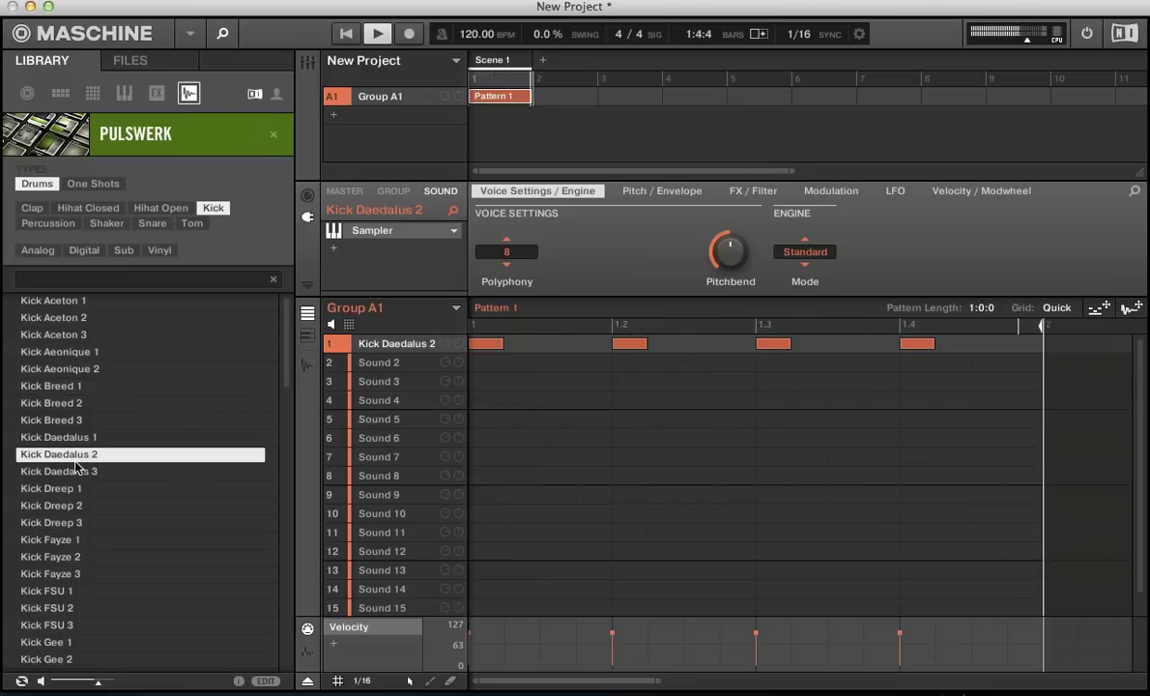
click(82, 522)
click(60, 558)
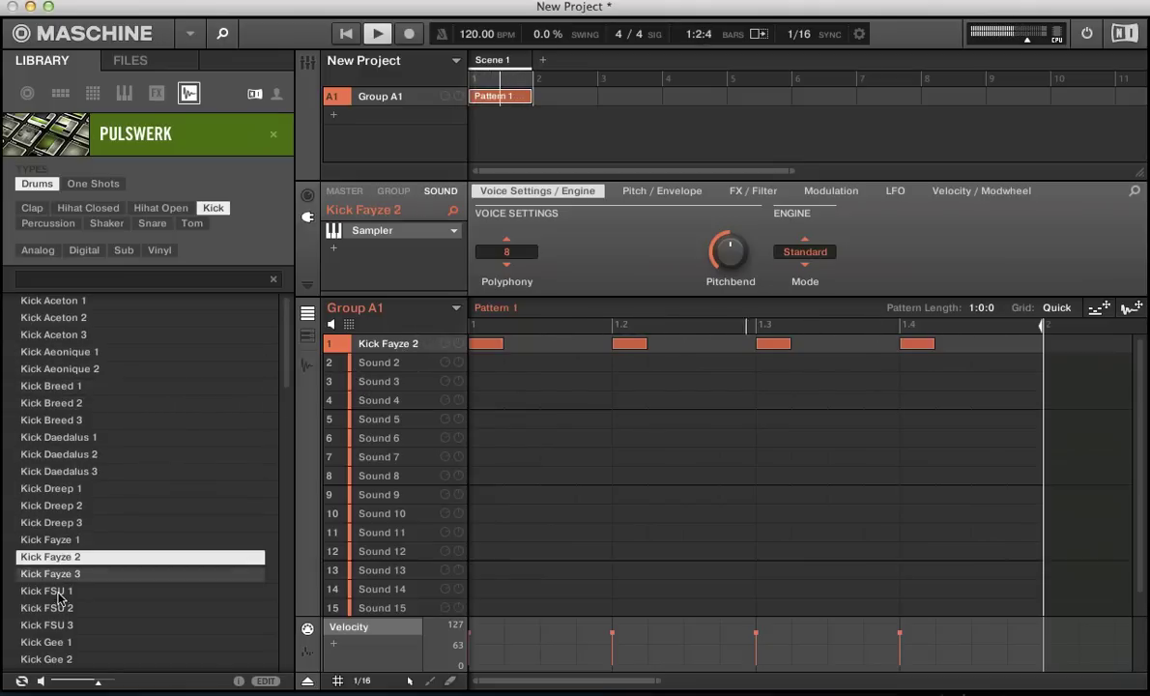
click(58, 591)
click(60, 606)
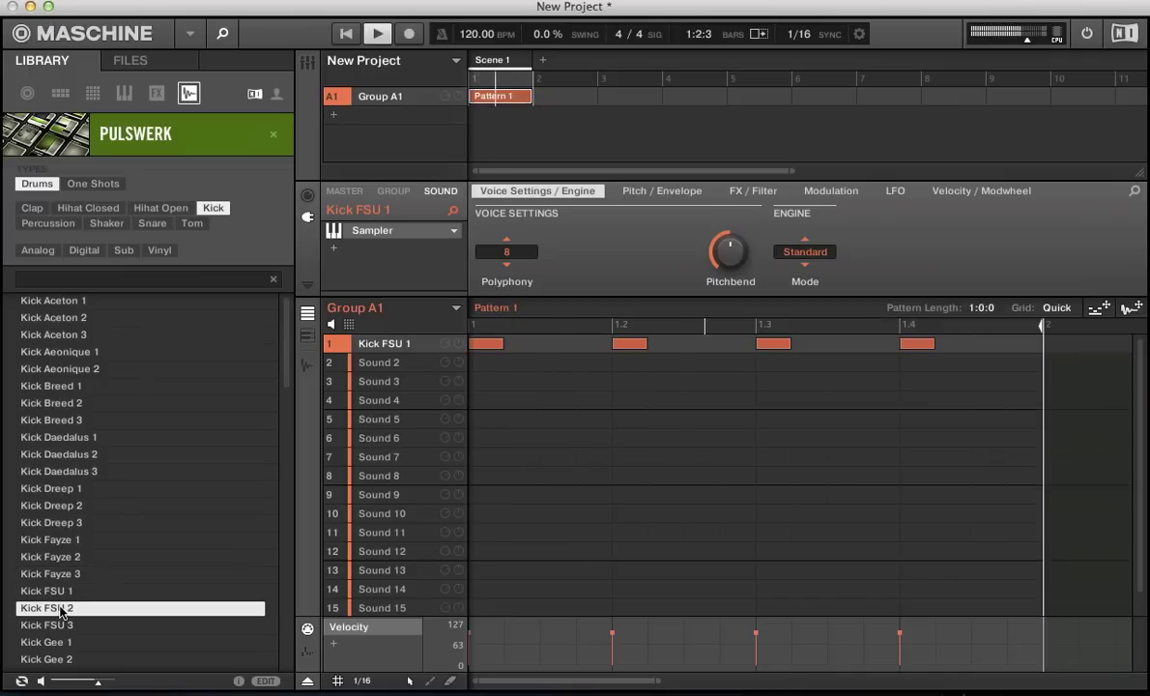
key(Down)
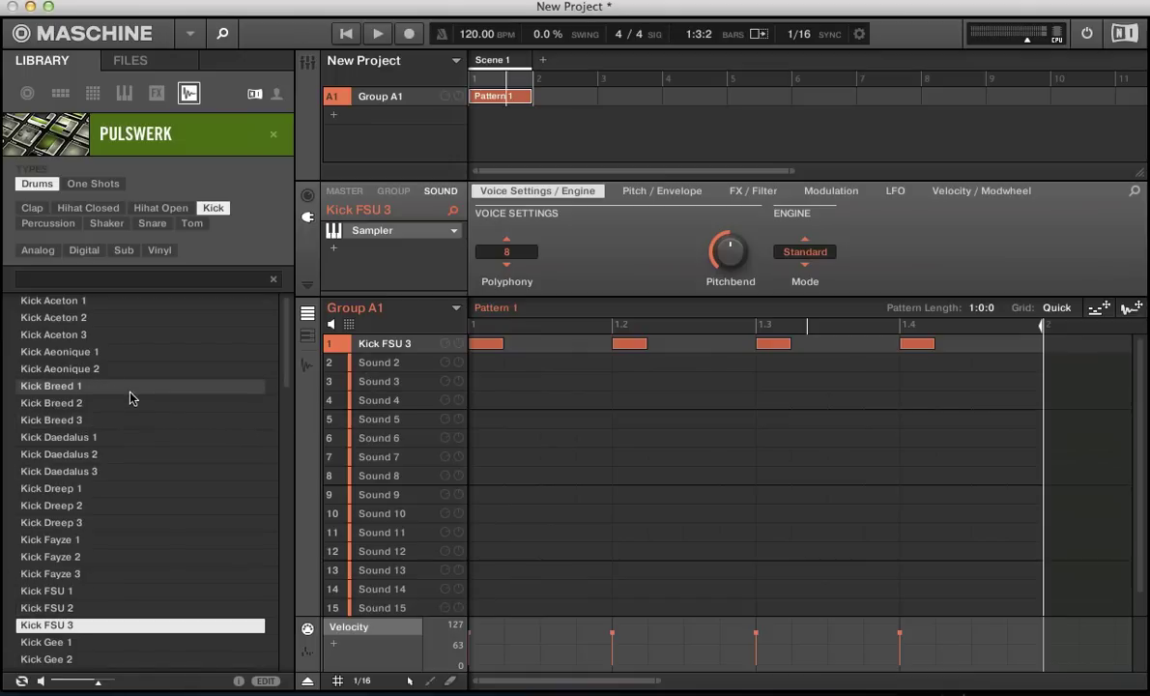
Remove the Pulswerk product filter to browse kick samples from all products.
click(274, 134)
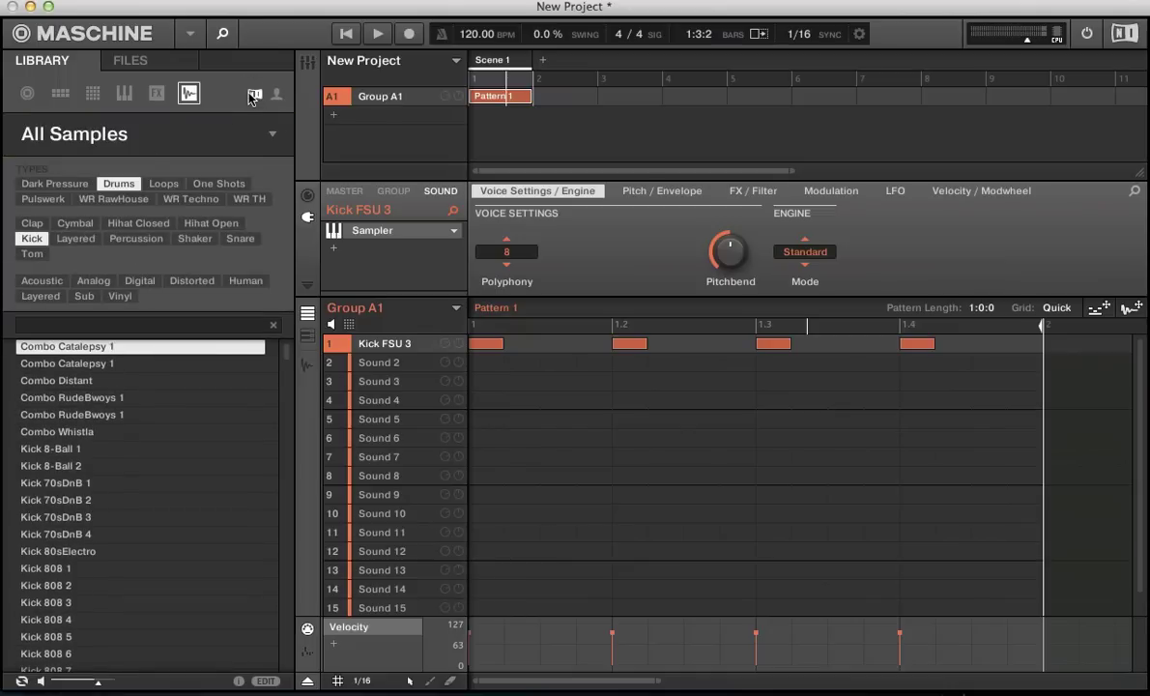
Look through the library's Effects, Instruments and Sounds categories, and switch the Sounds category to user content.
click(156, 94)
click(124, 94)
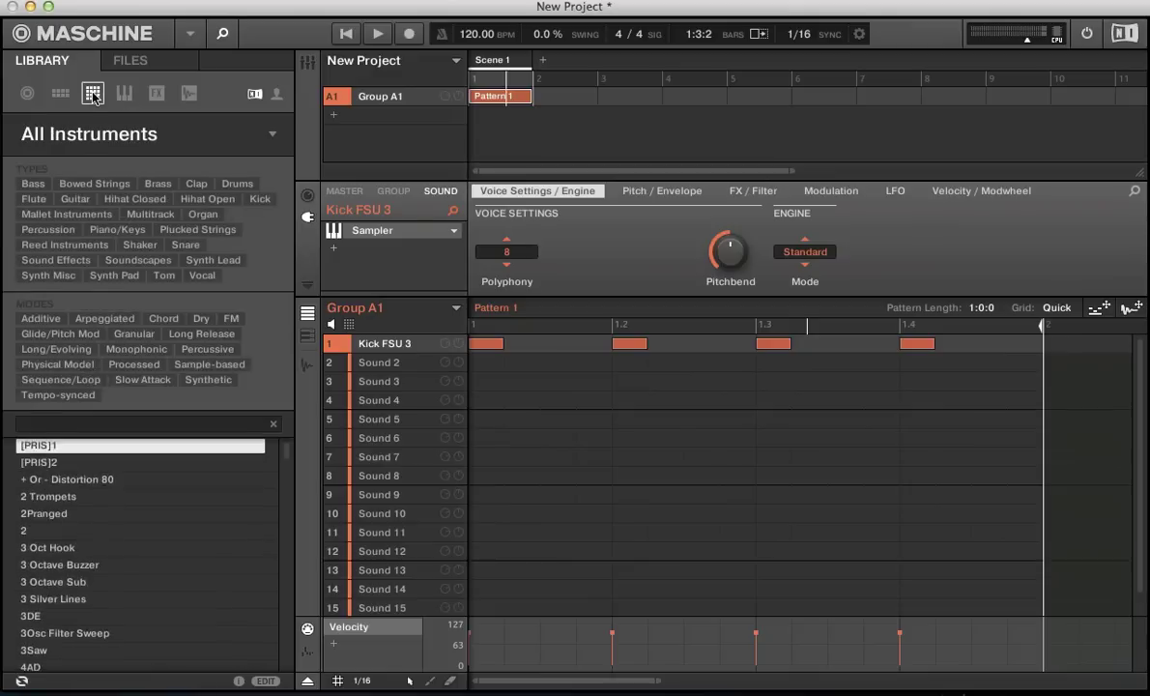
click(93, 93)
click(89, 137)
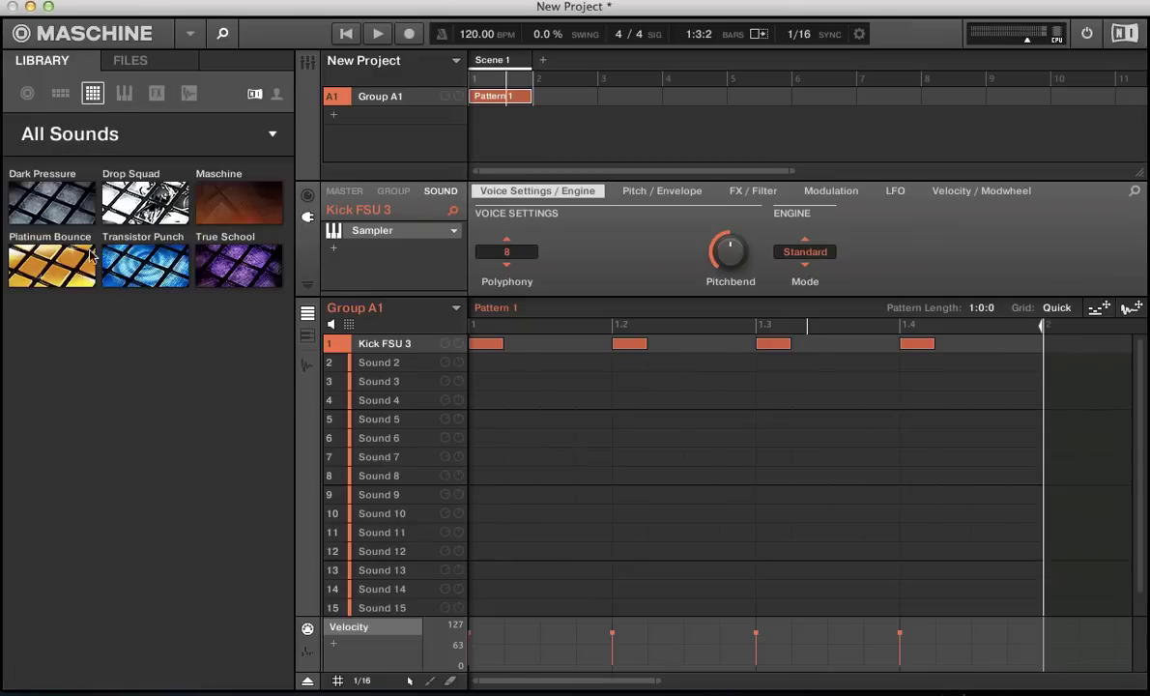
click(278, 95)
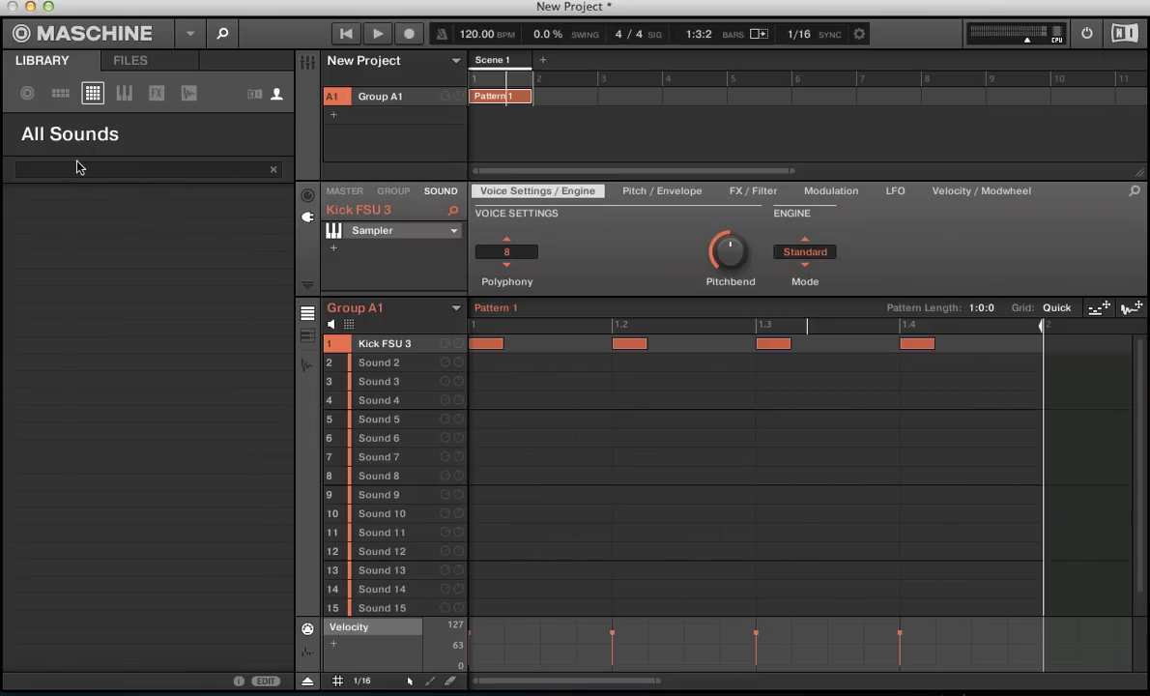
In the file browser, go up to the EXS24 Inst. Samples folder and open its Sample Magic folder.
click(122, 62)
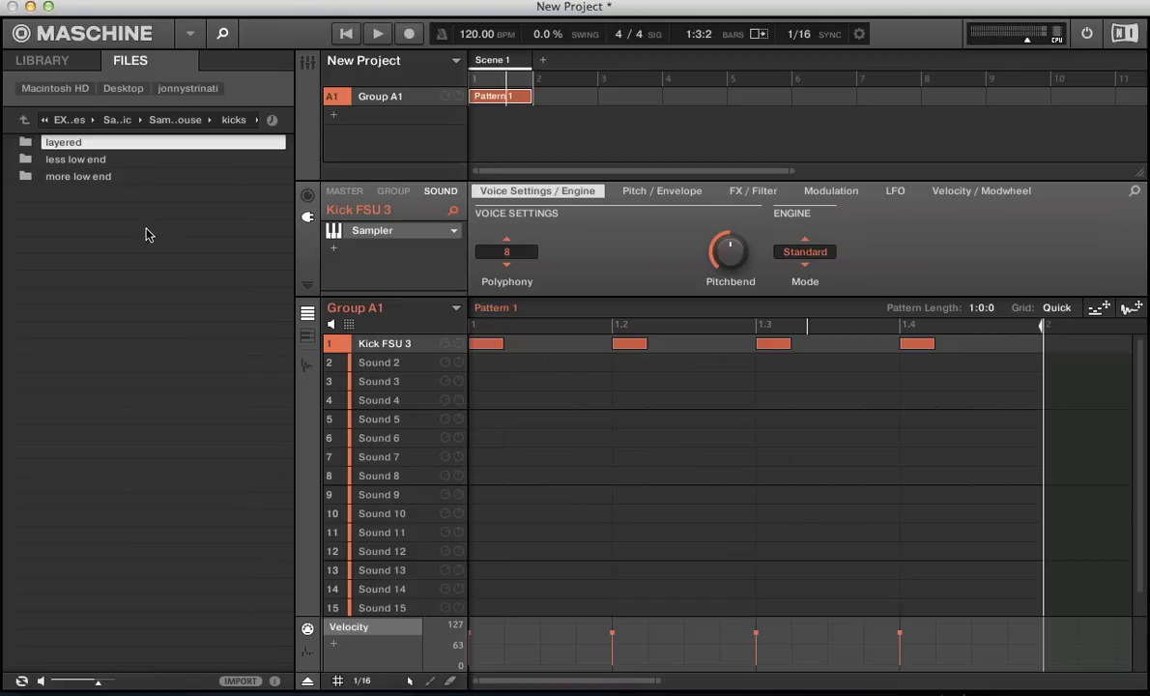
click(24, 122)
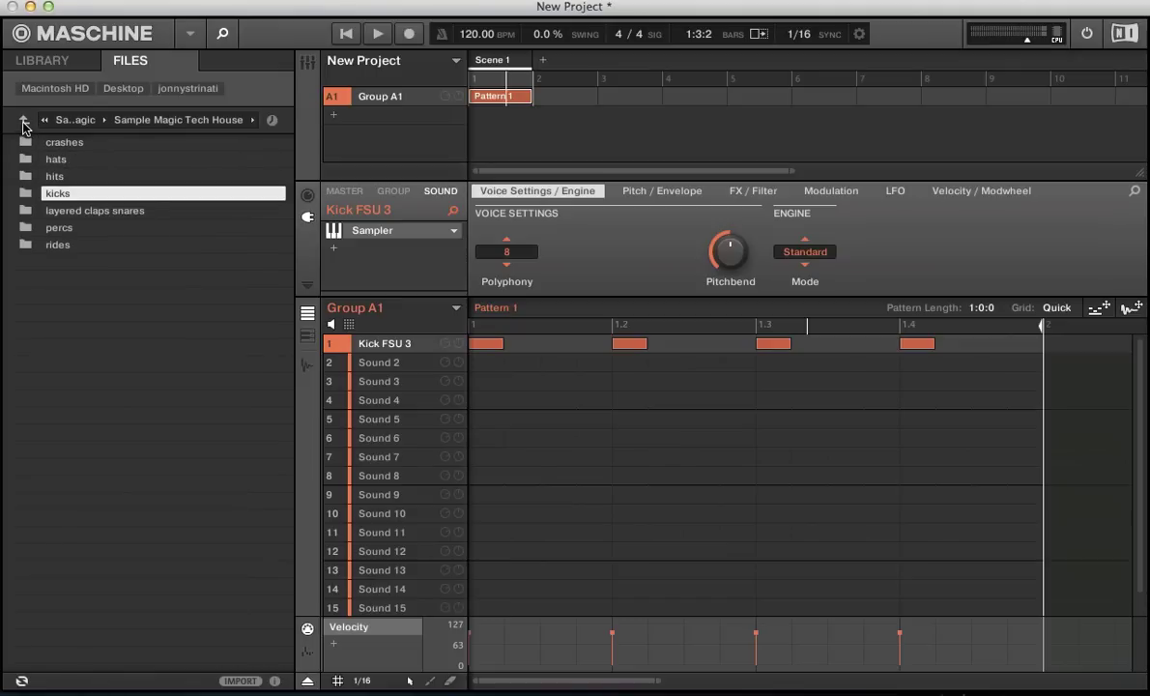
click(24, 121)
click(25, 122)
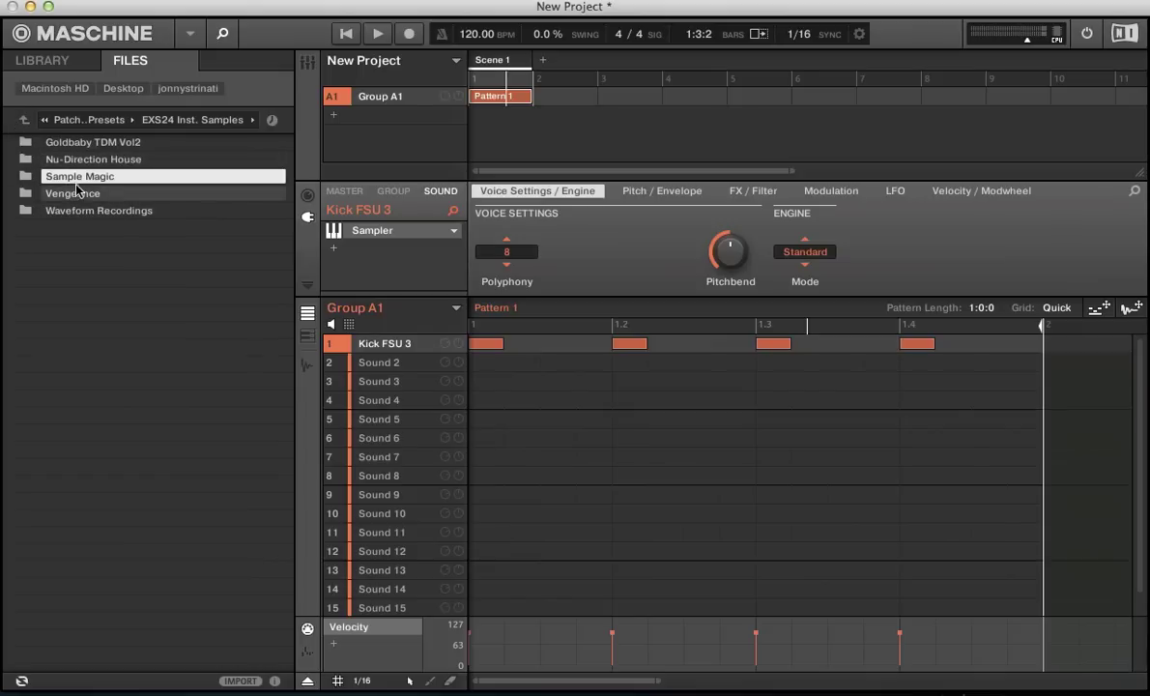
click(70, 193)
click(68, 180)
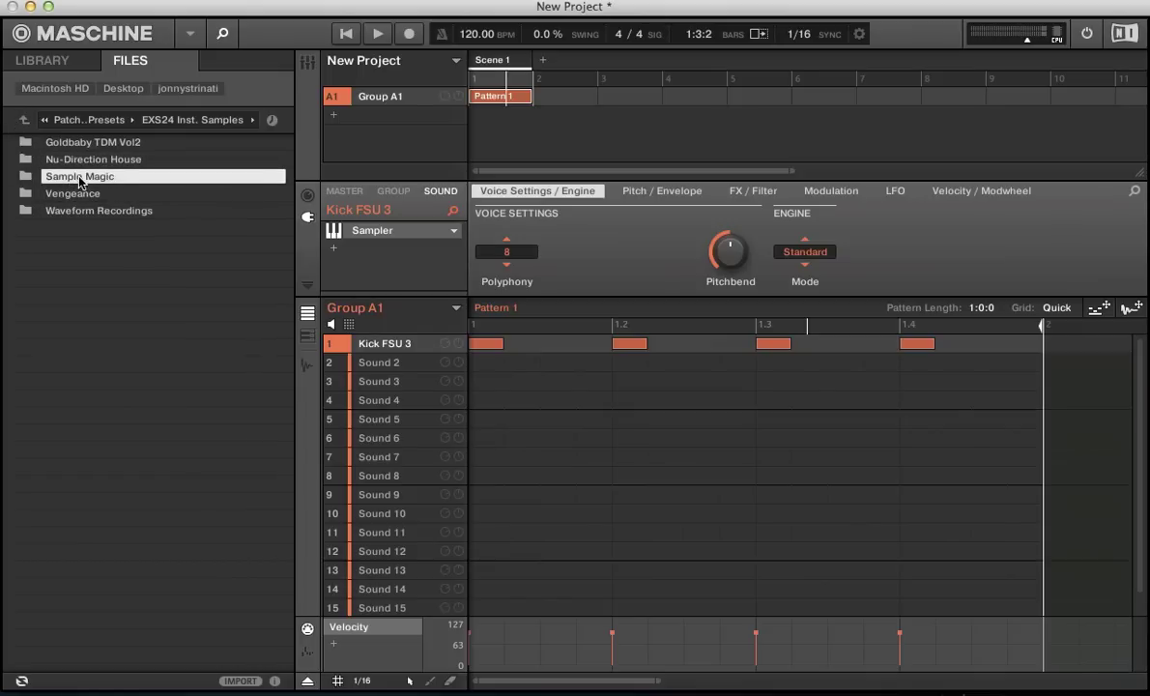
double_click(80, 178)
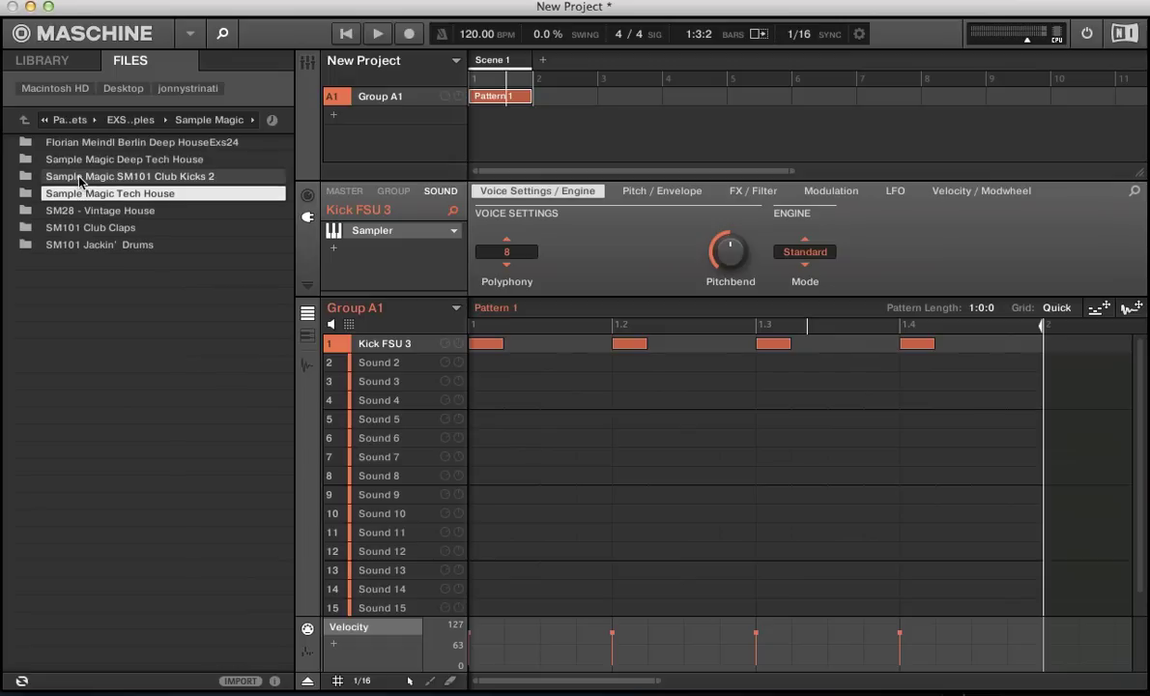
Open the kick folder inside the _samples folder of SM28 - Vintage House.
click(68, 194)
click(68, 212)
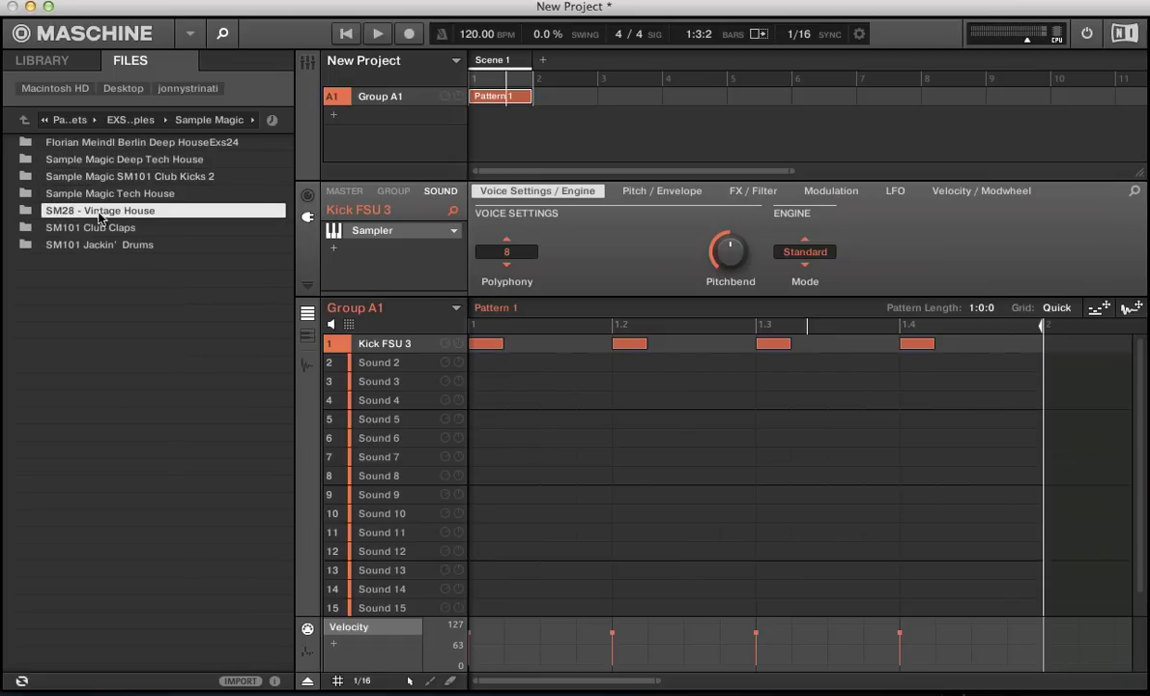
double_click(55, 212)
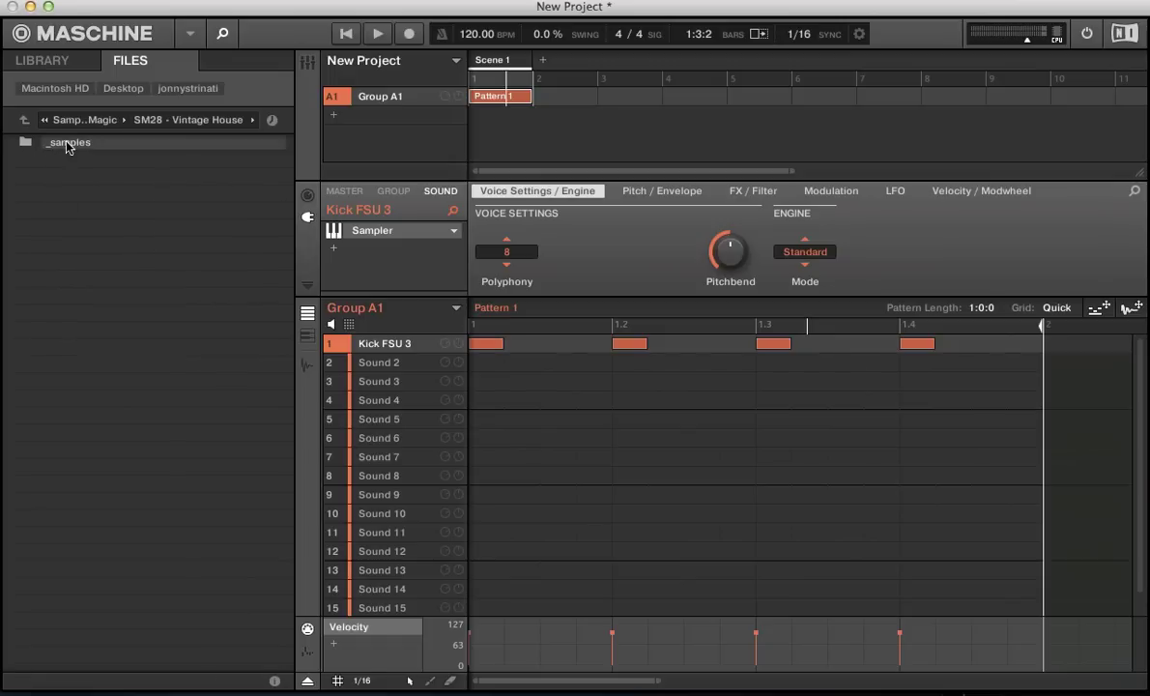
double_click(58, 142)
double_click(55, 210)
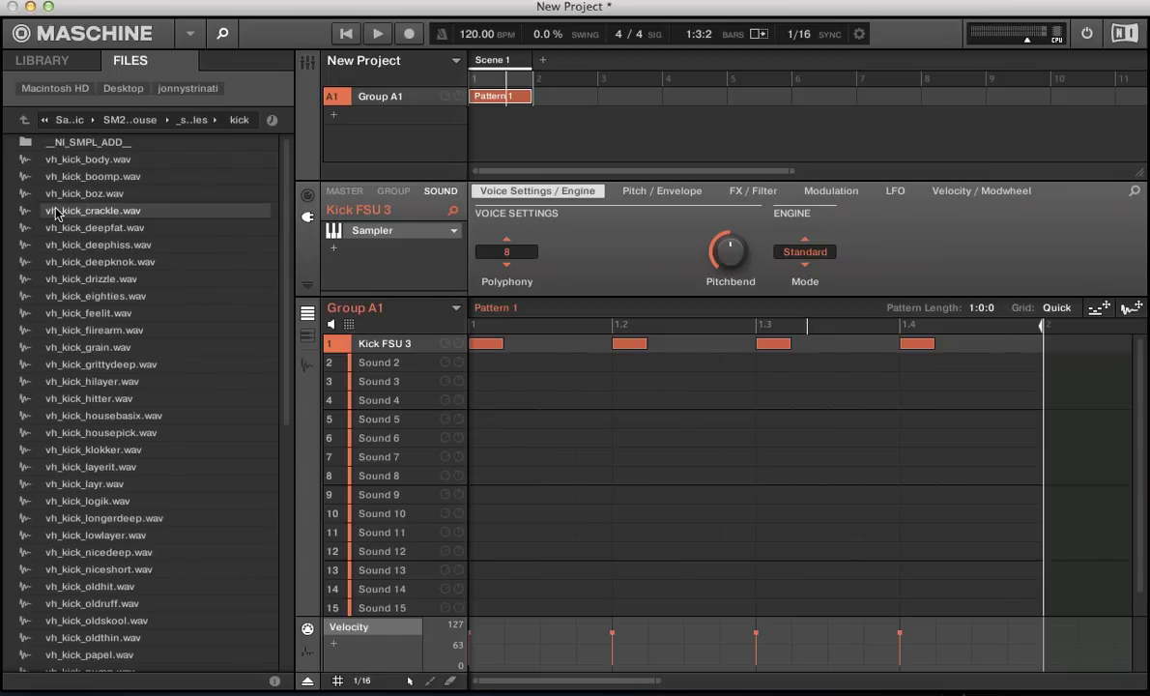
Look through the kick folder's WAV samples and return to the _samples folder.
scroll(58, 241, down, 10)
scroll(68, 281, up, 10)
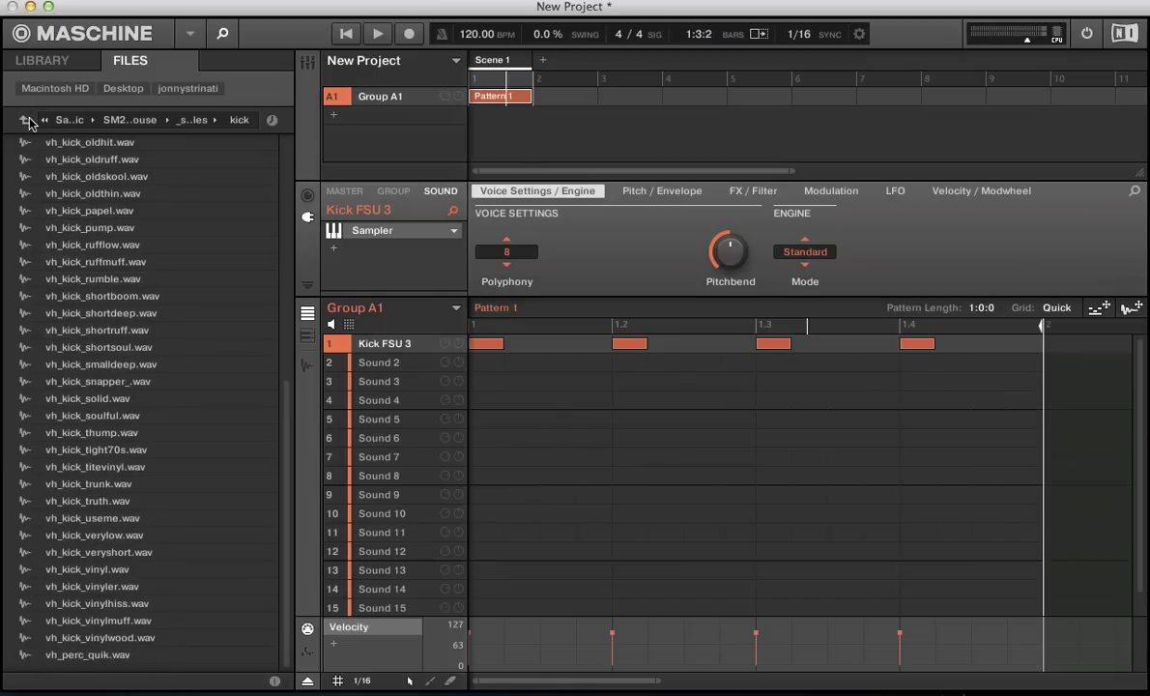
click(24, 120)
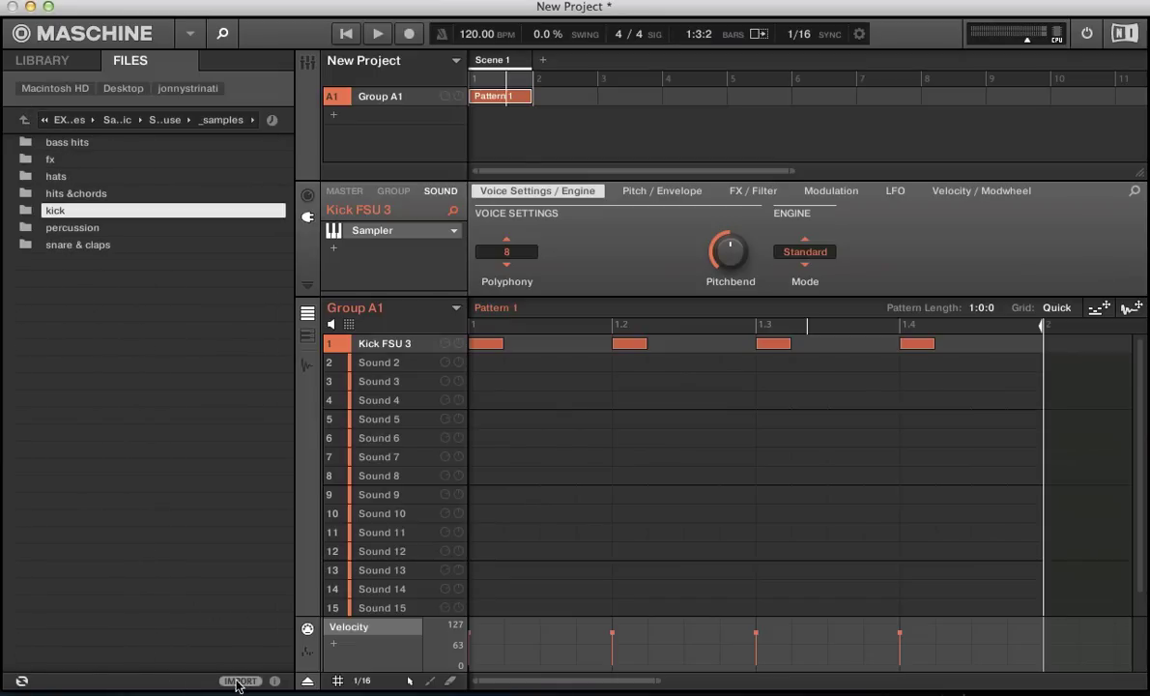
double_click(54, 207)
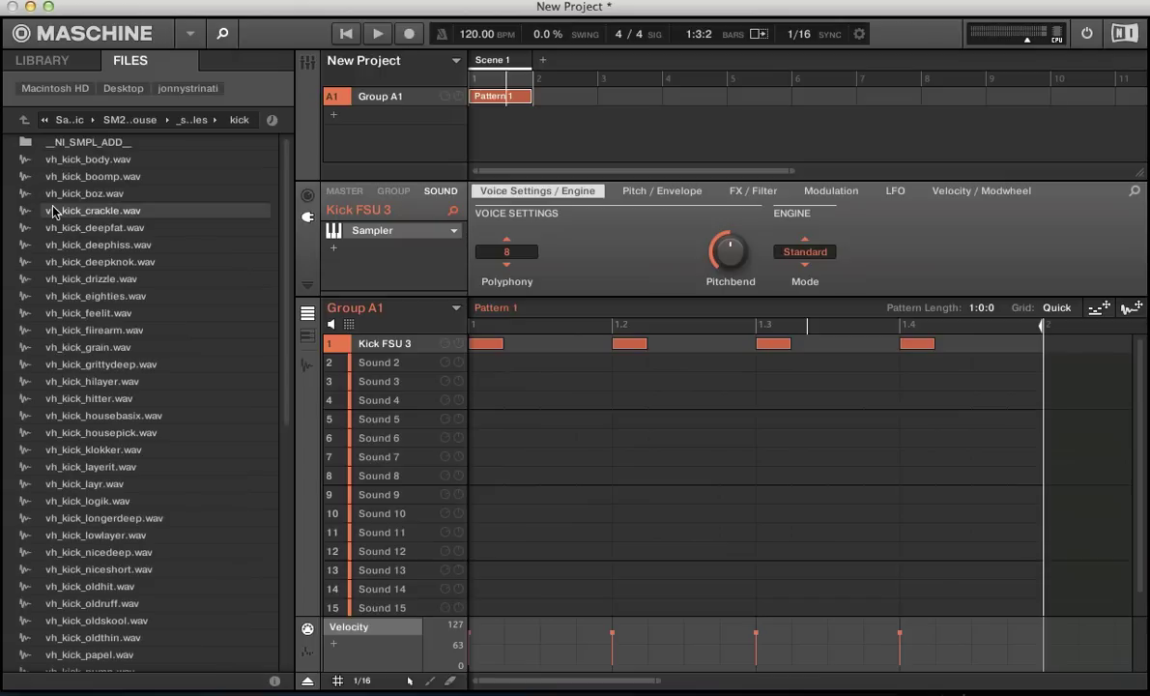
scroll(121, 391, down, 5)
scroll(122, 391, up, 5)
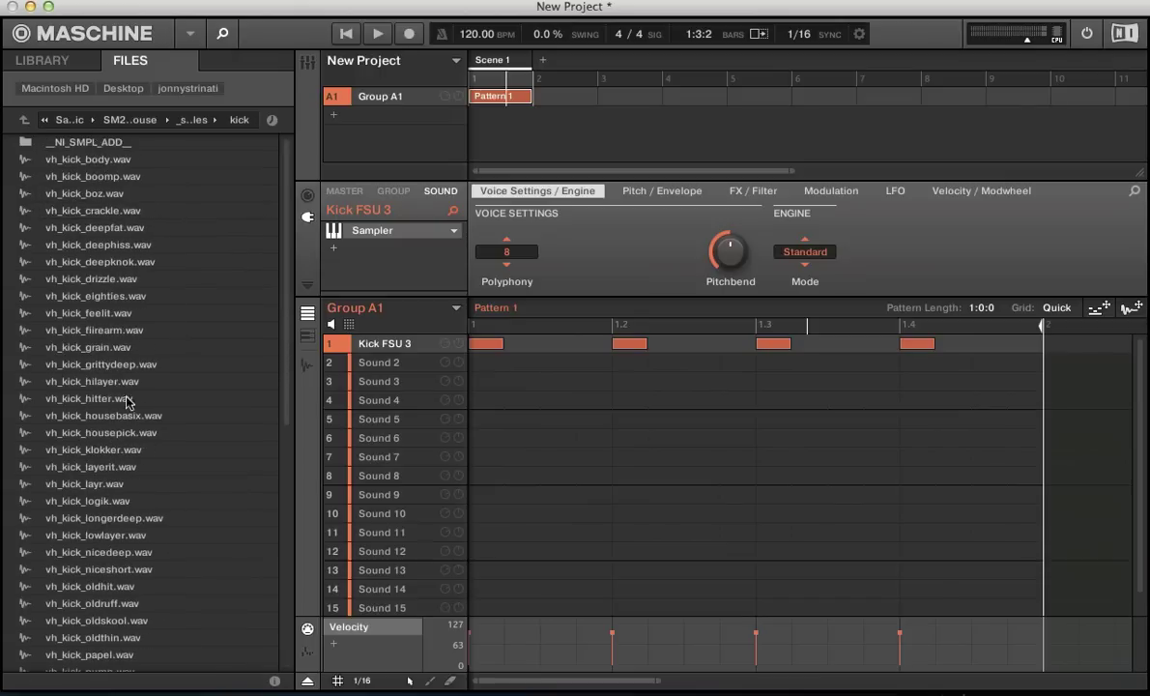
click(24, 120)
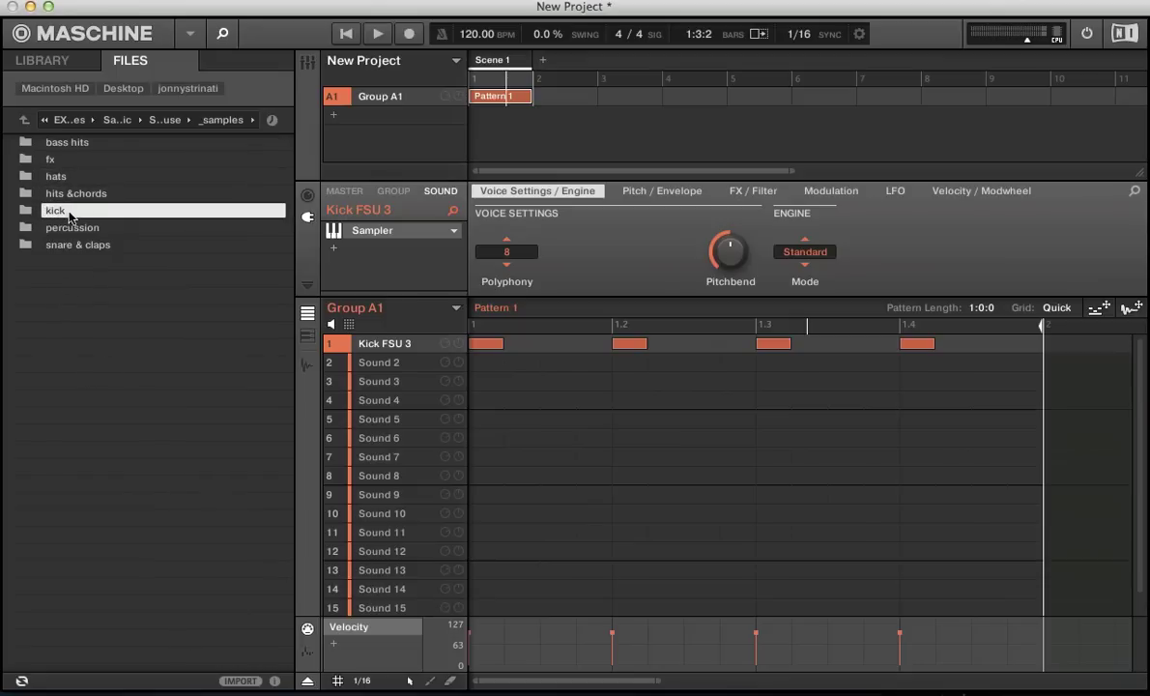
Start importing the kick folder and tag it with a new type named SM VinHouse.
click(237, 680)
scroll(60, 580, down, 5)
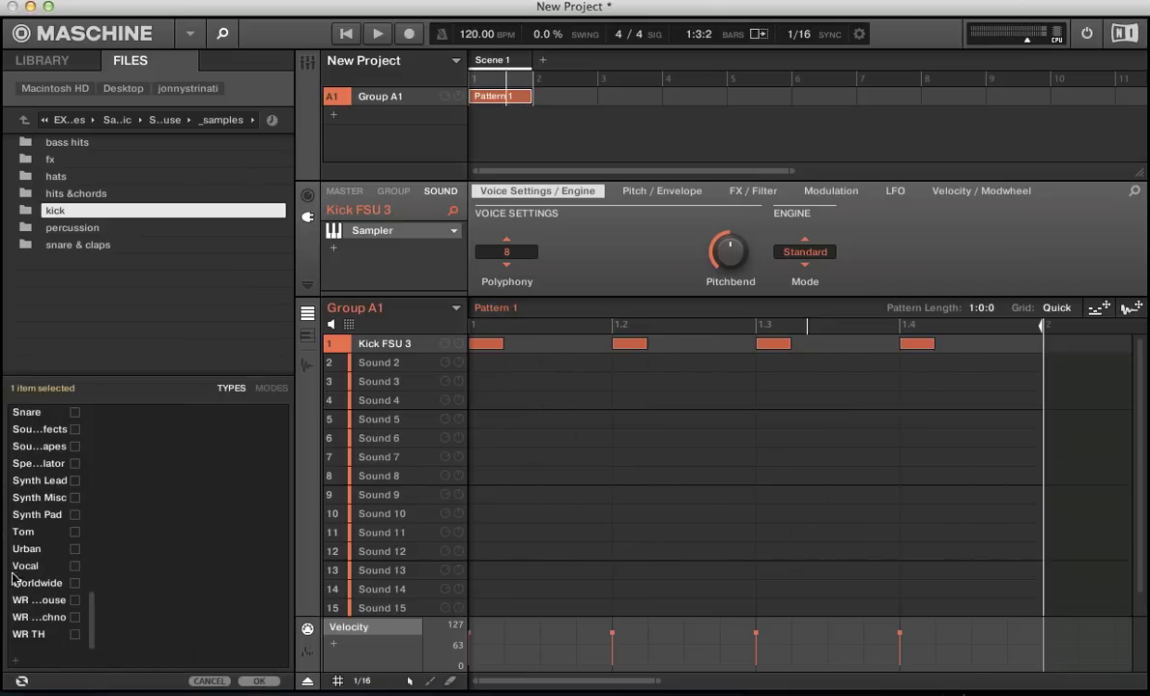
scroll(34, 579, up, 8)
scroll(33, 579, down, 8)
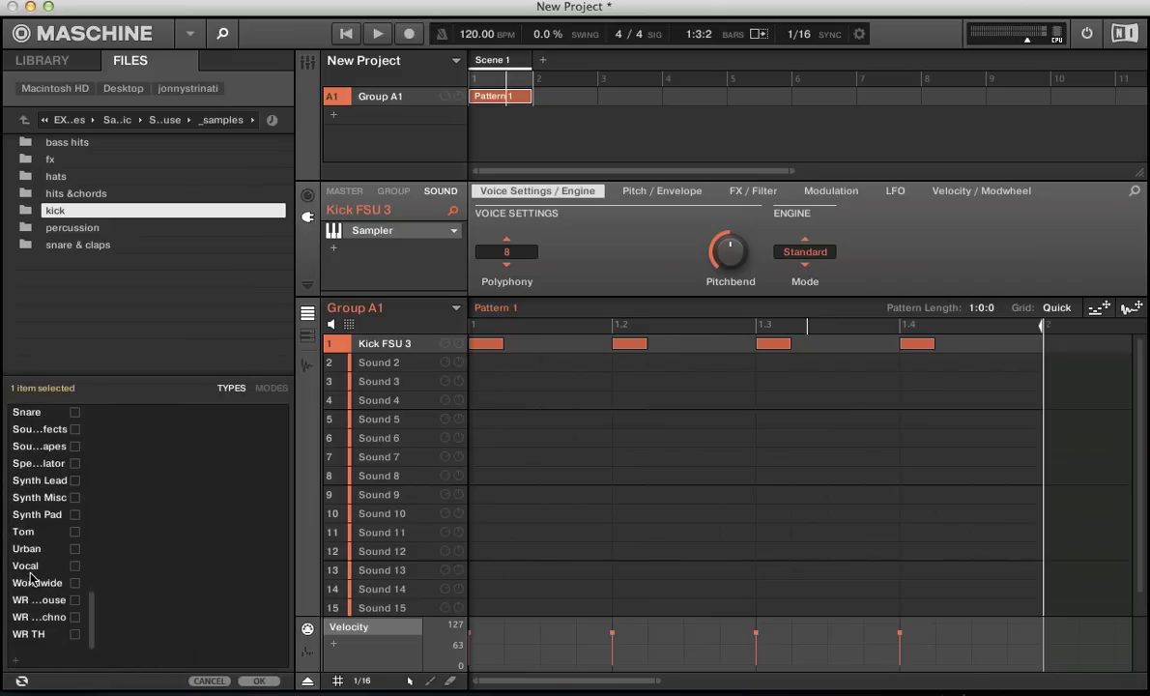
click(15, 663)
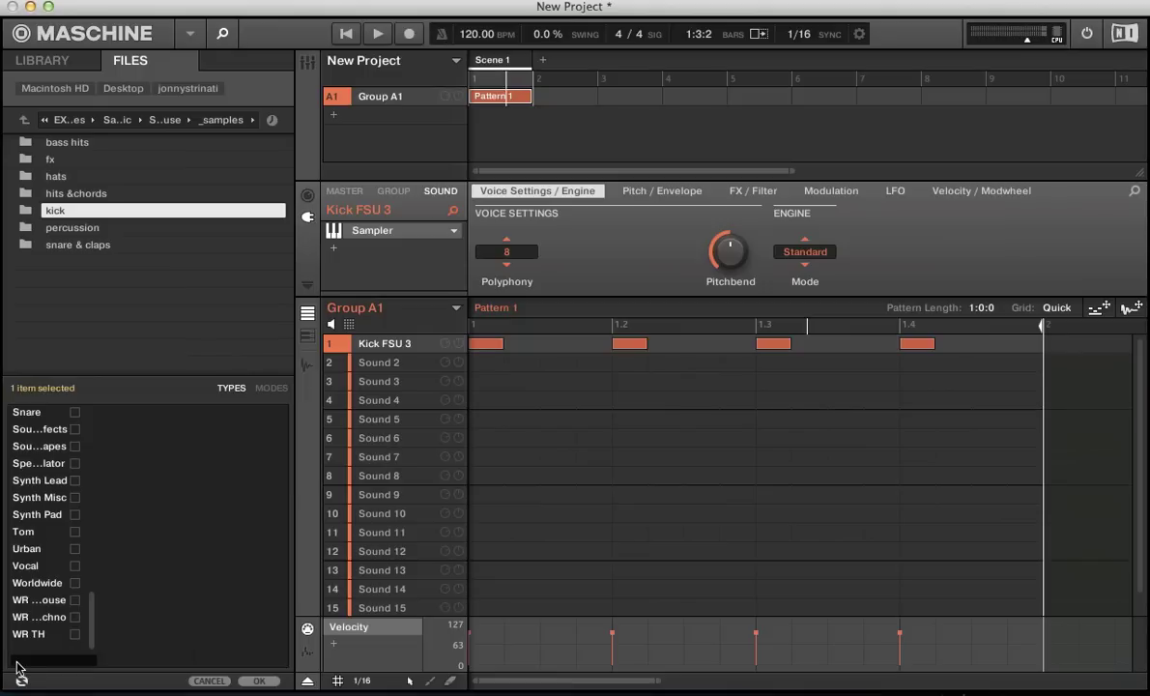
text(SM)
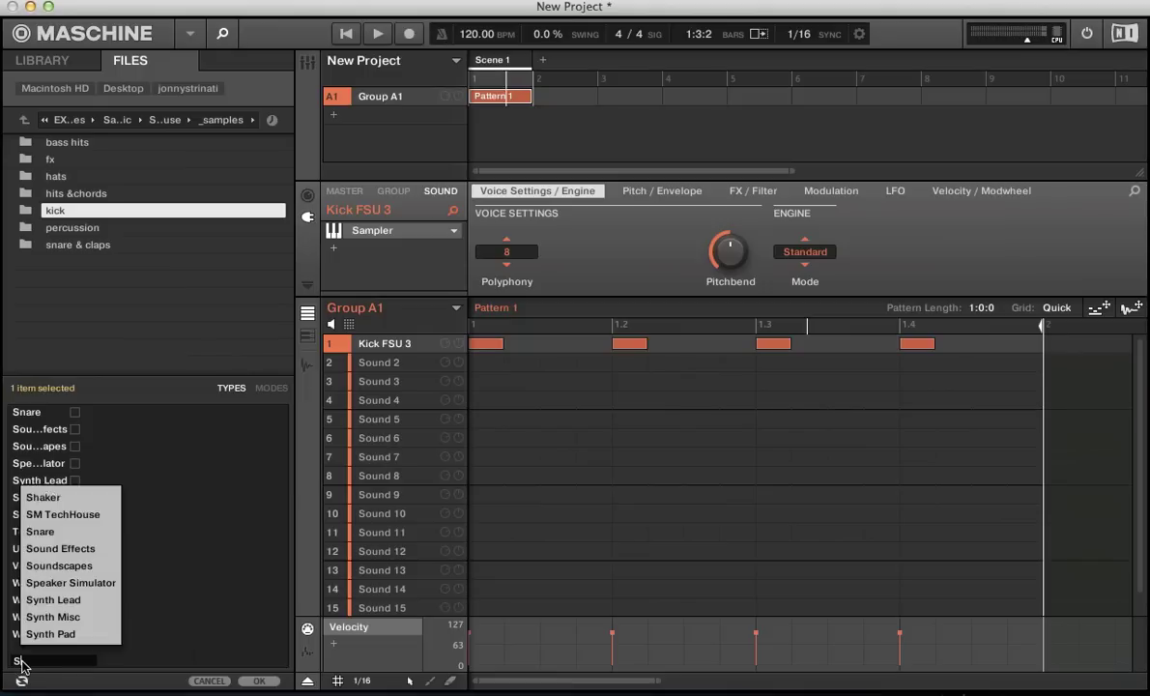
text( VinH)
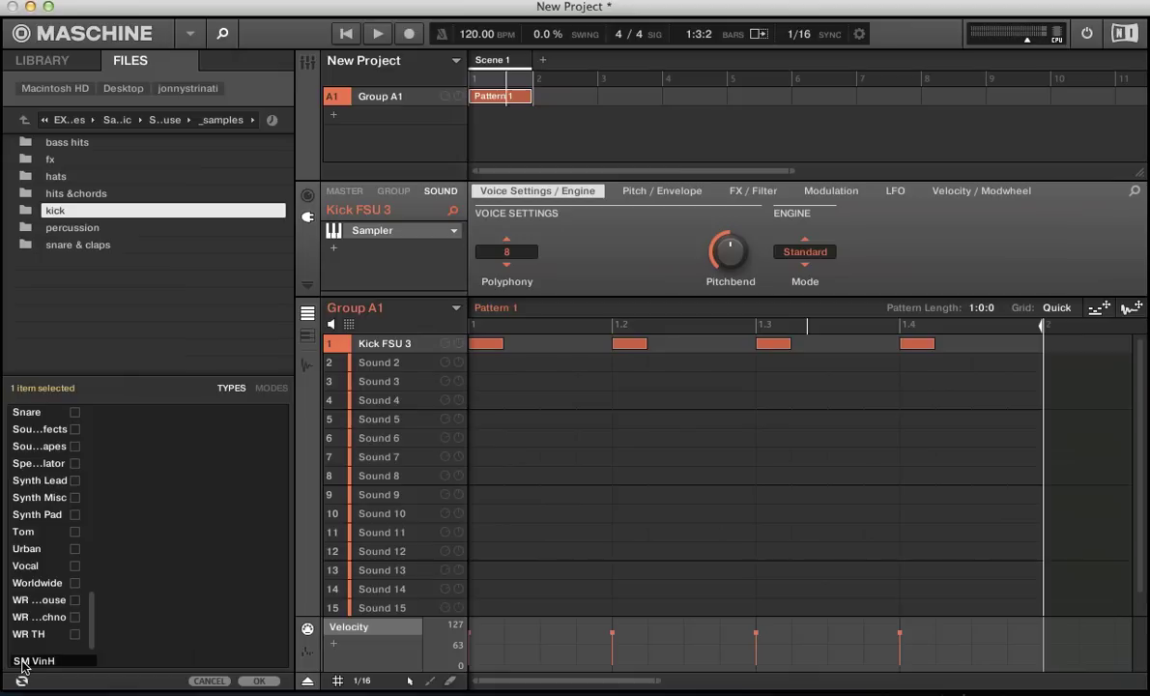
text(ouse)
key(Return)
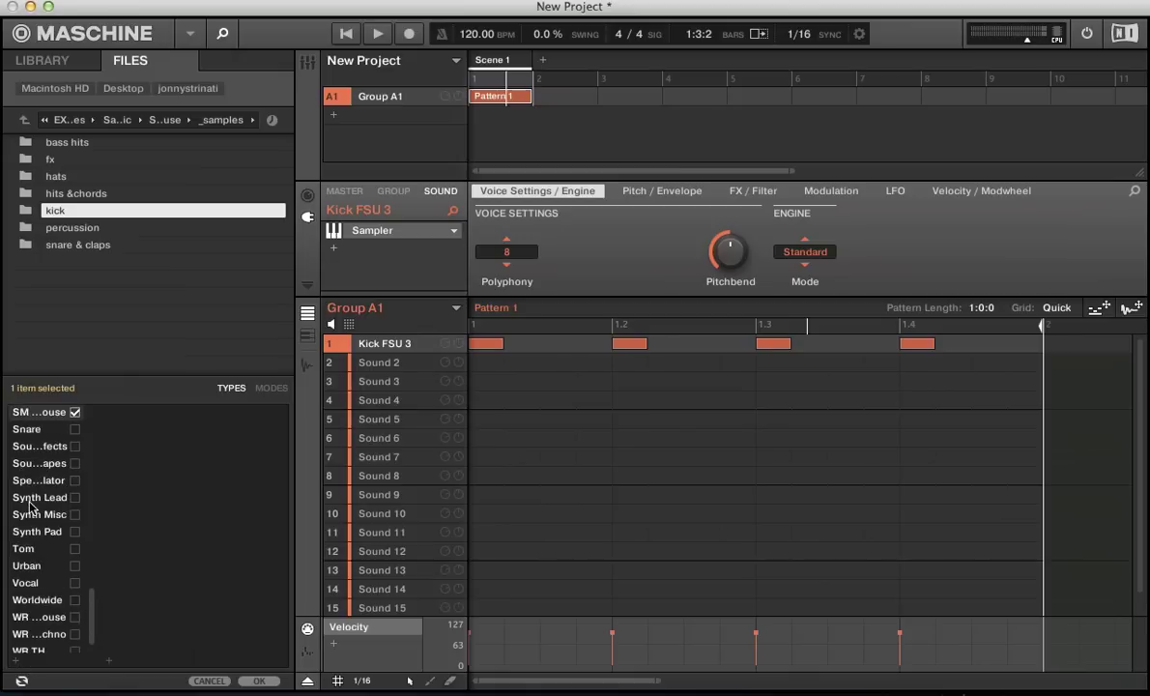
Add the Kick type tag to the kick folder and complete its import into the library.
drag(88, 597, 74, 462)
scroll(69, 440, up, 5)
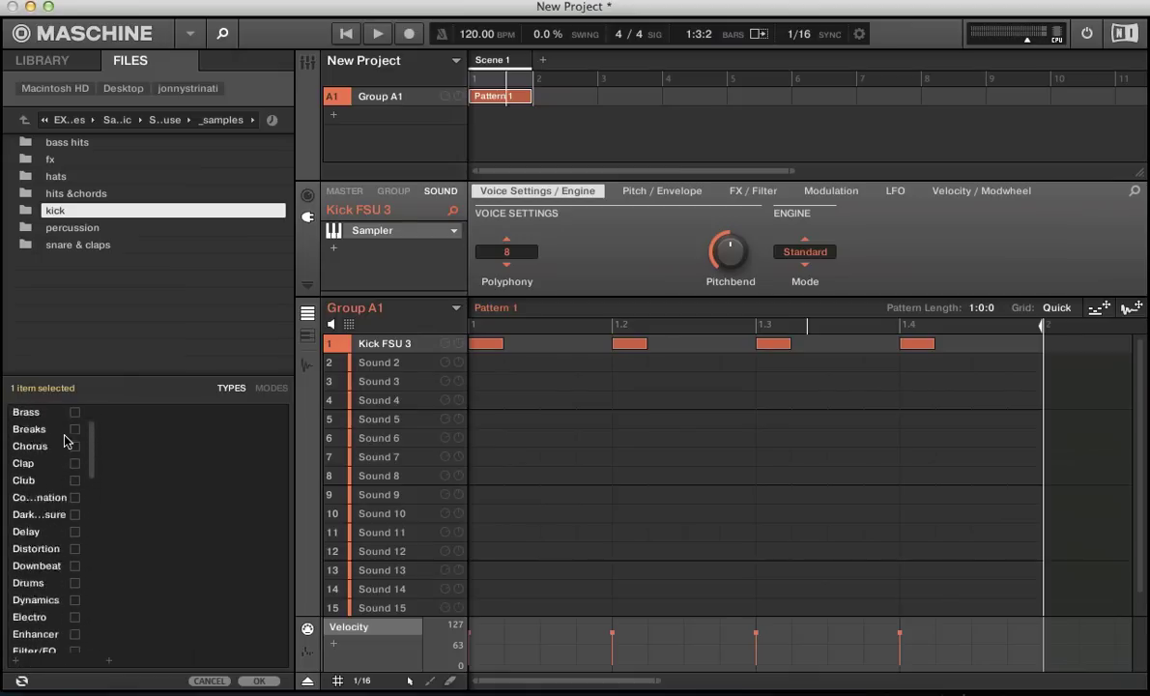
scroll(69, 449, down, 5)
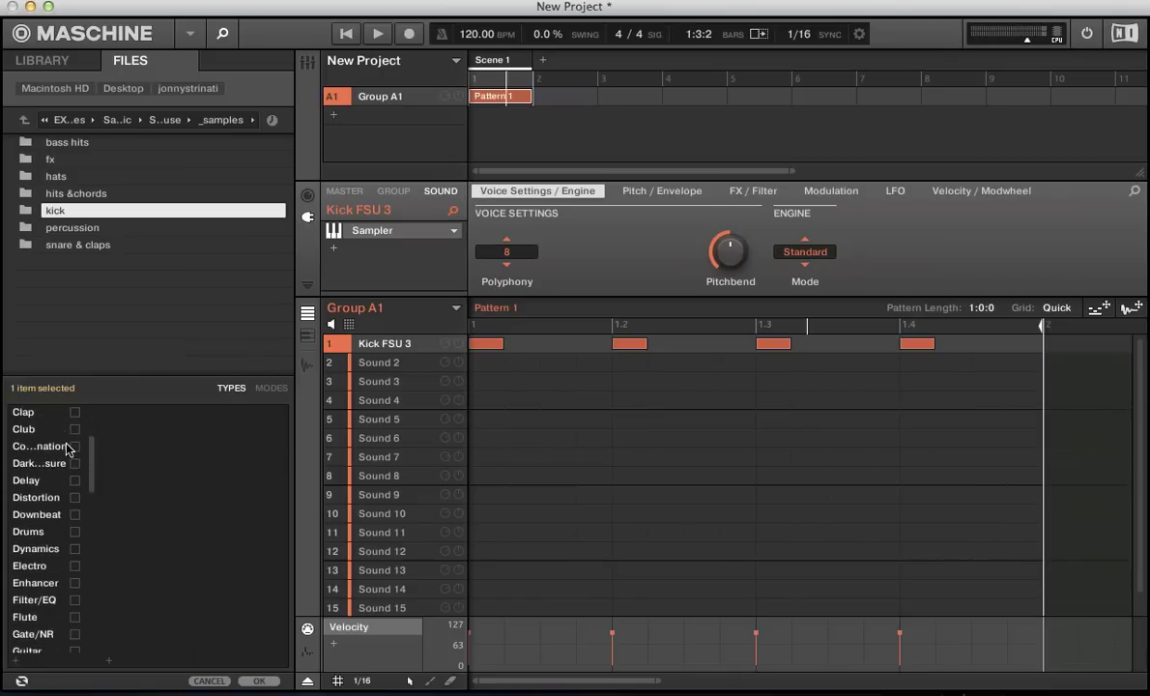
scroll(68, 418, up, 5)
scroll(69, 442, down, 8)
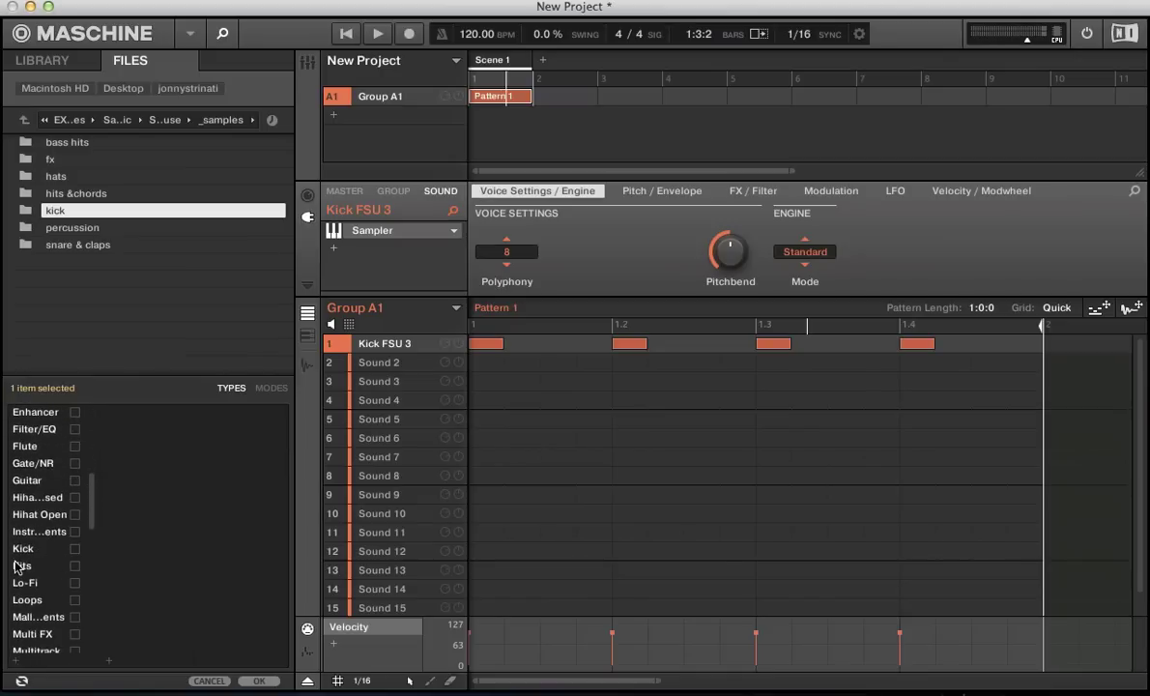
click(74, 548)
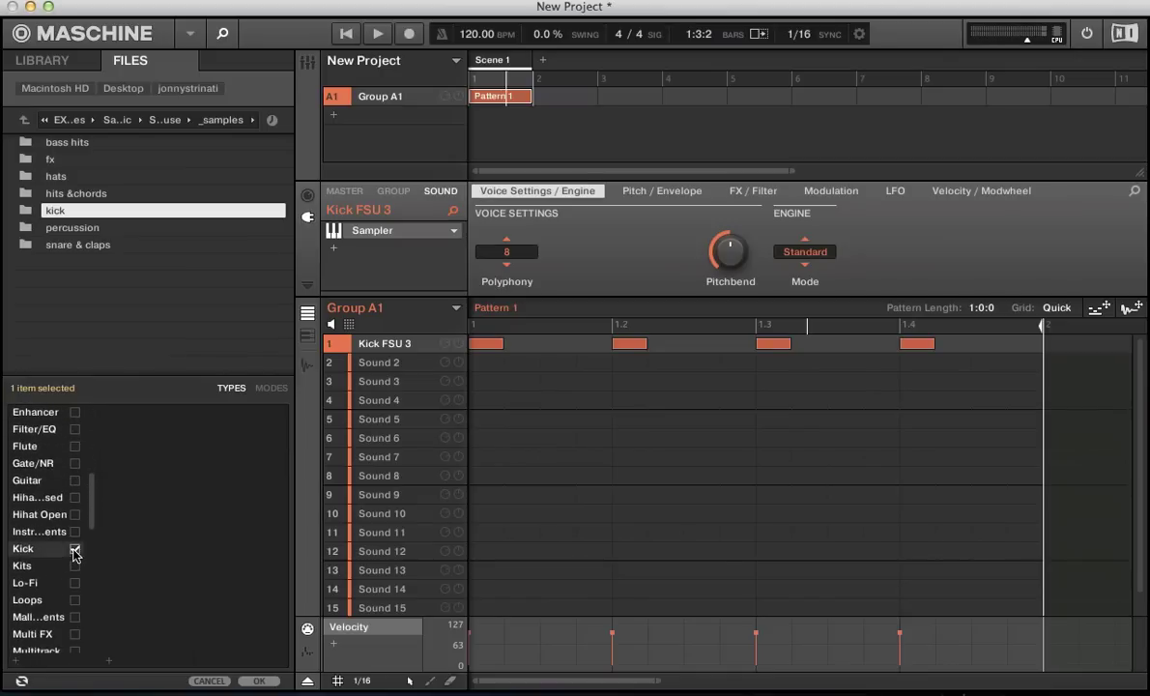
click(263, 679)
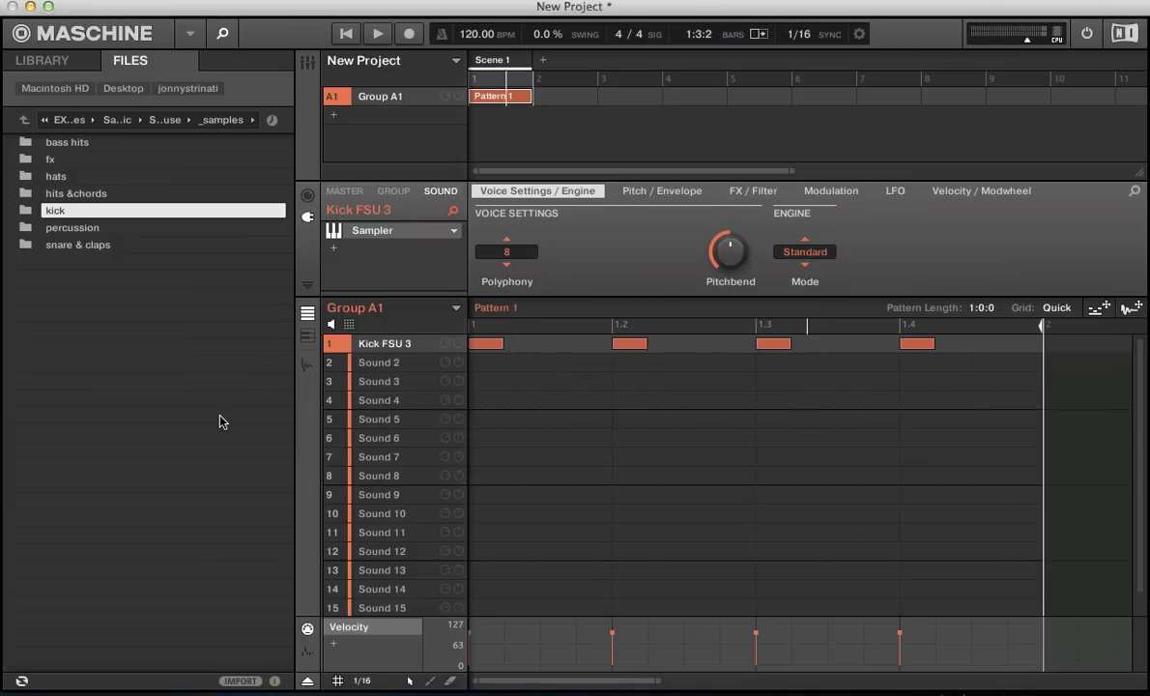
Show the user samples in the library, filtered by the SM VinHouse type.
click(43, 64)
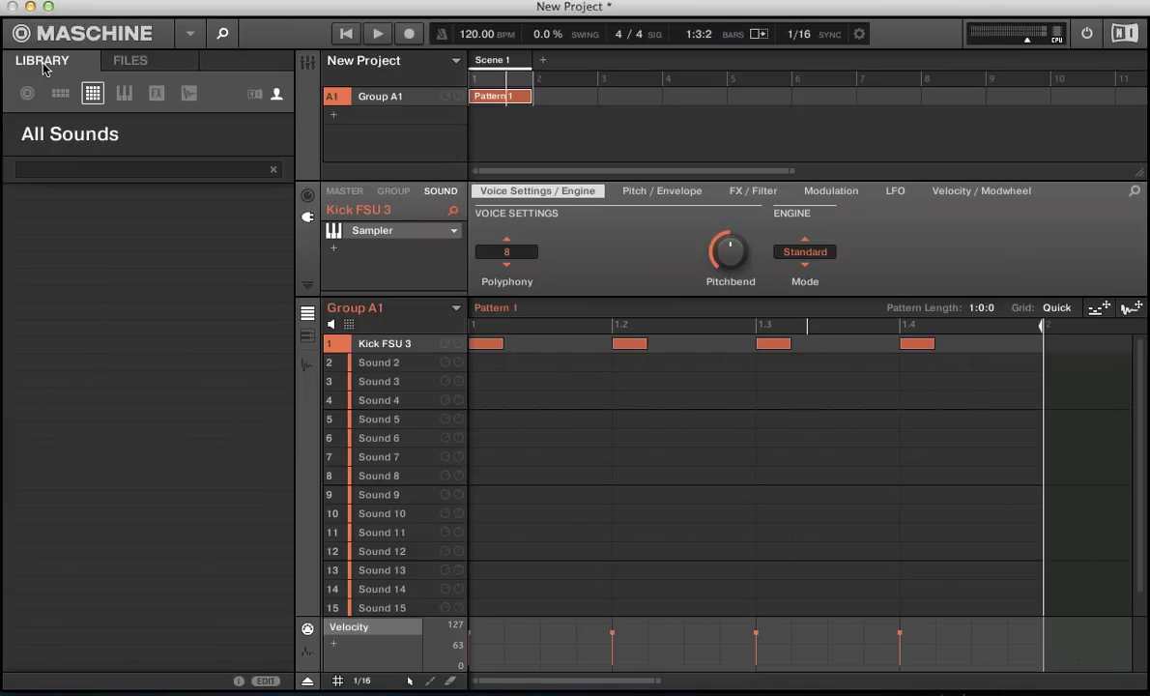
click(187, 94)
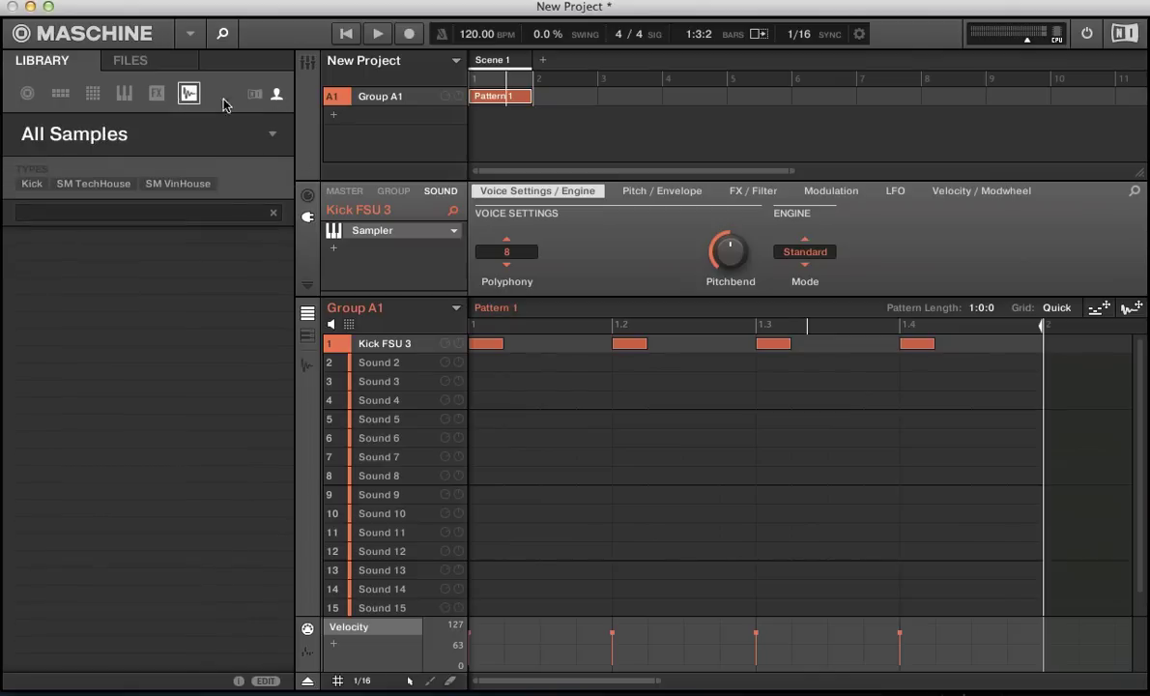
click(179, 184)
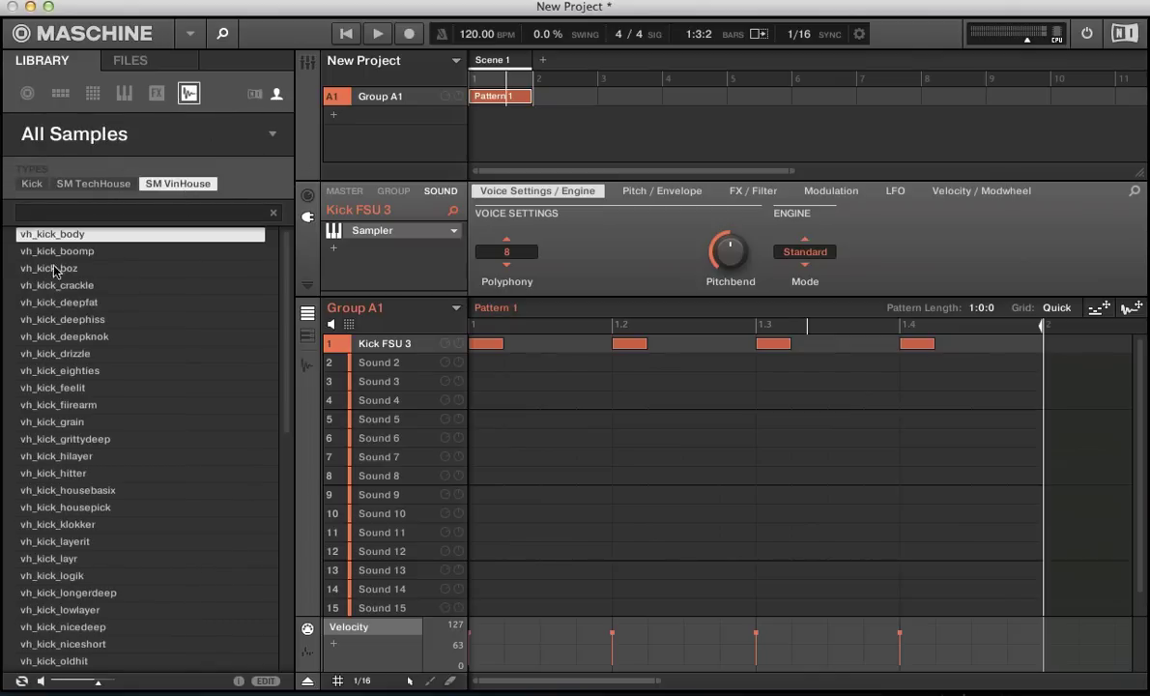
Try vh_kick_housebasix, vh_kick_grain and vh_kick_deepknok on Sound 1, ending with vh_kick_crackle.
click(39, 490)
click(43, 421)
click(51, 338)
click(48, 285)
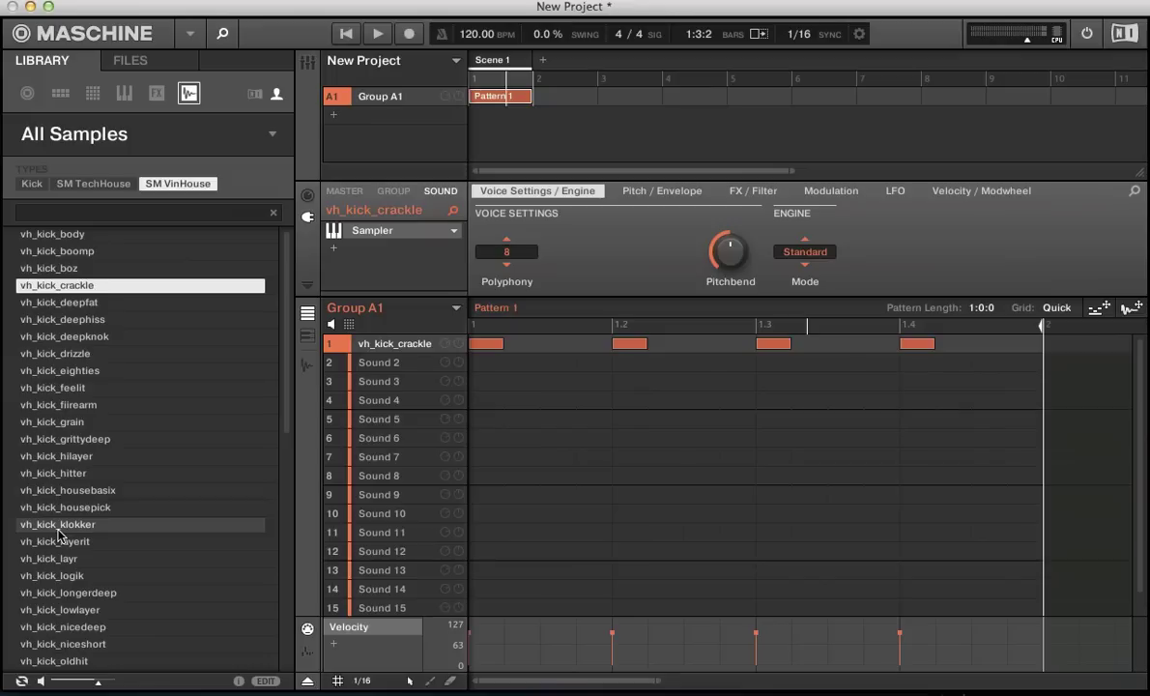
View the user samples of the SM TechHouse type and return to the file browser.
click(74, 183)
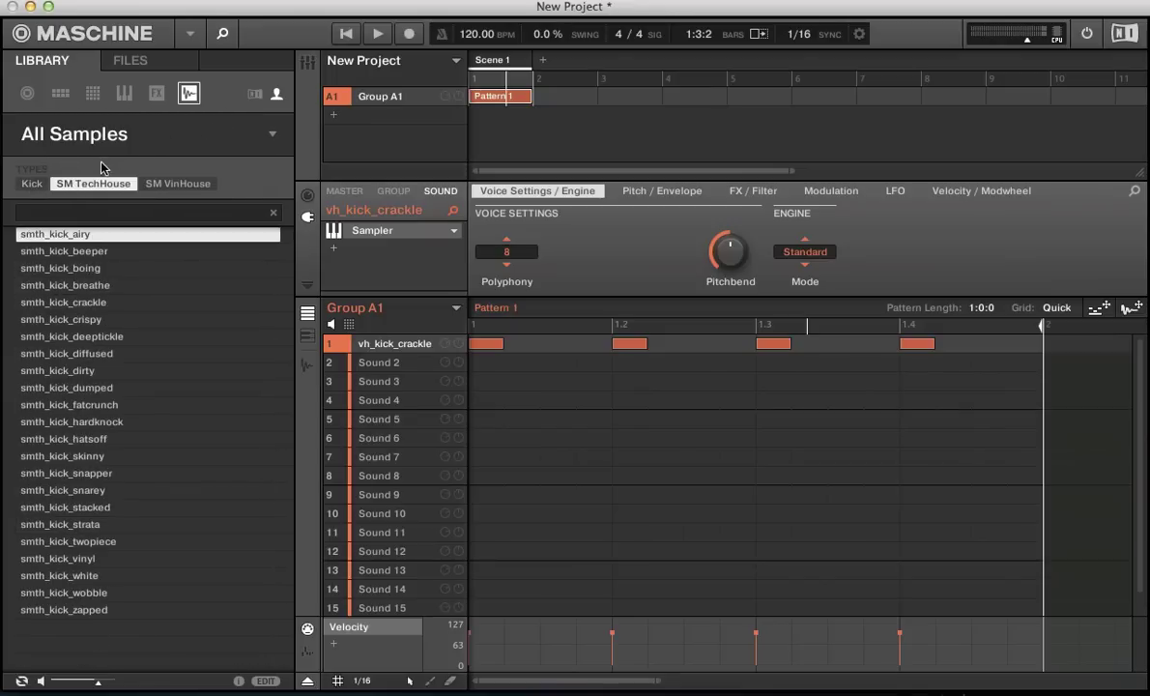
click(128, 64)
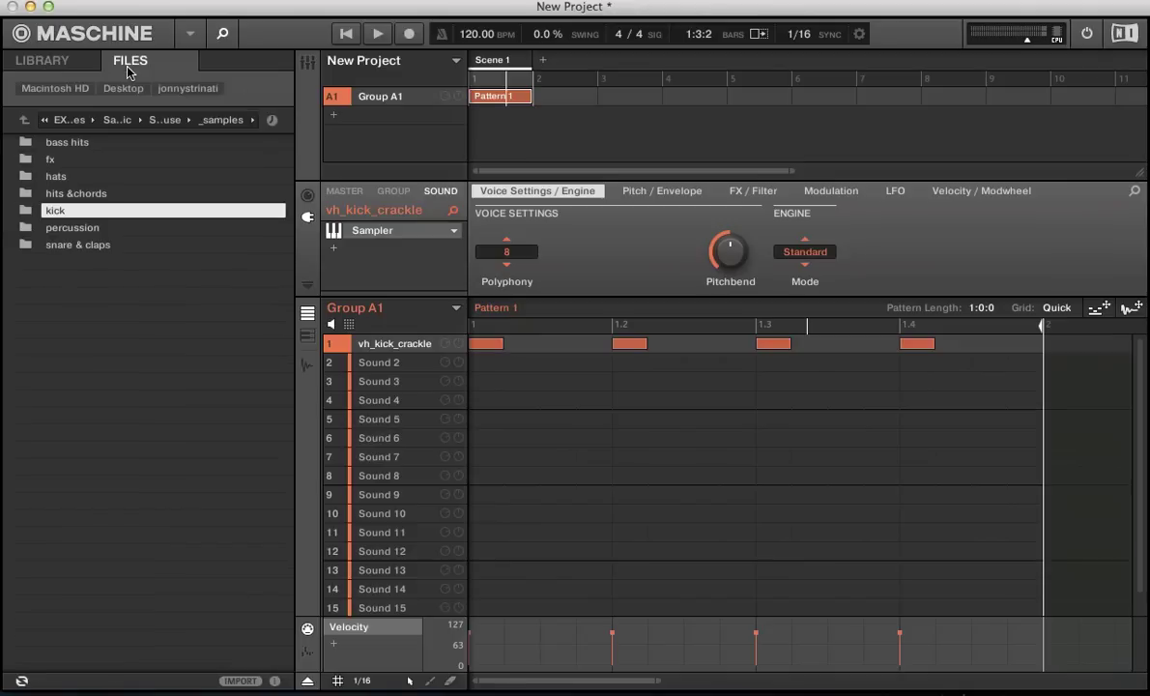
Remove the pattern from Scene 1 and replace the Sampler on Sound 1 with the Drumsynth Kick.
right_click(489, 101)
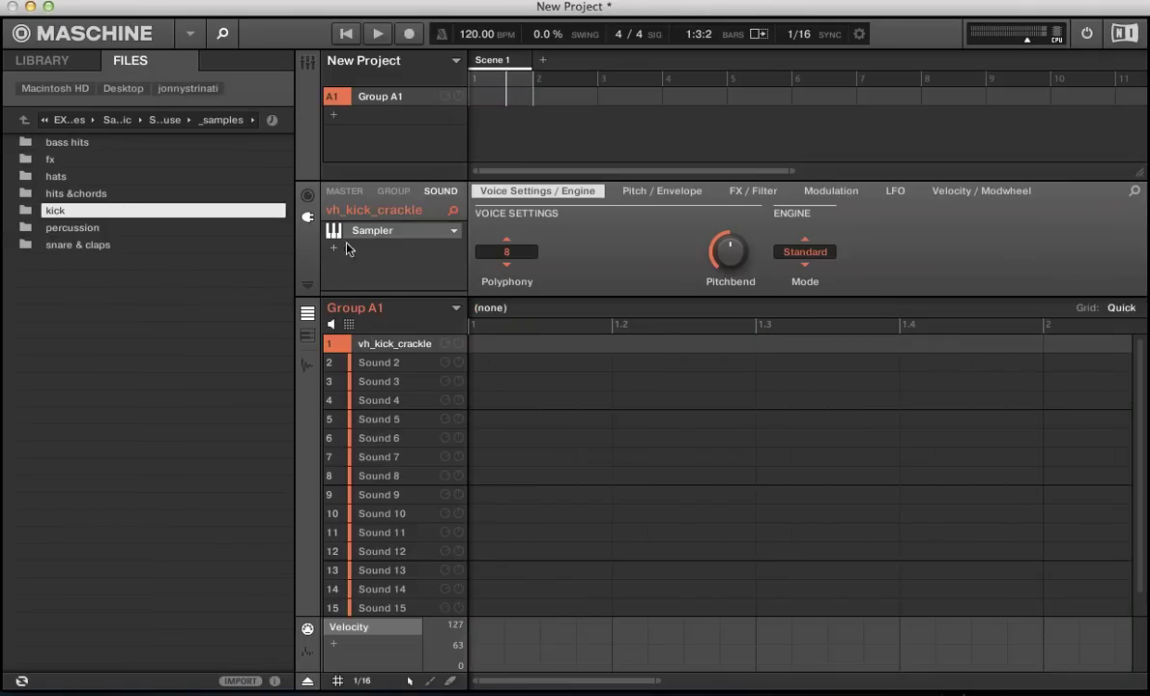
click(452, 232)
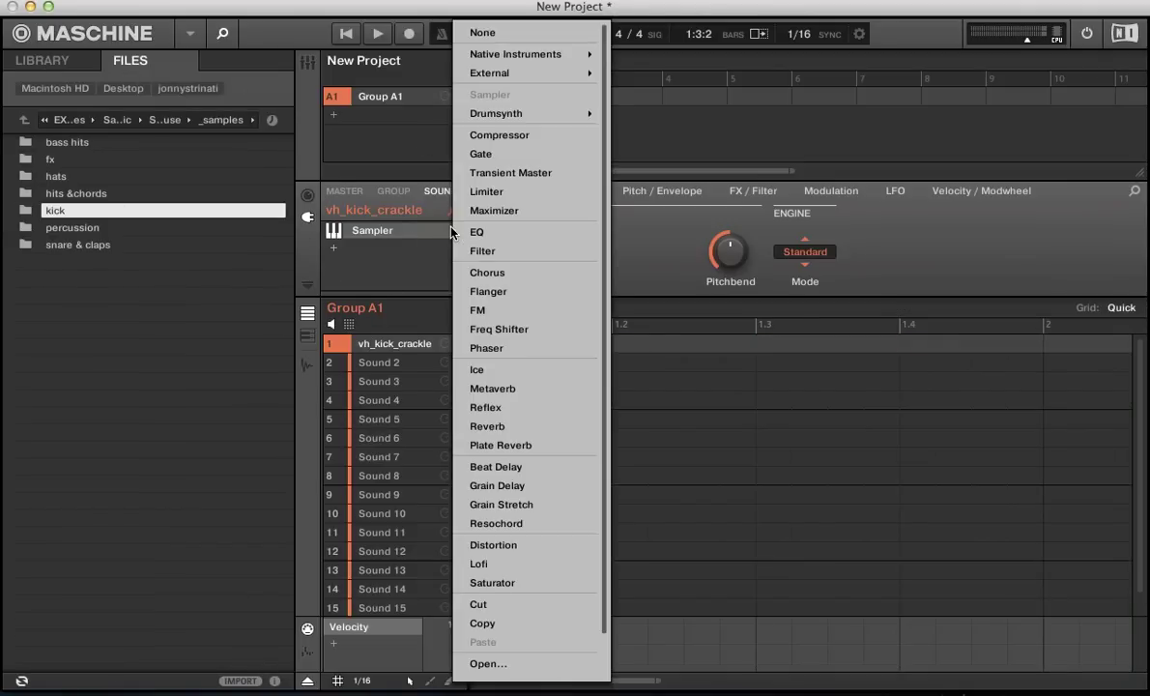
click(430, 274)
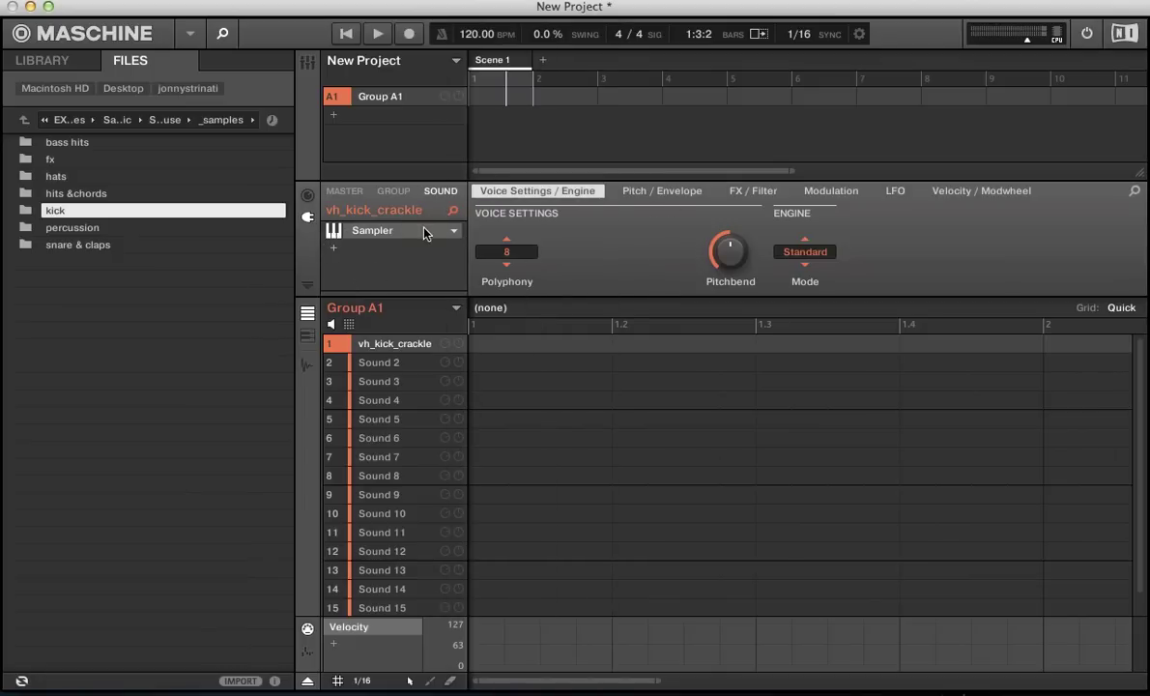
click(451, 231)
mouse_move(506, 123)
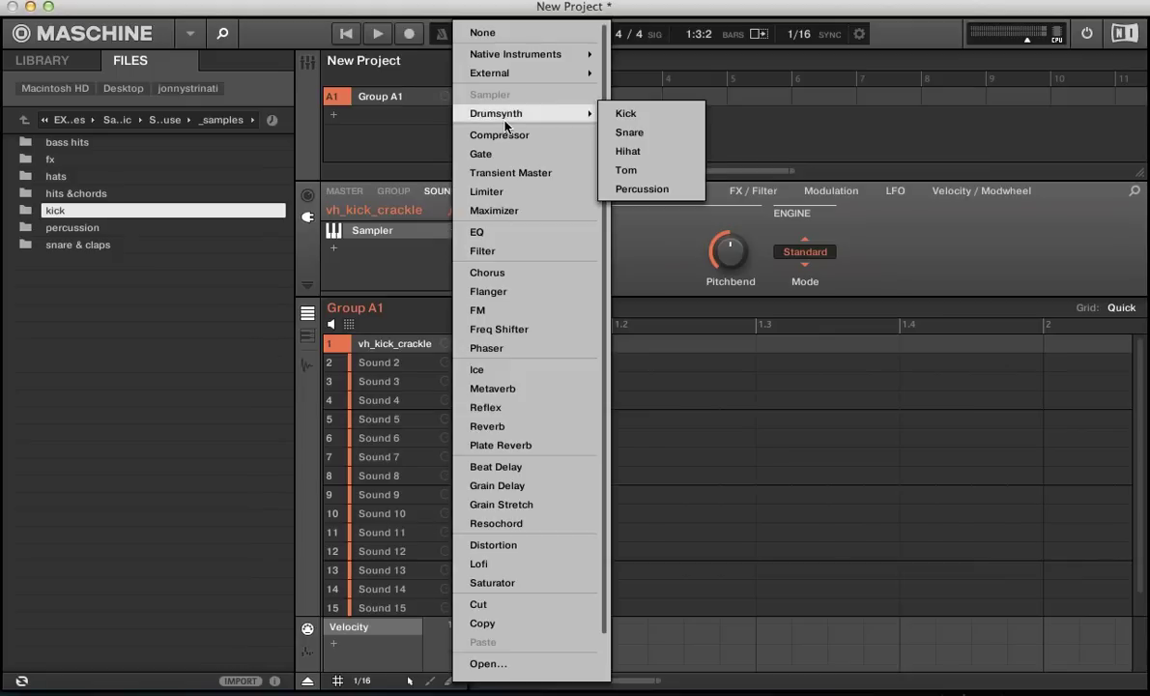
click(612, 117)
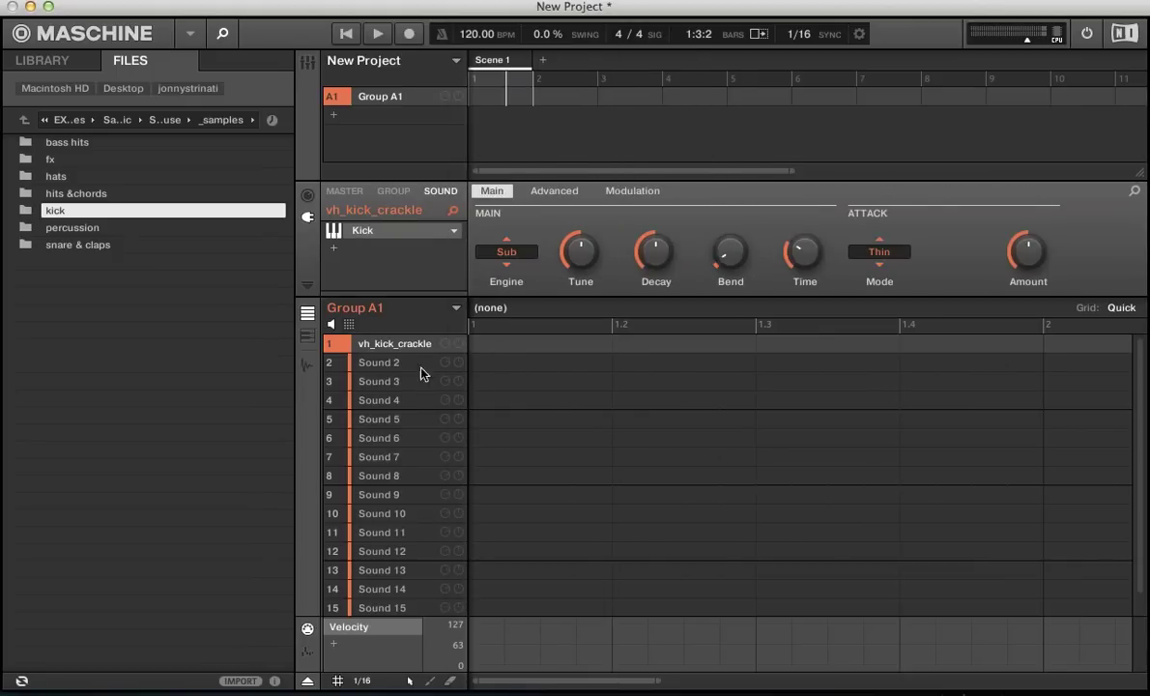
Place four kick notes on Sound 1, at beats 1, 1.2, 1.3 and 1.4 of a new pattern.
click(484, 345)
click(627, 344)
click(774, 345)
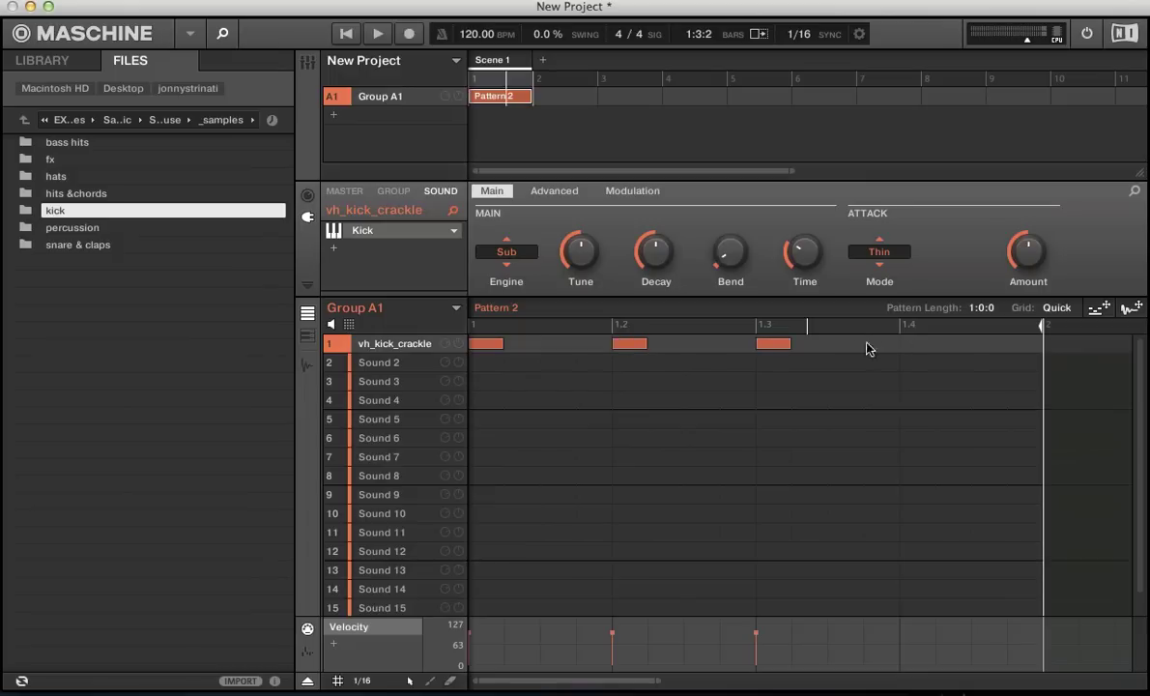
click(918, 345)
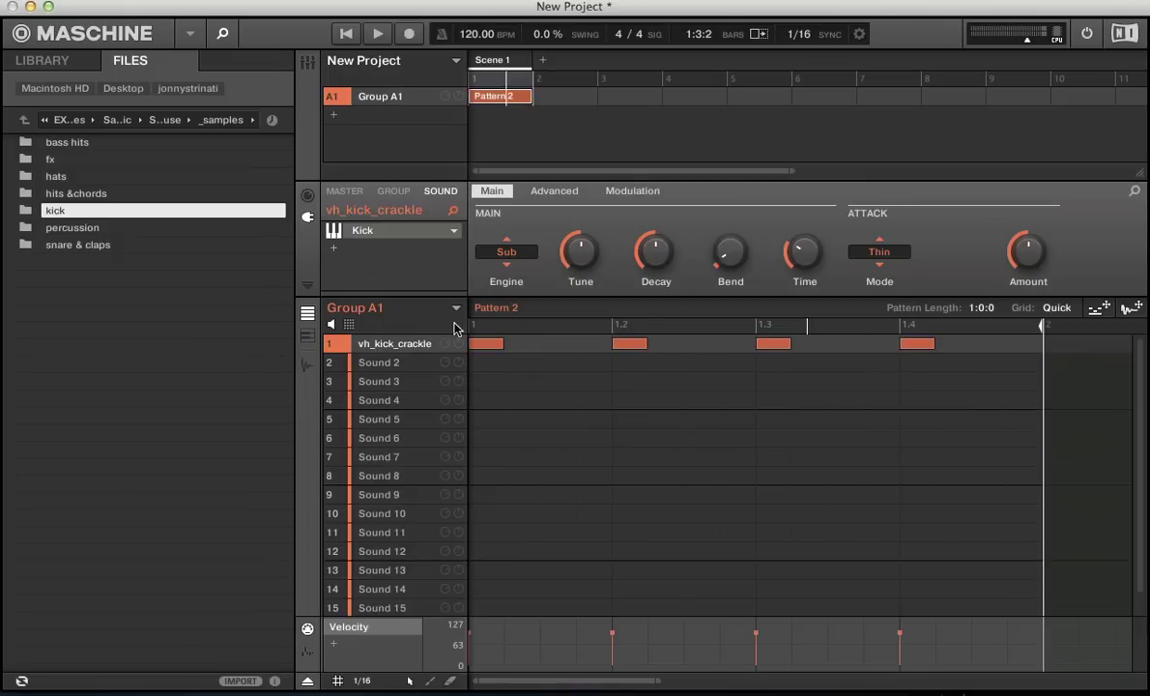
Show the full Drumsynth Kick interface in the mixer view, with the channel strips collapsed.
key(super+m)
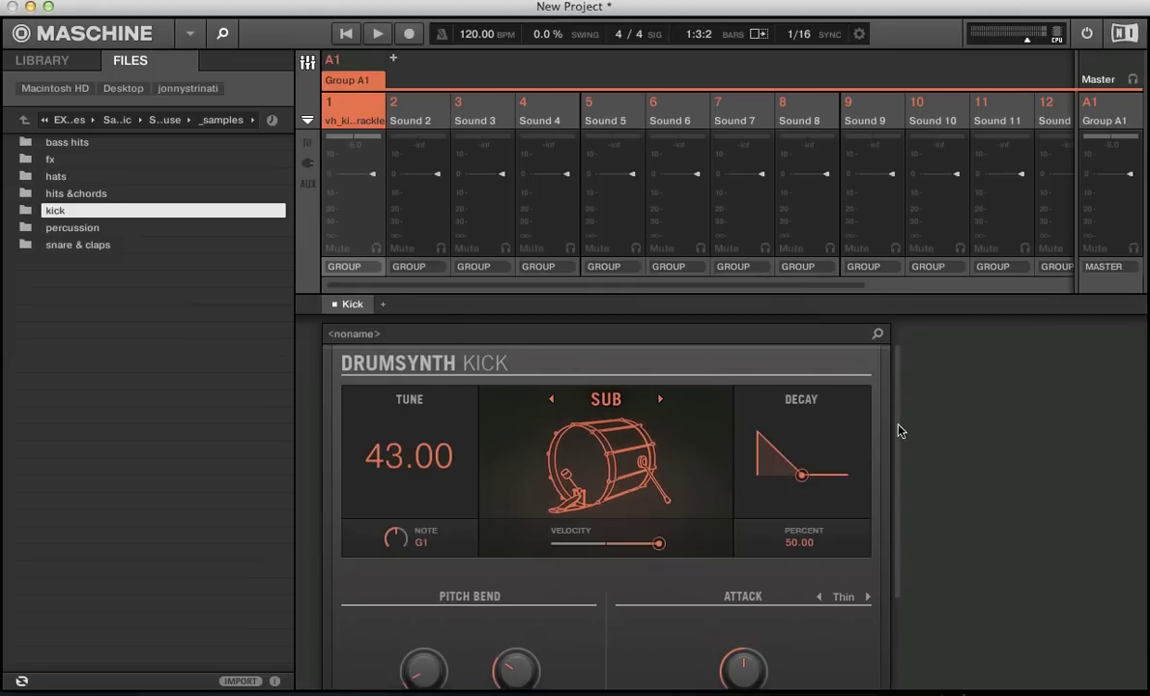
key(super+m)
key(super+m)
key(super+m)
key(super+m)
mouse_move(898, 436)
mouse_down()
mouse_move(903, 527)
mouse_move(893, 429)
mouse_move(891, 472)
mouse_move(888, 442)
mouse_up()
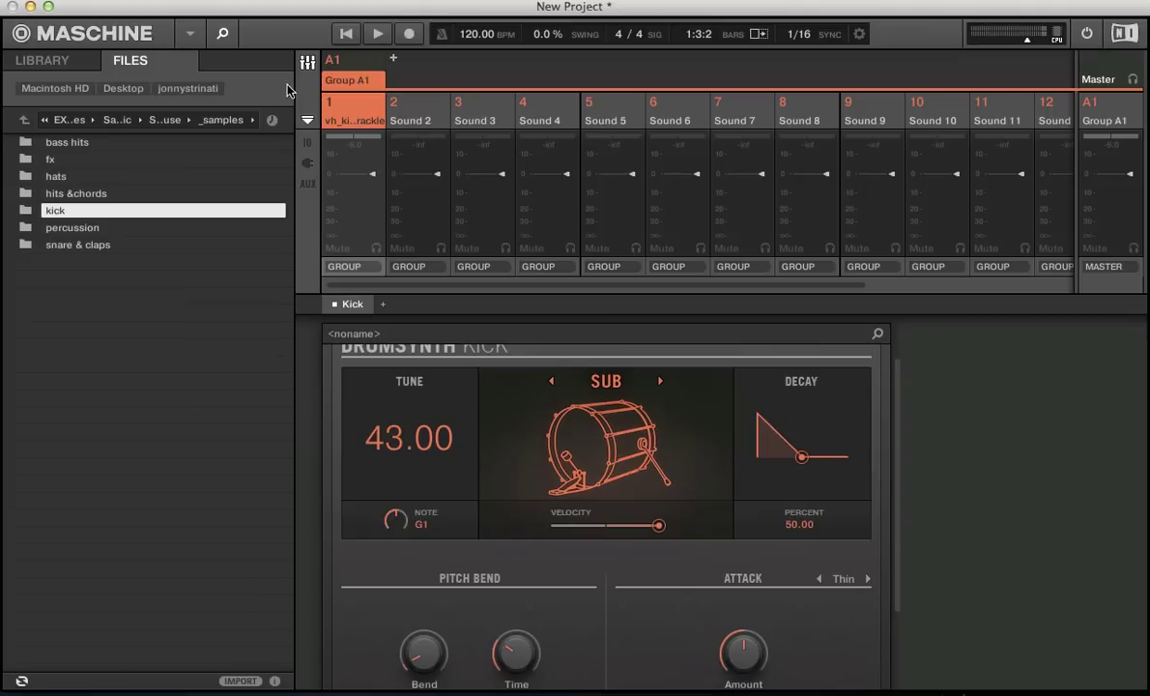
click(307, 121)
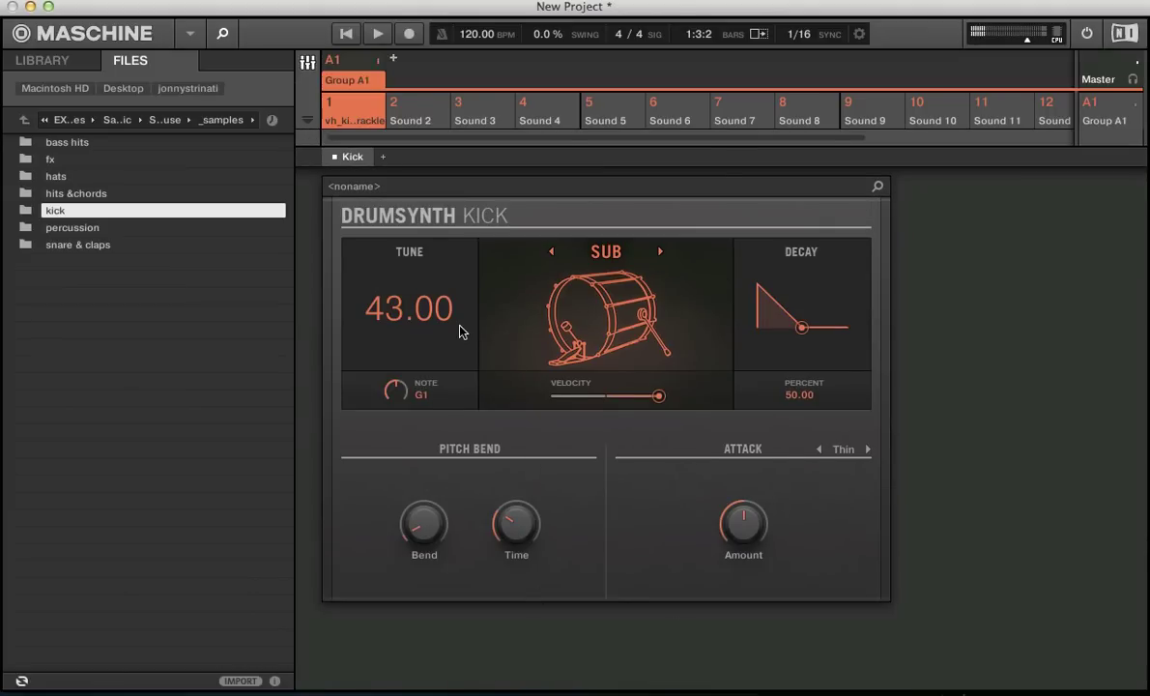
Play the pattern and tune the Sub kick by ear, ending at 46.00 (A#1).
key(space)
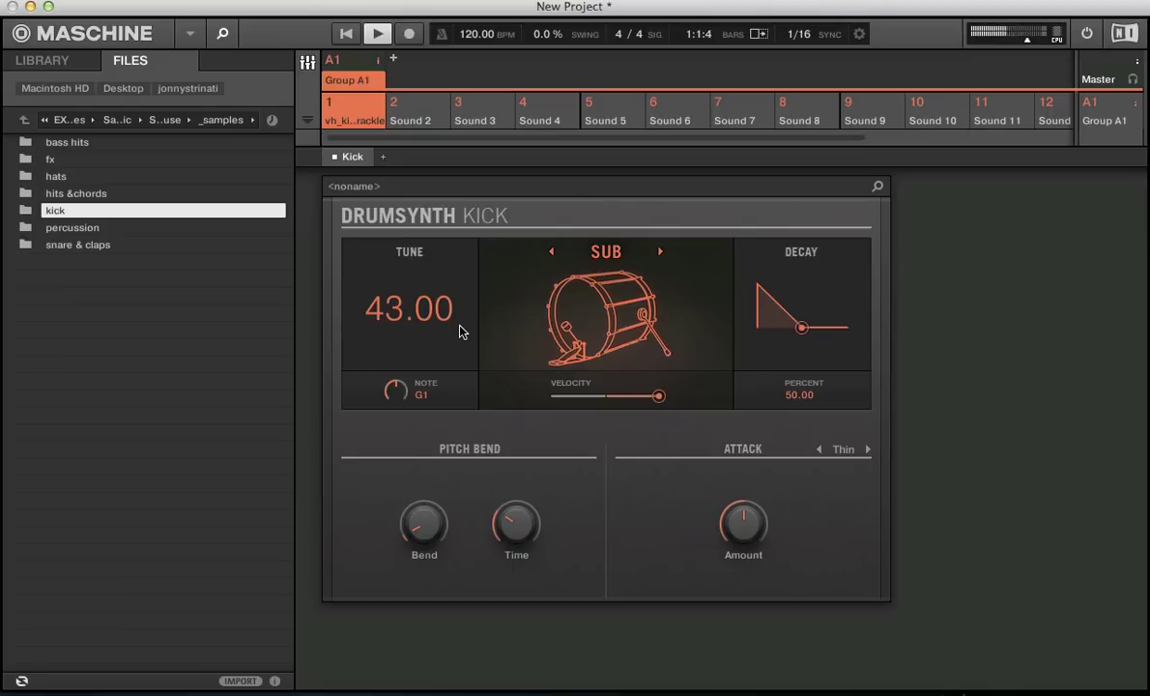
key(space)
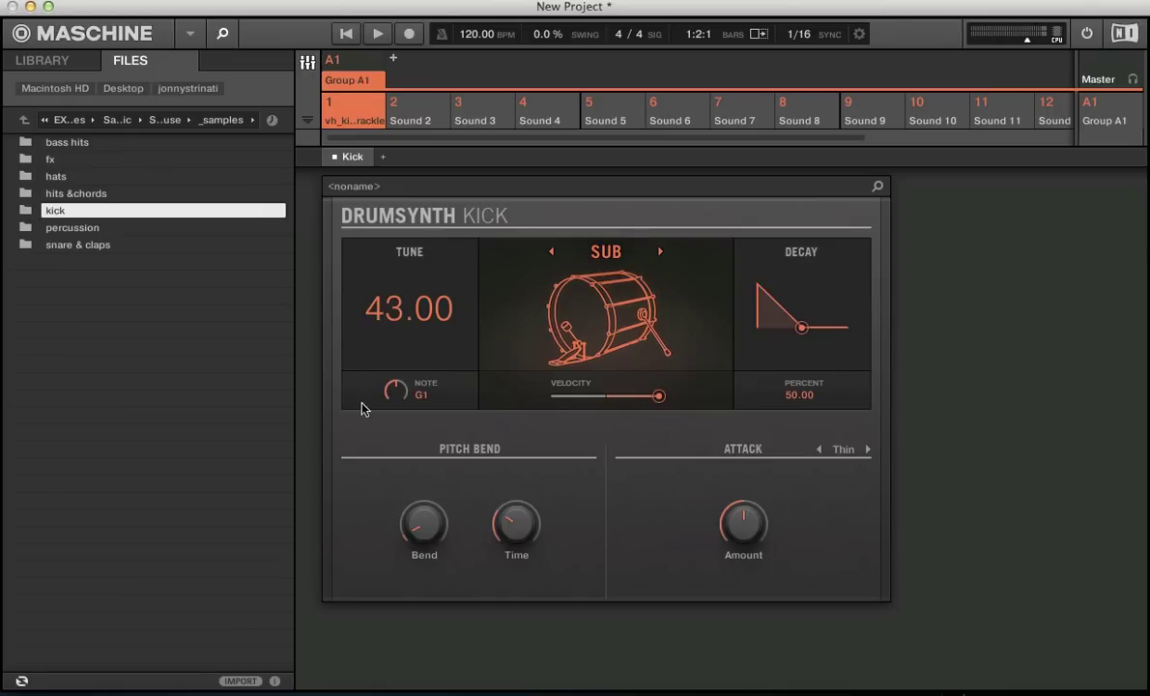
key(space)
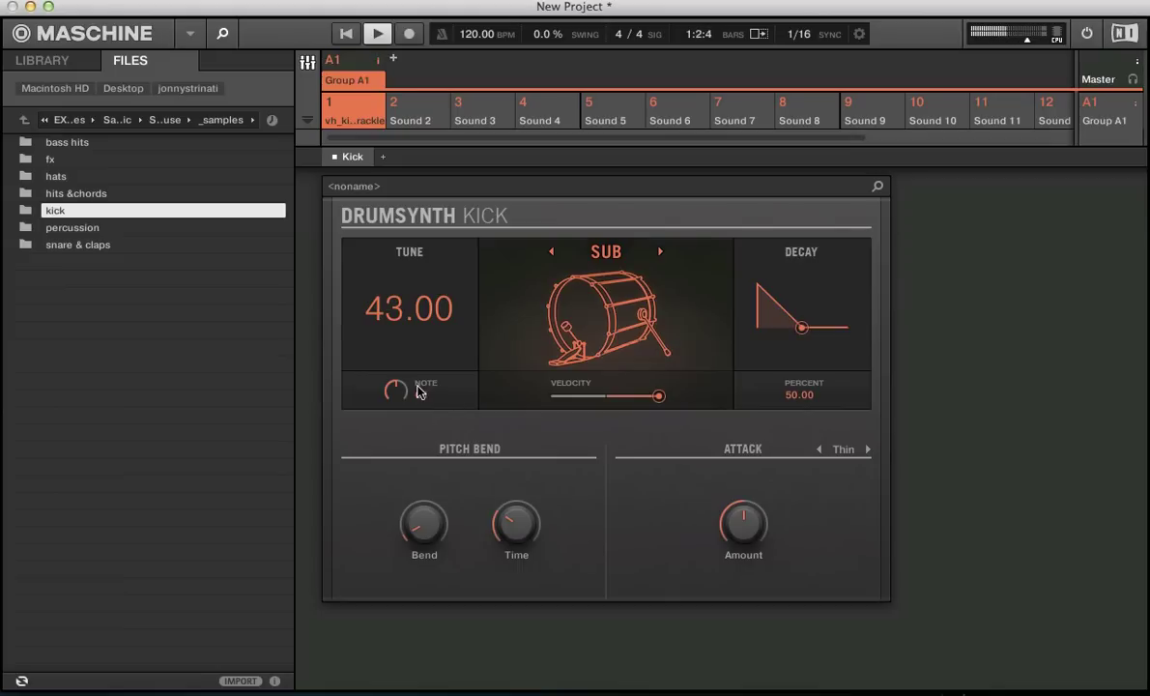
drag(394, 392, 397, 399)
scroll(397, 400, up, 20)
scroll(397, 399, down, 10)
scroll(397, 394, down, 6)
scroll(396, 394, up, 6)
scroll(398, 329, up, 4)
scroll(396, 327, down, 1)
scroll(396, 320, down, 4)
scroll(396, 320, up, 5)
scroll(396, 319, up, 8)
scroll(396, 320, up, 3)
scroll(397, 320, down, 5)
scroll(396, 320, up, 6)
scroll(396, 320, down, 5)
scroll(396, 320, down, 1)
scroll(397, 319, up, 5)
scroll(396, 320, down, 2)
scroll(396, 320, down, 1)
scroll(393, 390, down, 3)
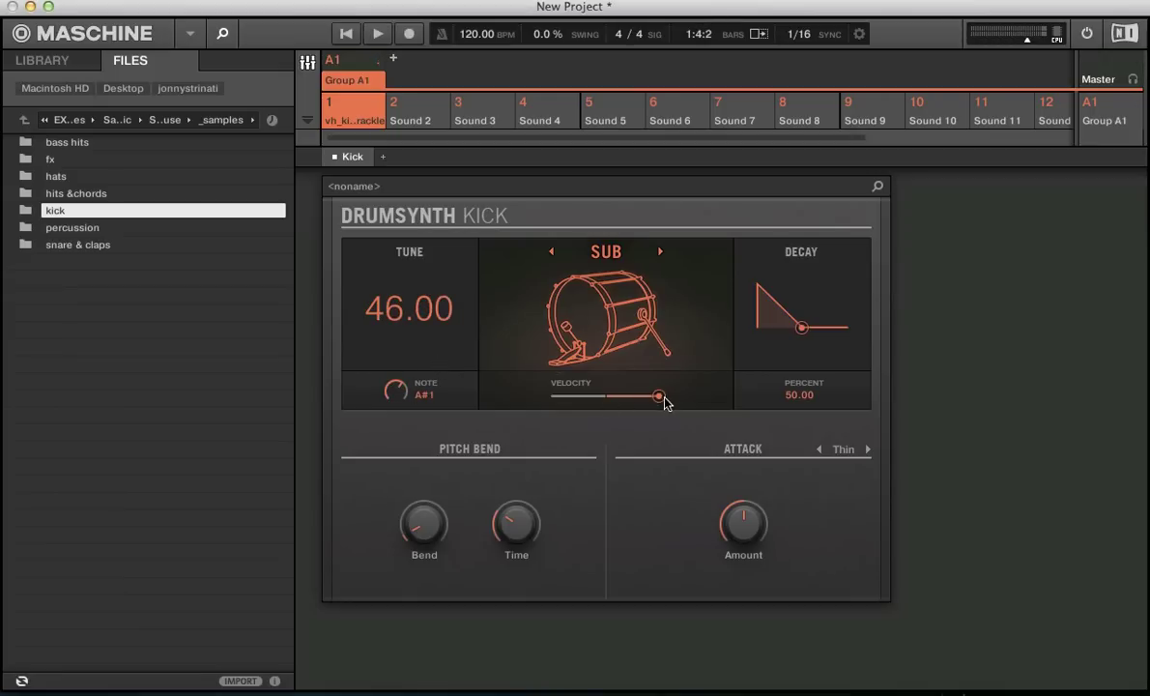
Shorten the Sub kick's decay to 42.74 percent and raise its pitch bend Time slightly.
mouse_move(803, 329)
mouse_down()
mouse_move(849, 334)
mouse_move(780, 340)
mouse_move(799, 336)
mouse_up()
drag(724, 505, 702, 475)
mouse_move(516, 522)
mouse_down()
mouse_move(483, 480)
mouse_move(522, 523)
mouse_up()
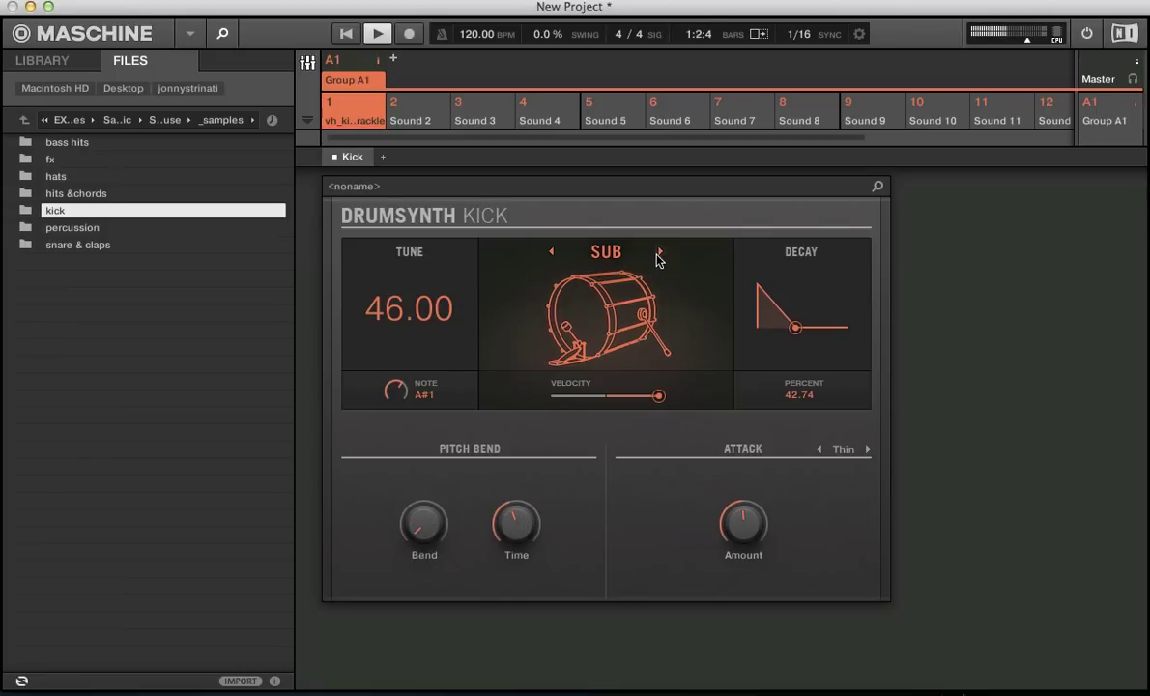
Switch the kick engine through Tronic to Dusty, raise its Noise slightly and set the decay to 48.72 percent.
click(661, 253)
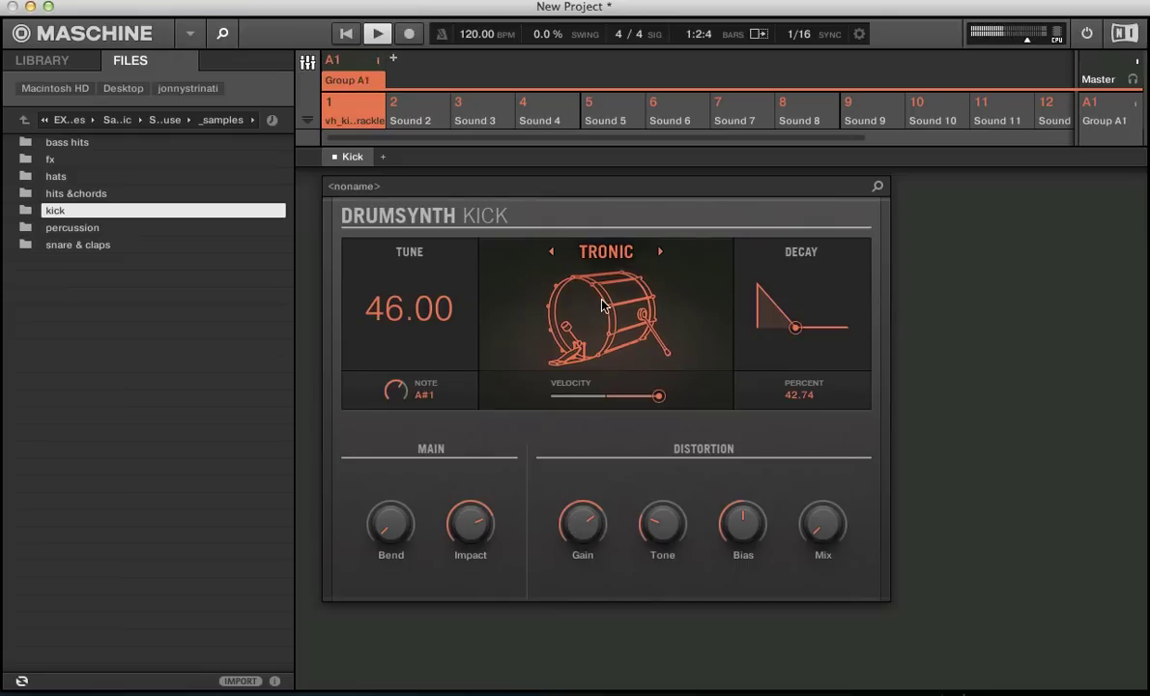
click(658, 252)
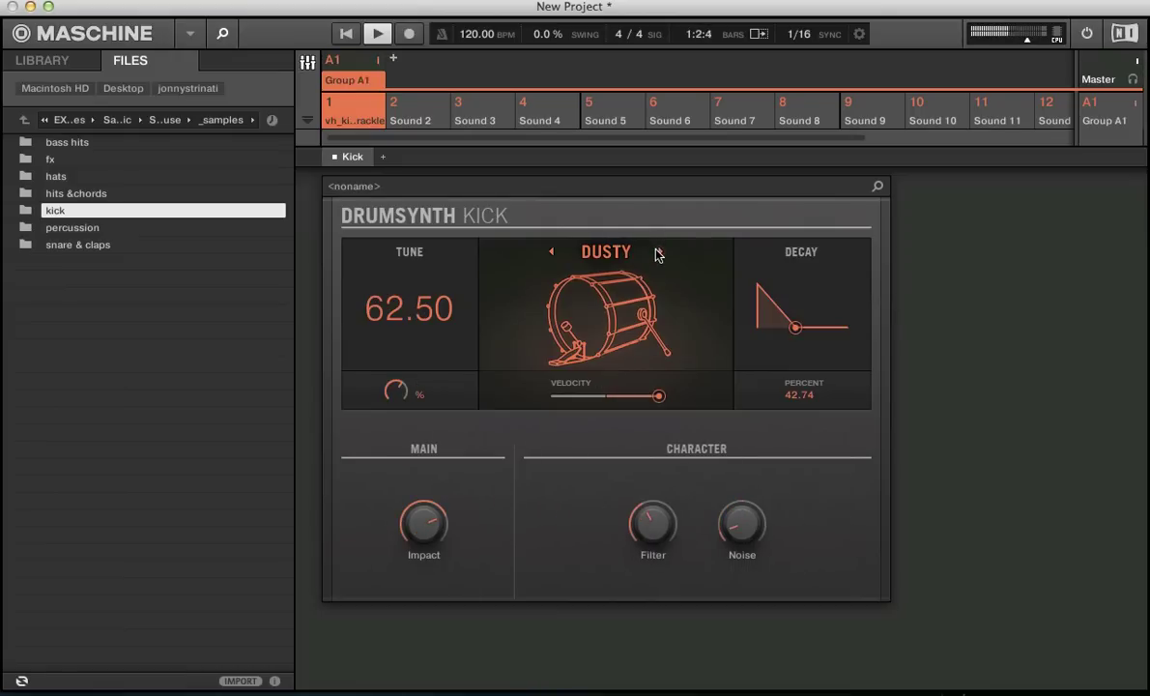
drag(744, 524, 744, 551)
drag(794, 326, 801, 328)
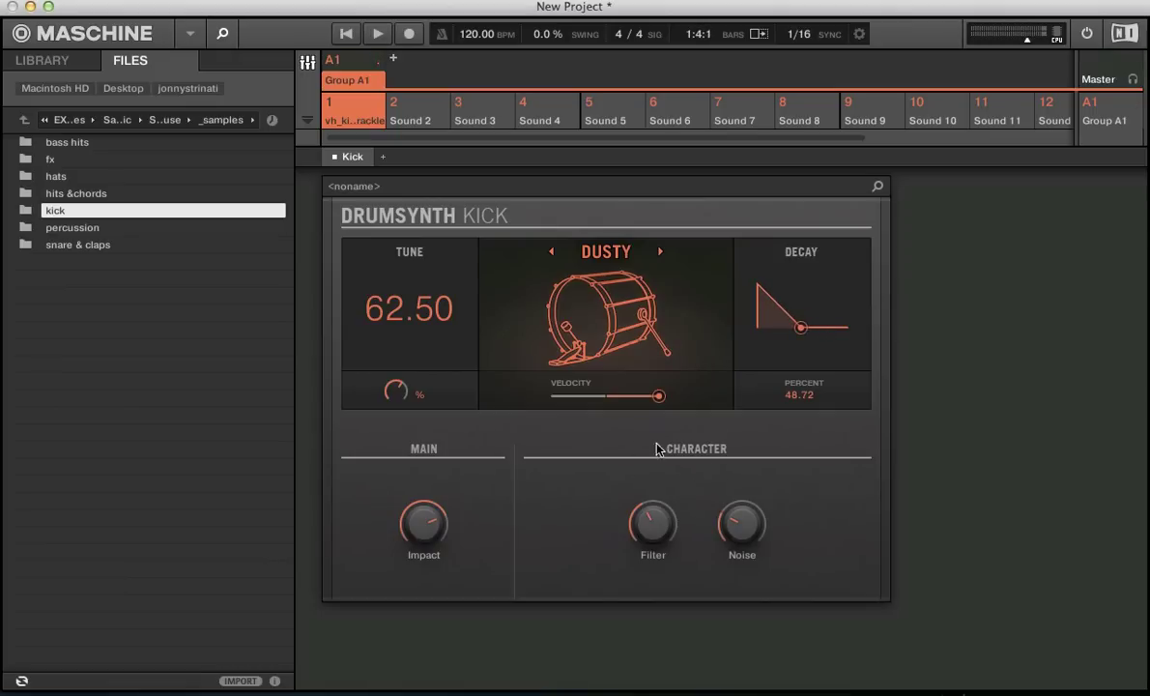
Audition the Rasper, Snappy, Bold, Maple and Push kick engines, ending with Snappy.
click(659, 252)
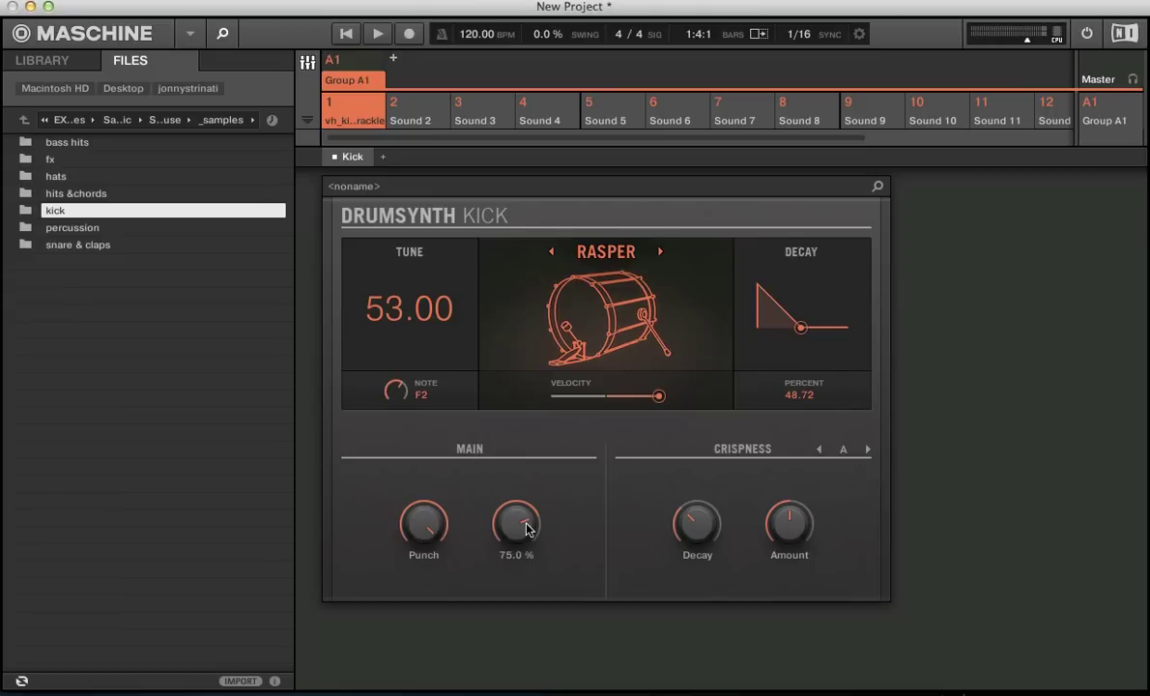
key(space)
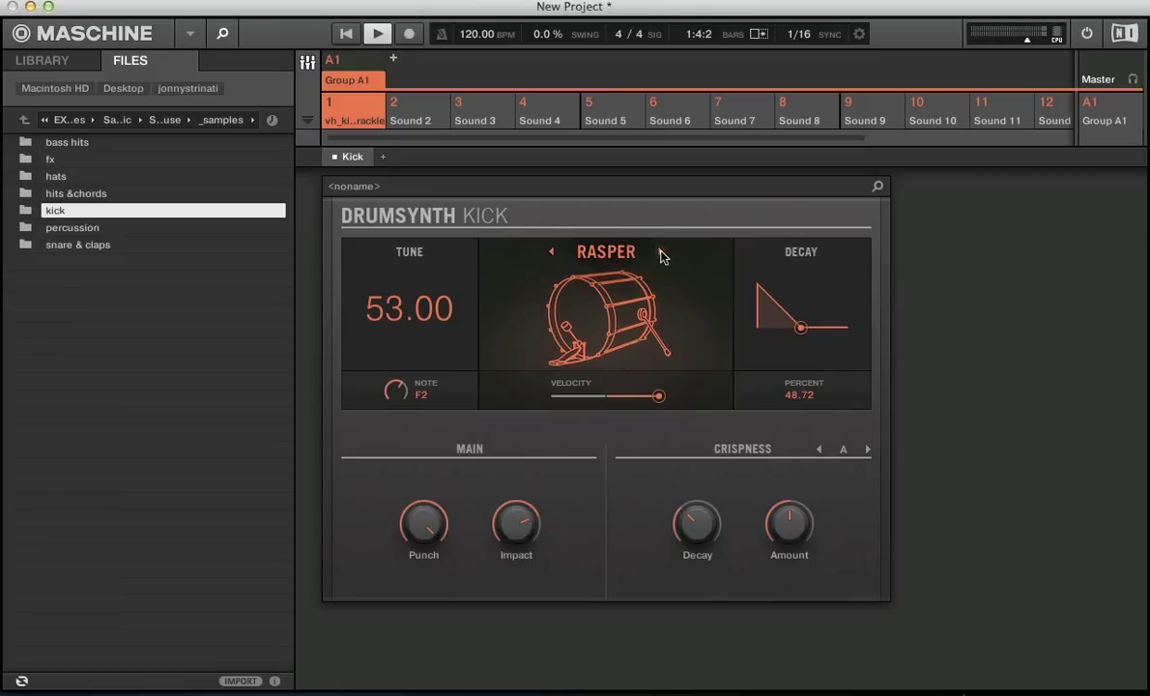
click(661, 253)
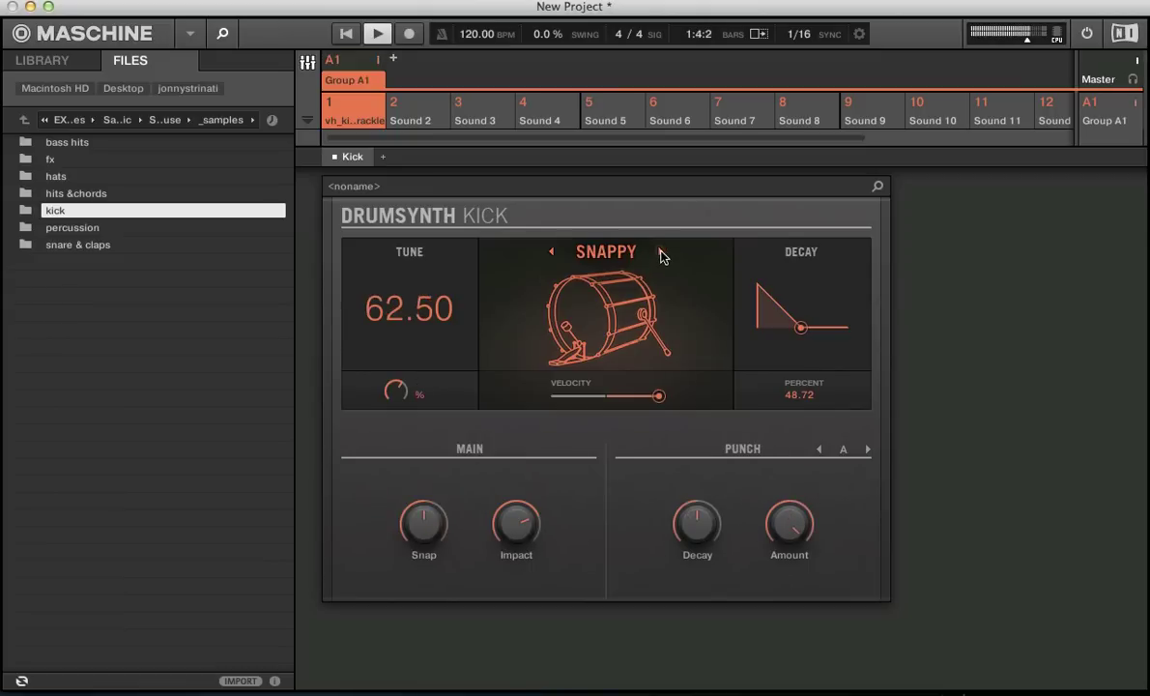
click(661, 253)
click(661, 254)
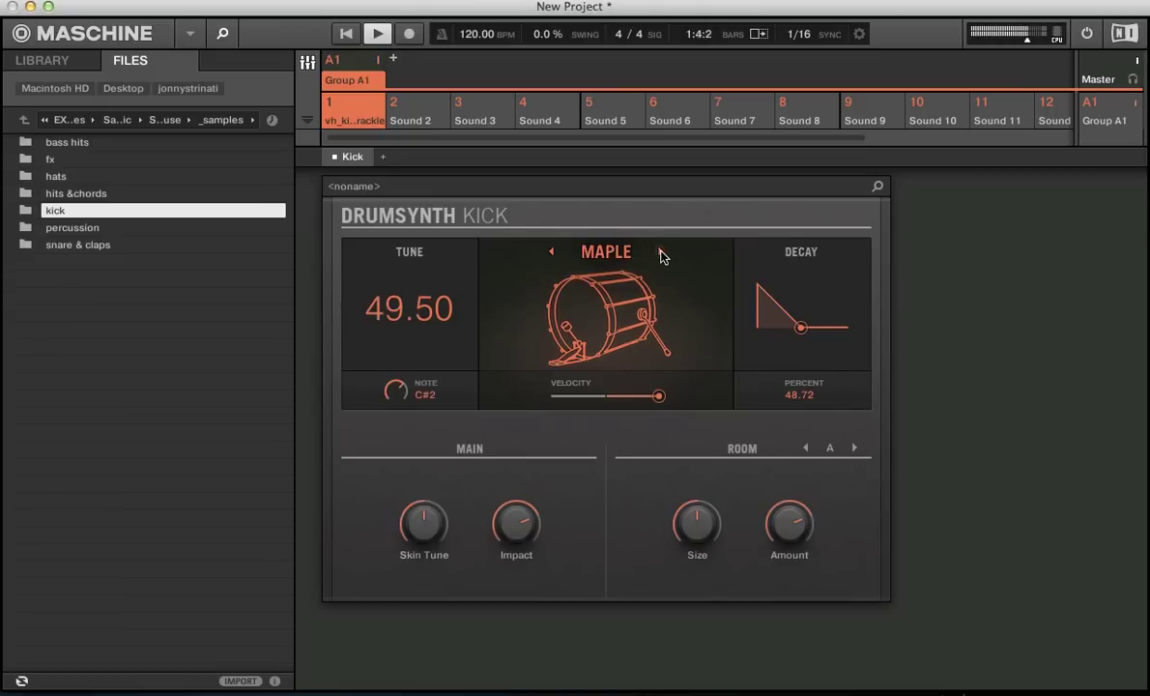
click(661, 253)
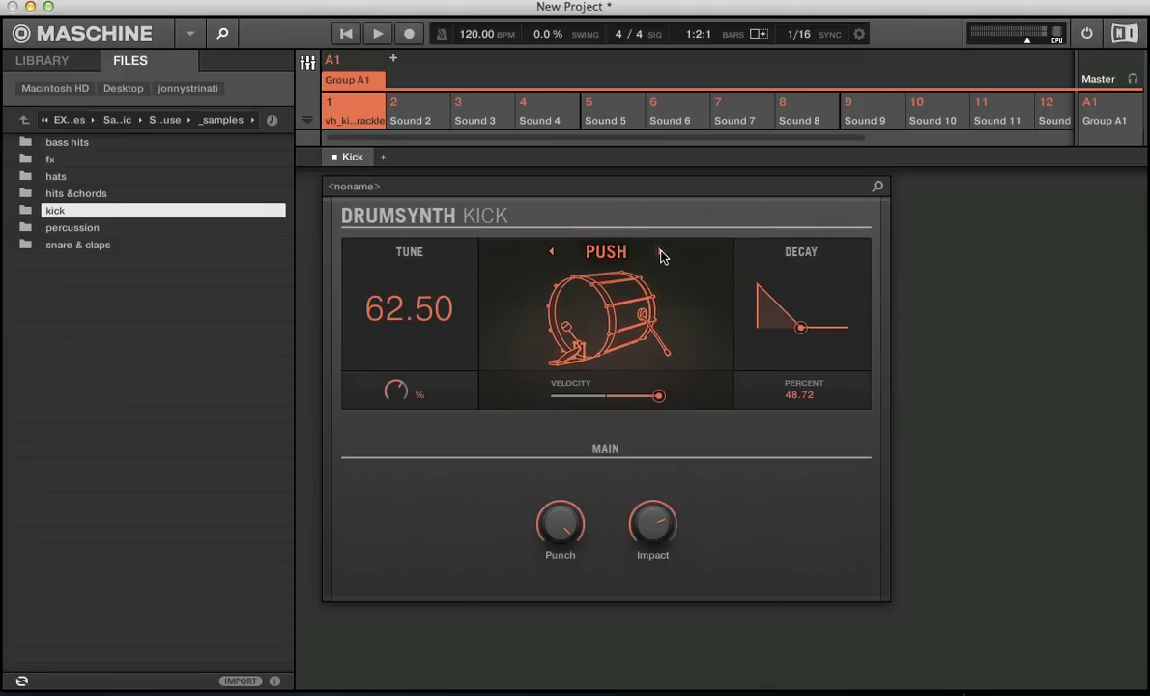
click(553, 253)
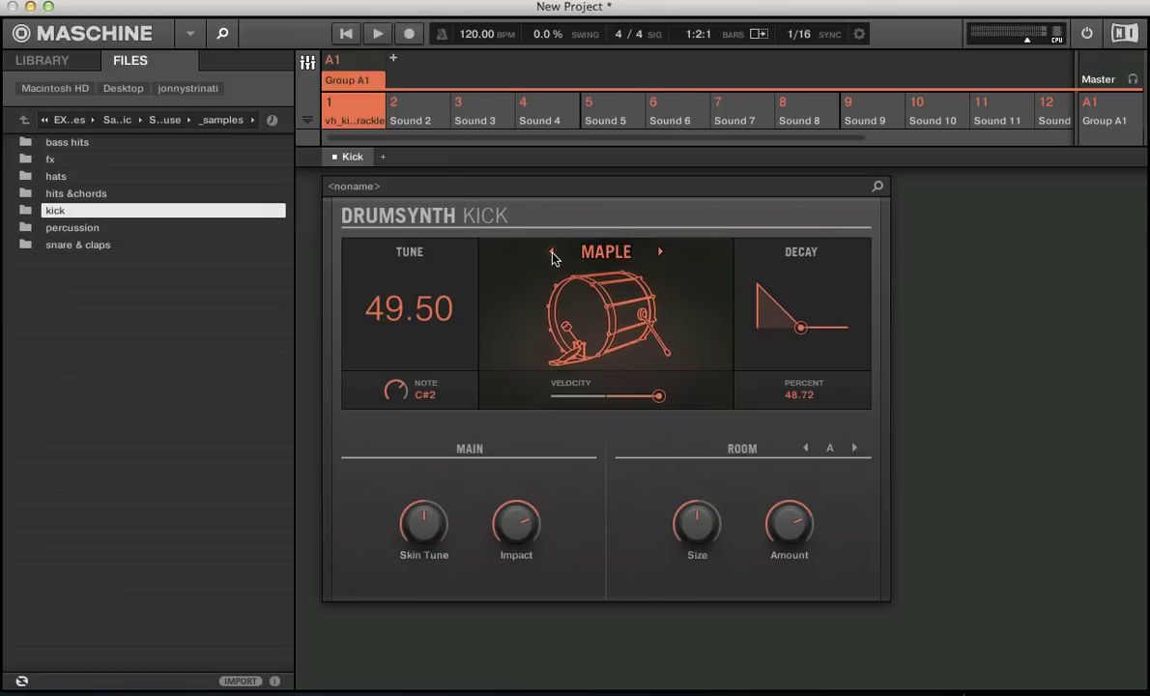
click(552, 253)
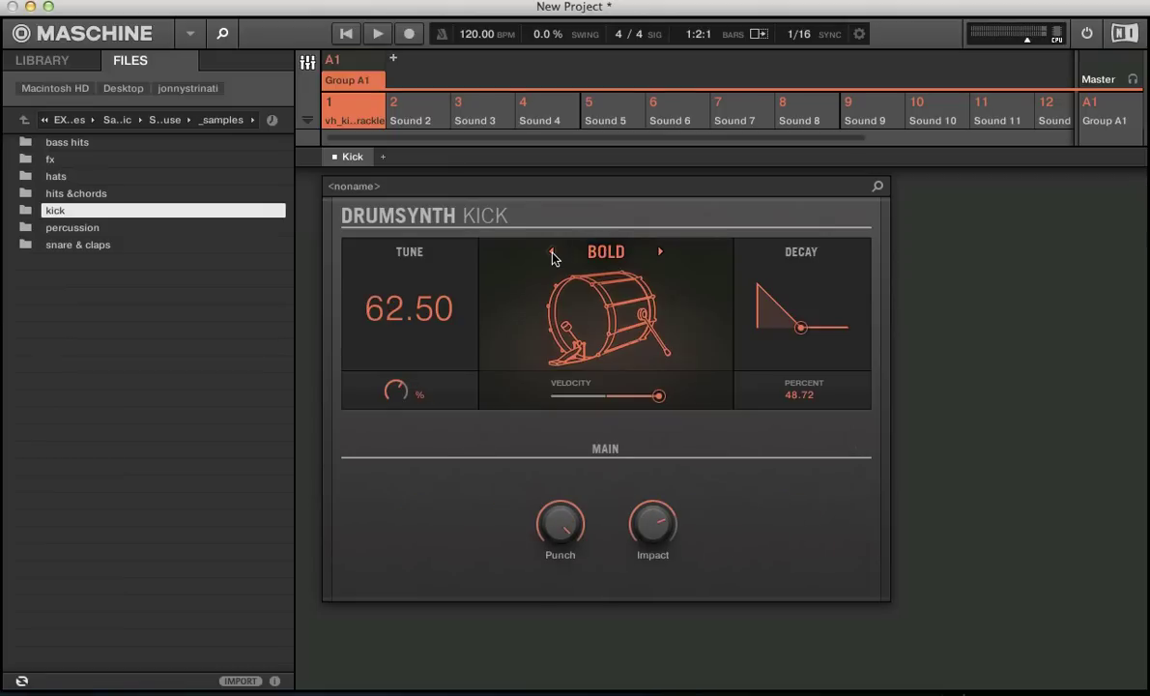
click(552, 252)
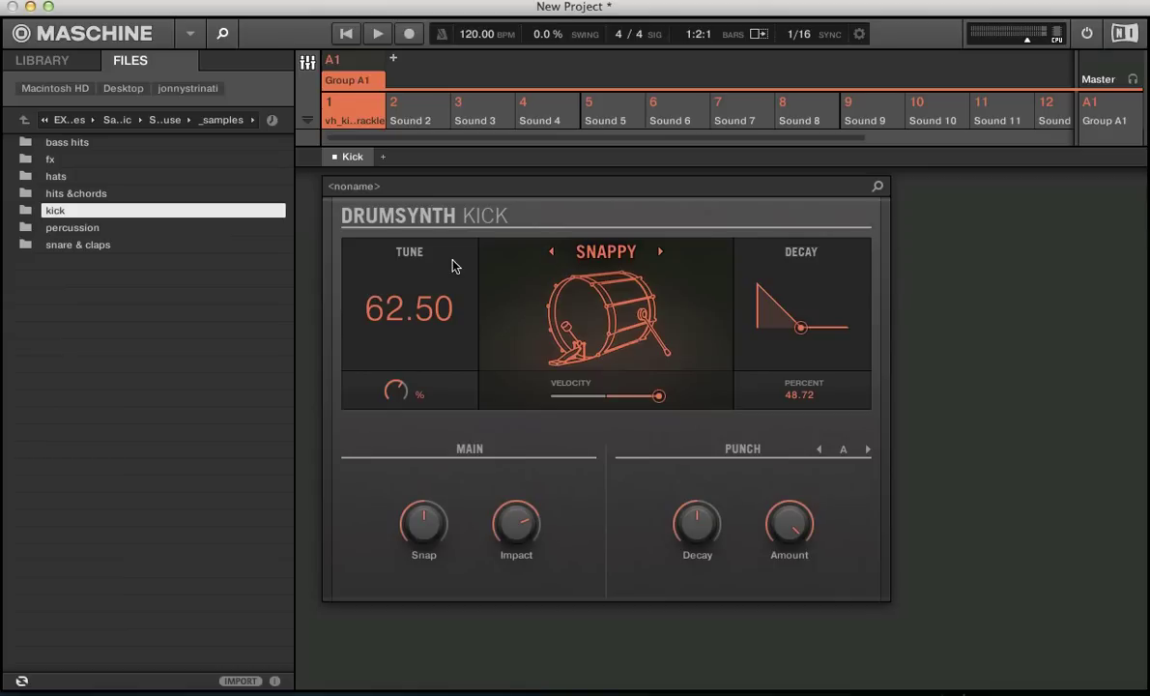
Replace the Kick on Sound 1 with the Drumsynth Snare and show its full interface.
key(Tab)
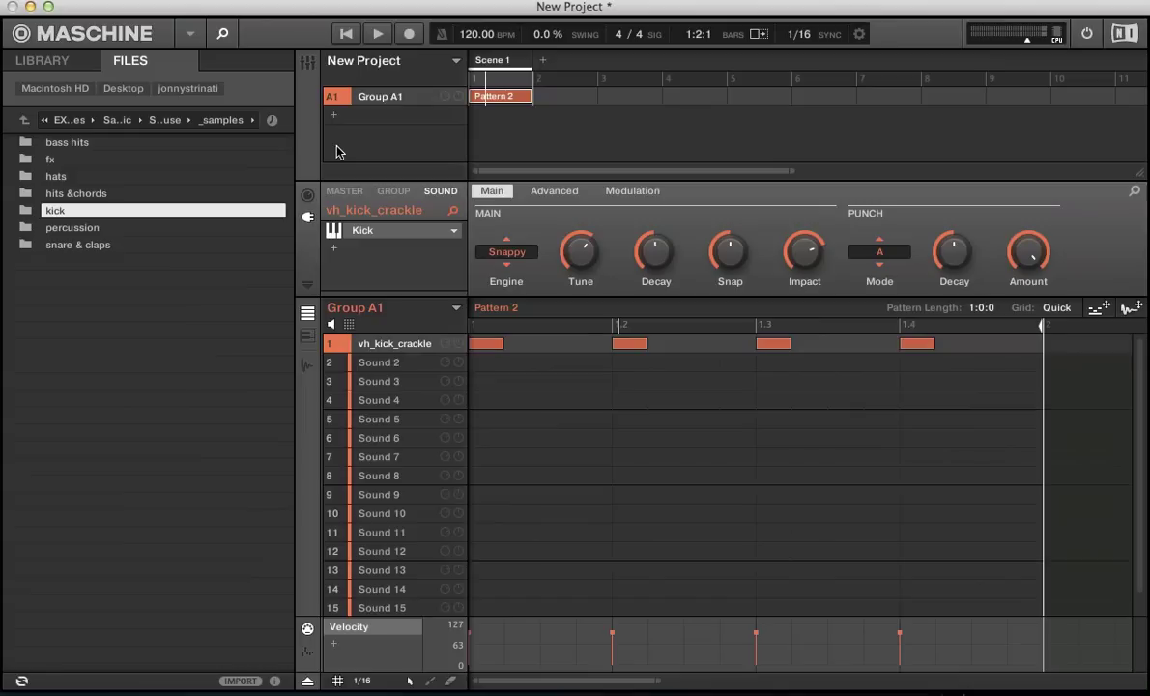
click(452, 235)
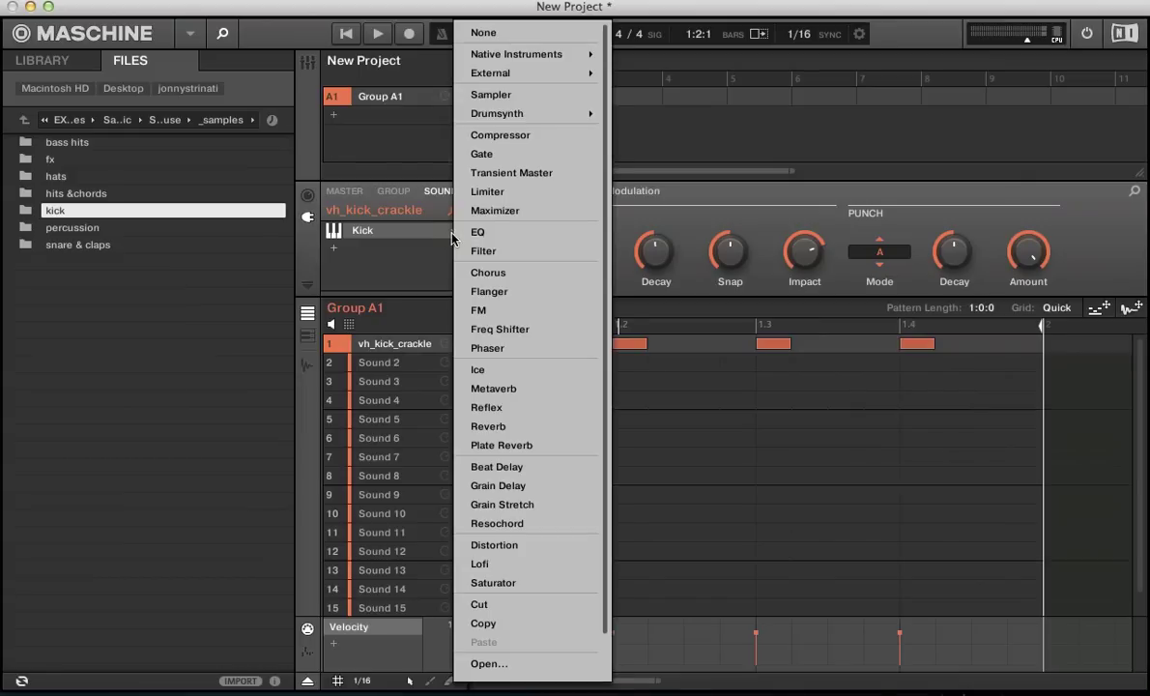
mouse_move(493, 113)
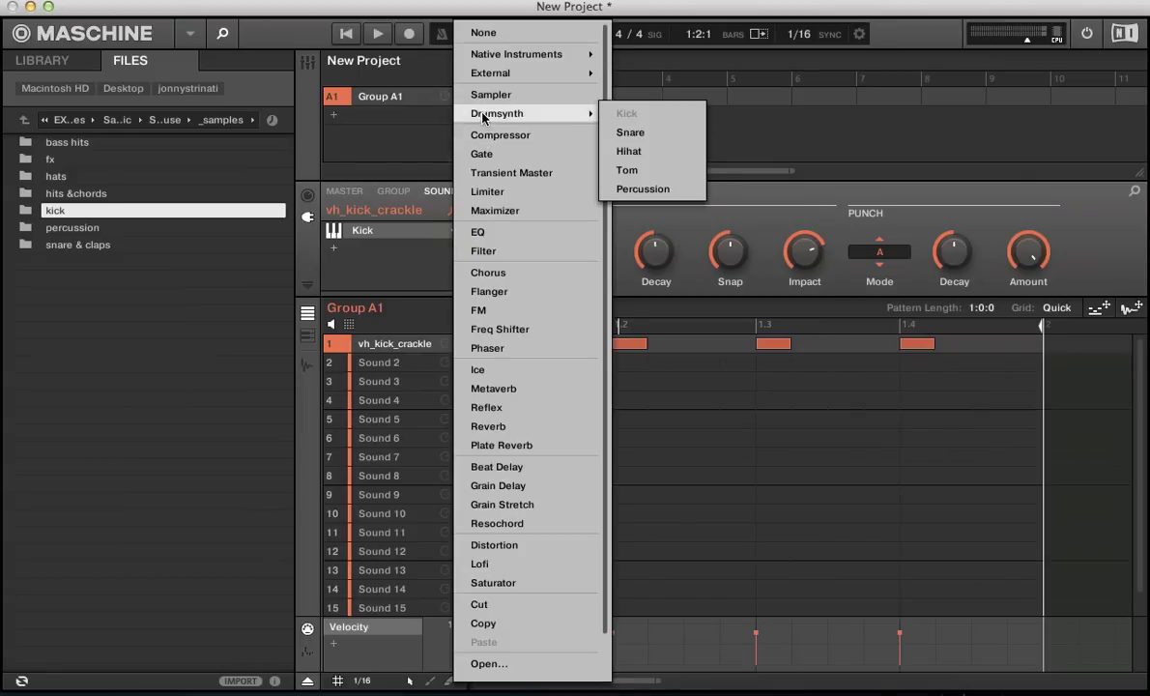
click(620, 138)
key(Tab)
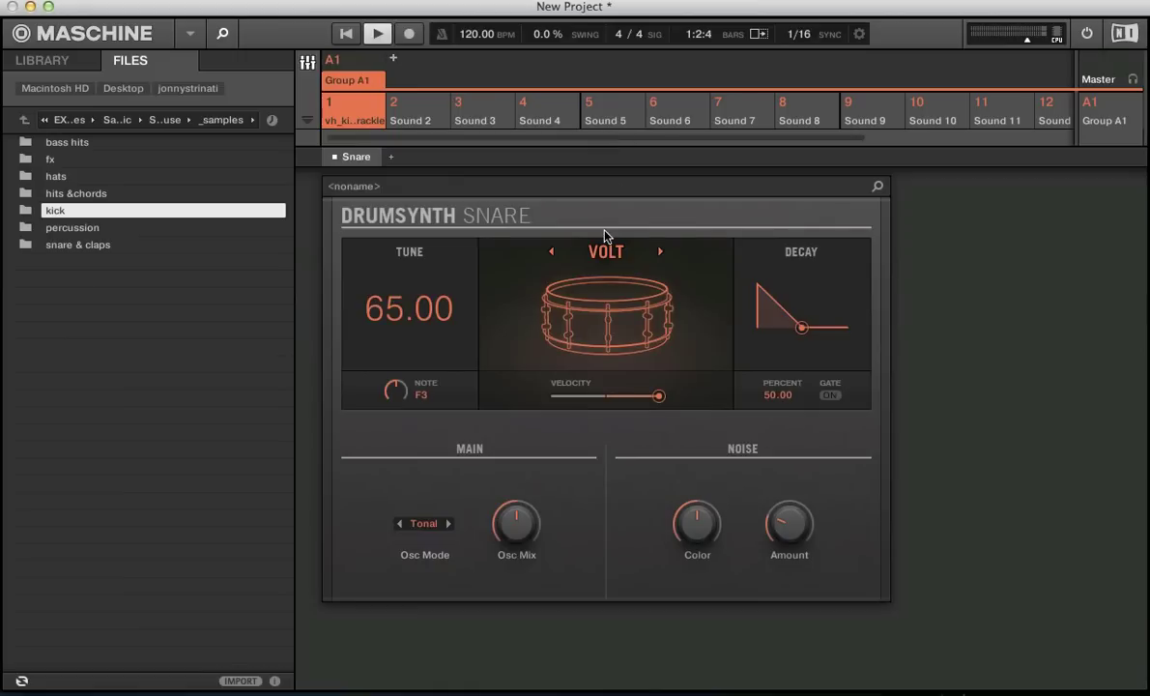
Audition the snare engines from Volt through Bit, Airy and Chrome, ending with Clap.
click(661, 252)
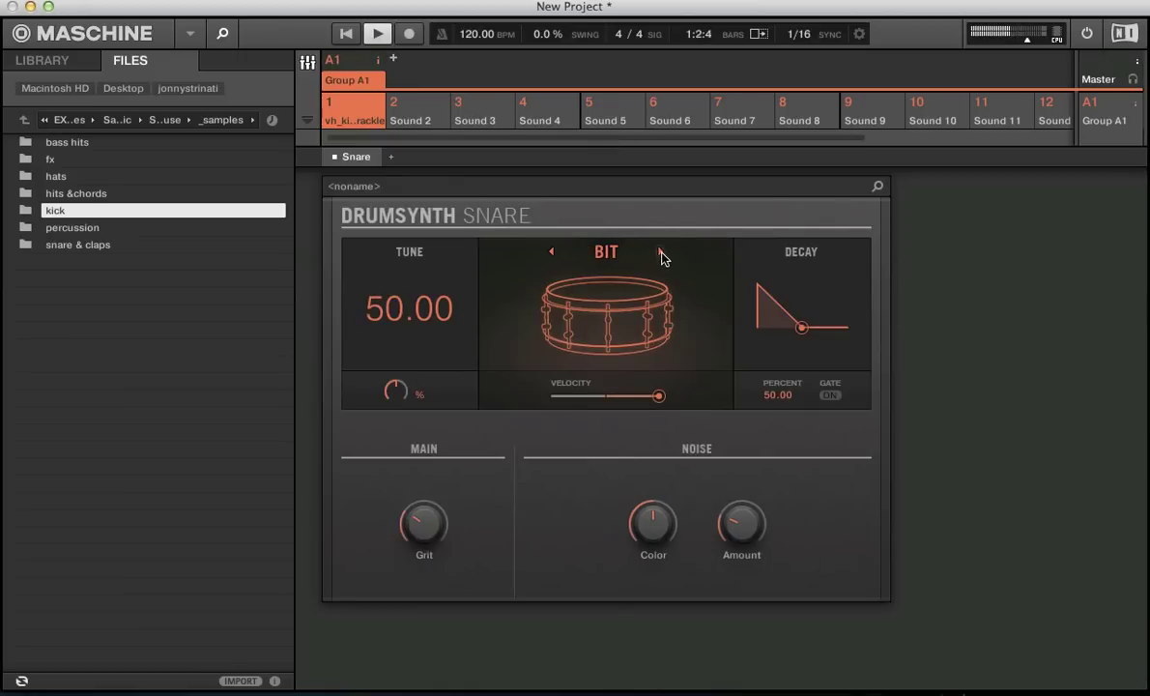
click(661, 252)
click(661, 252)
click(661, 252)
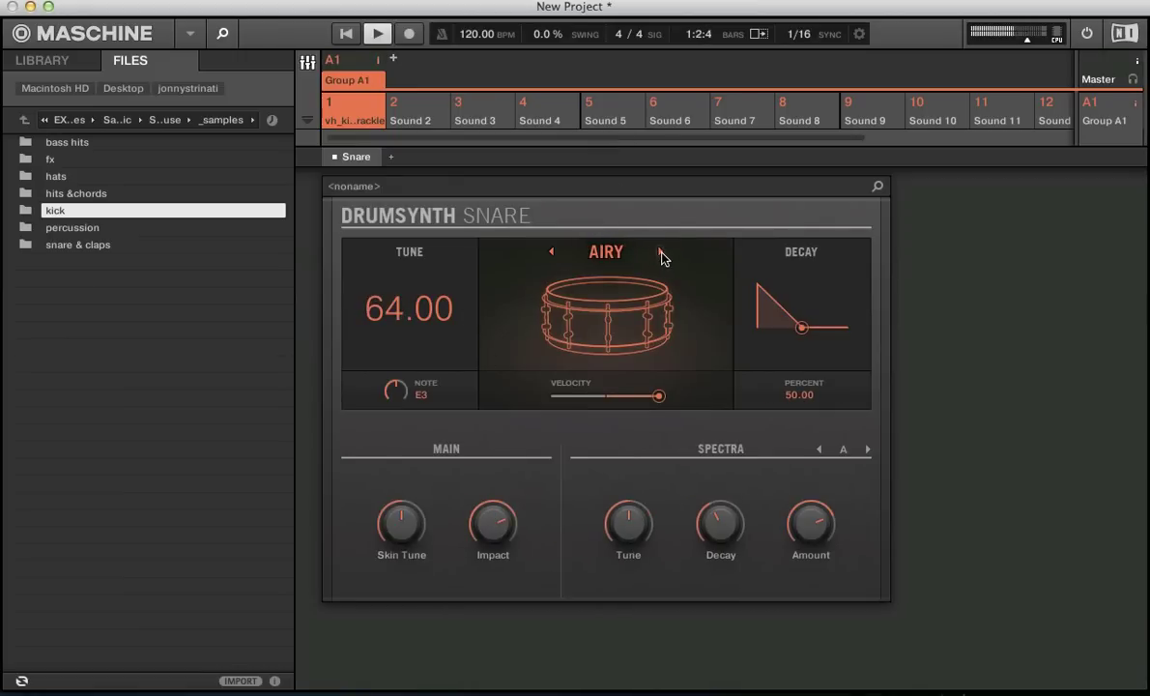
click(661, 253)
click(661, 253)
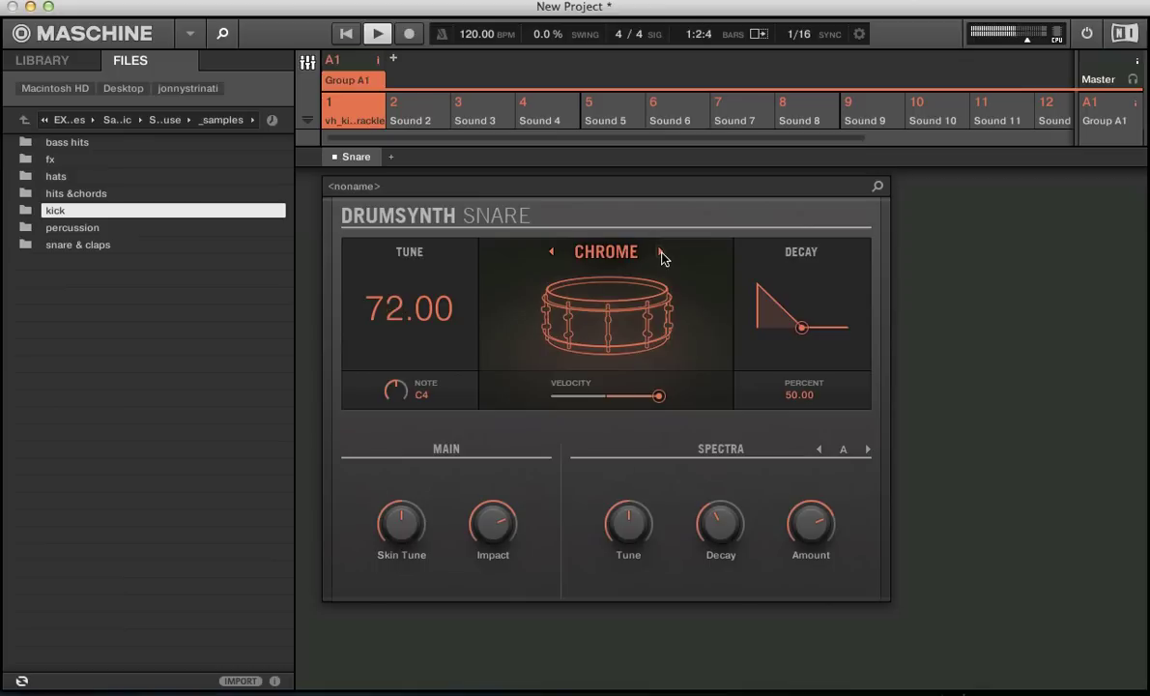
click(661, 252)
click(661, 252)
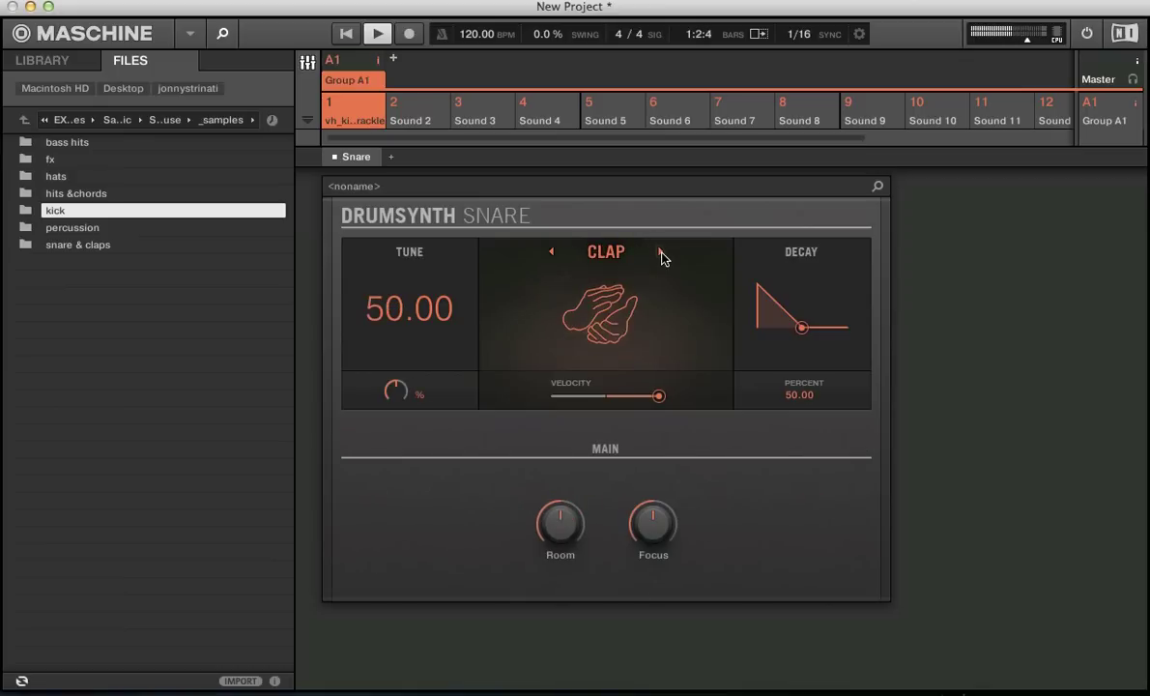
Set the Clap's decay to 43.59 percent and its tune to 43.00 percent.
mouse_move(804, 328)
mouse_down()
mouse_move(831, 336)
mouse_move(773, 343)
mouse_move(810, 353)
mouse_move(796, 349)
mouse_up()
scroll(392, 398, up, 5)
scroll(393, 398, up, 4)
scroll(392, 398, down, 10)
drag(658, 398, 691, 404)
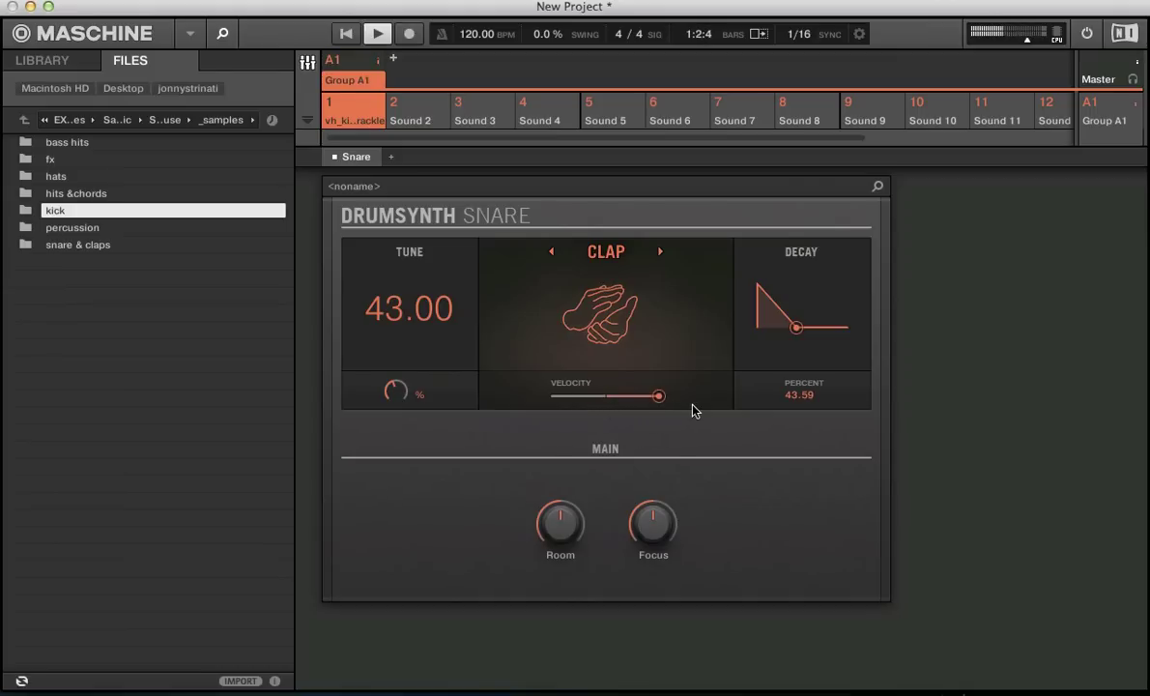
Look up the other Drumsynth plug-ins available for Sound 1 in the arranger, and return to the mixer.
click(307, 62)
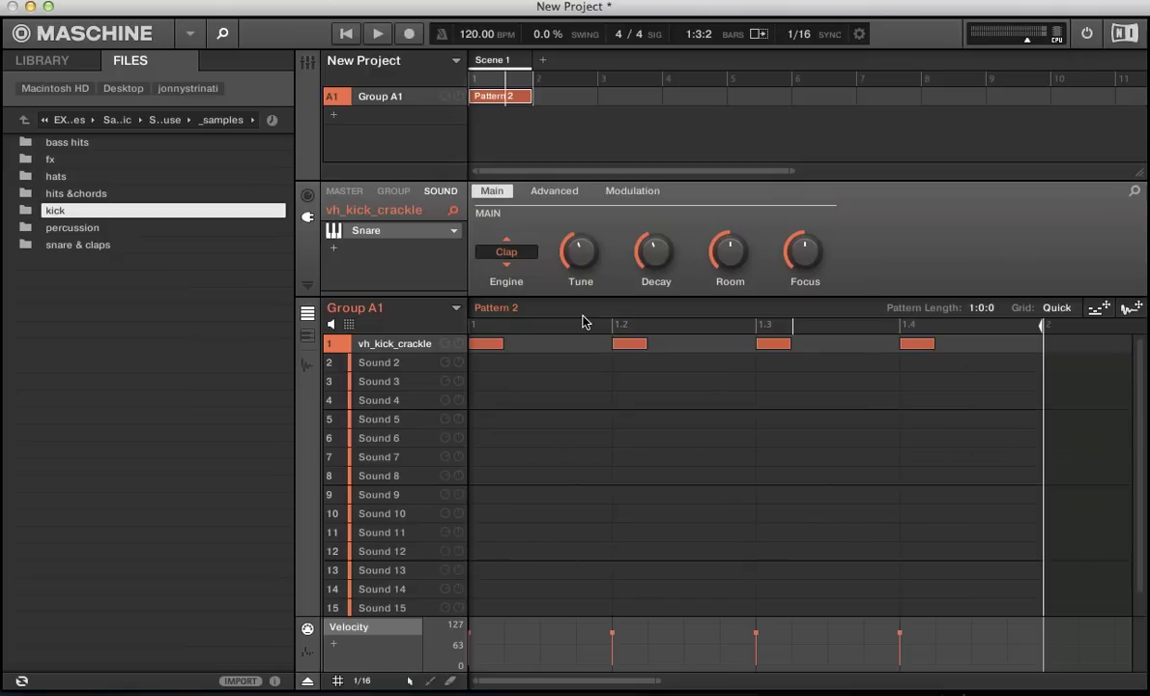
click(421, 227)
mouse_move(515, 122)
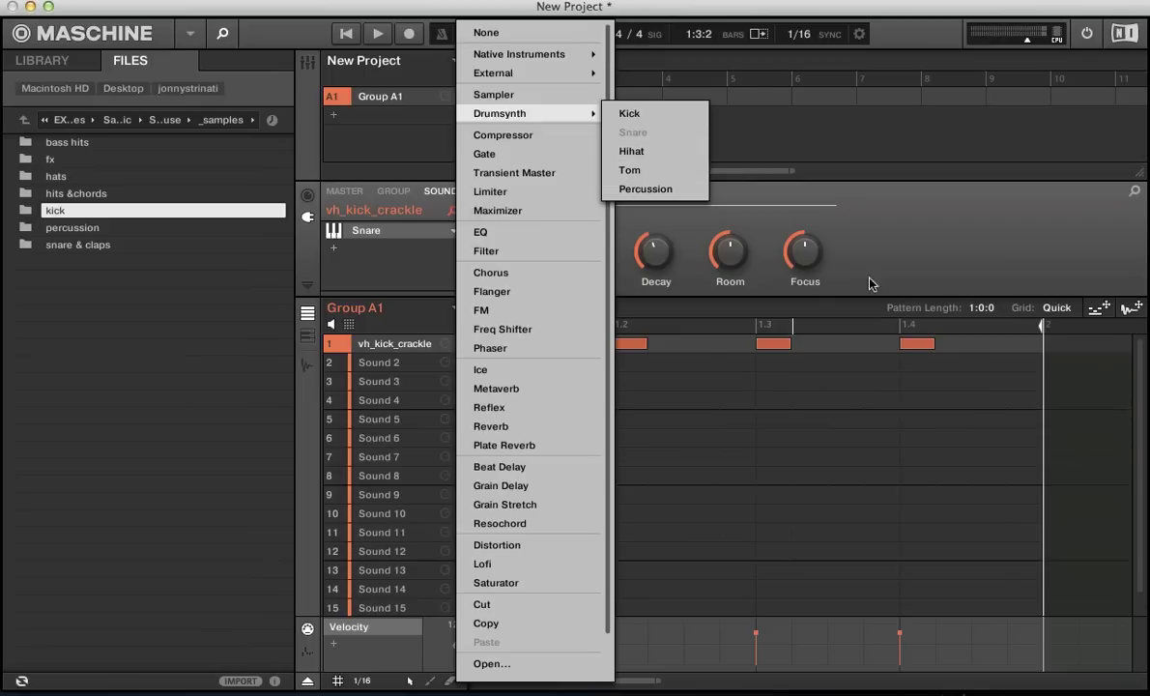
click(921, 254)
key(super+m)
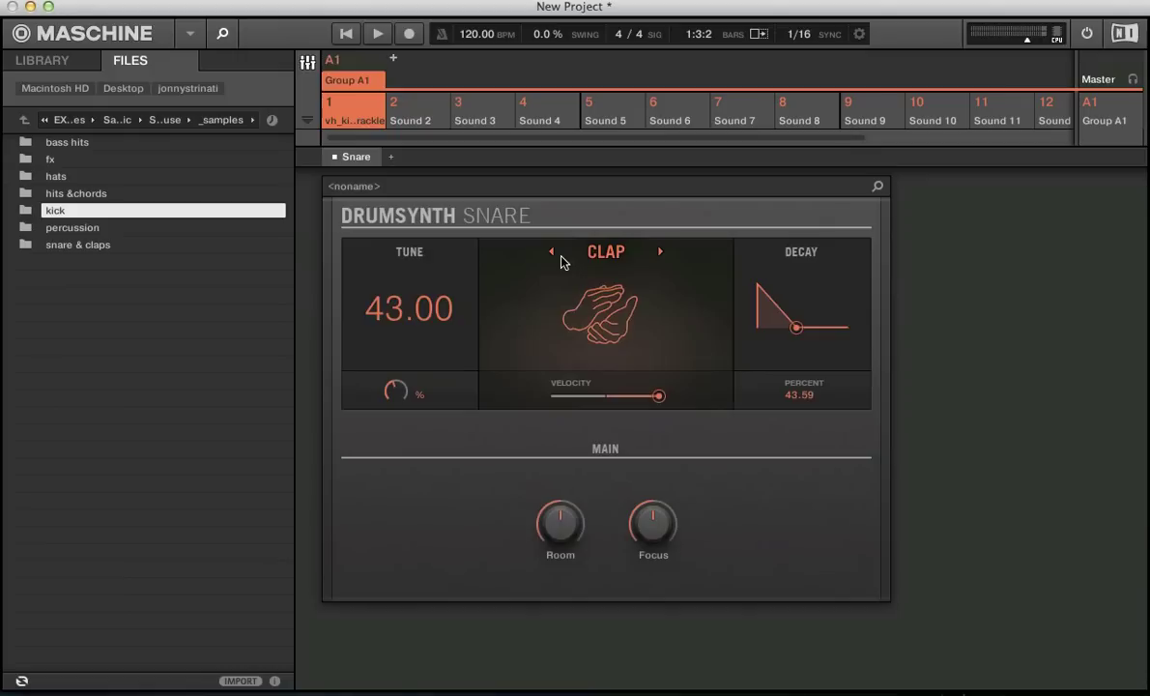
Expand the mixer's channel strips to show the faders, and add Groups B1, C1 and D1.
click(307, 121)
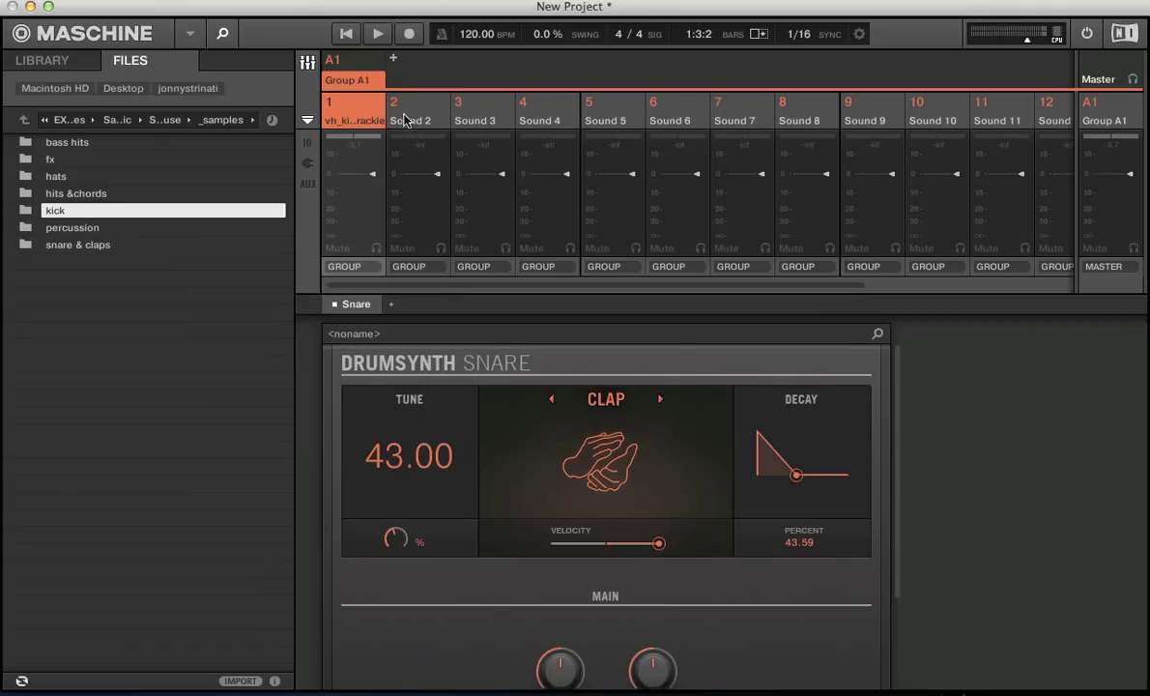
click(392, 58)
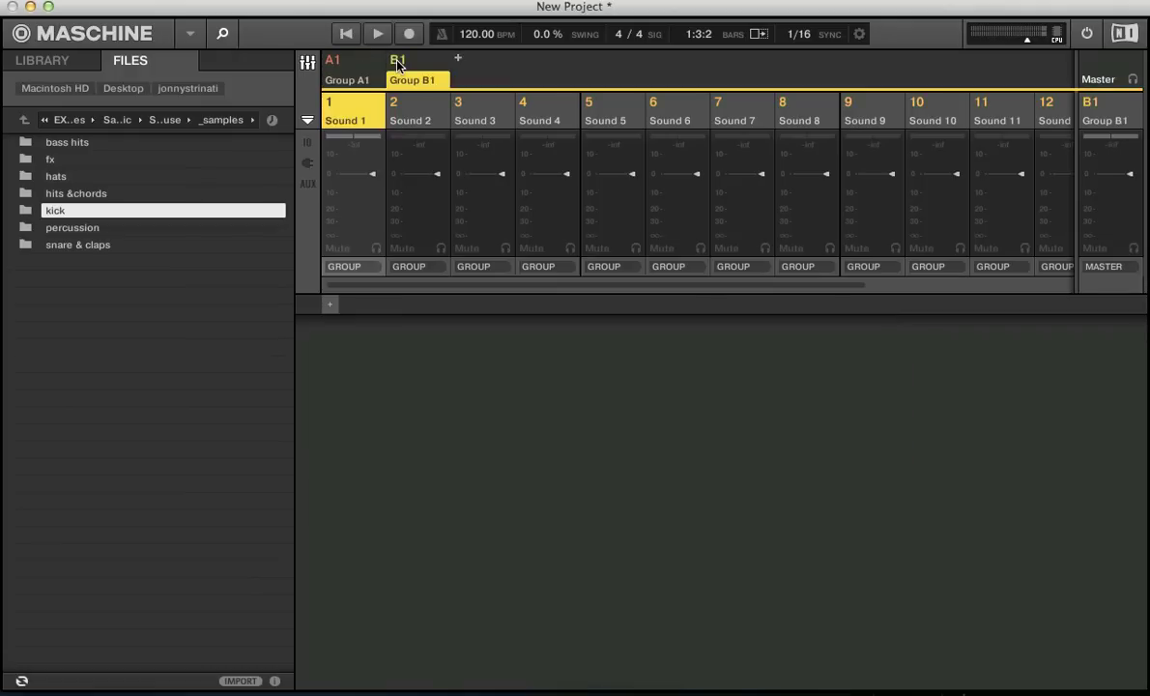
click(458, 59)
click(524, 60)
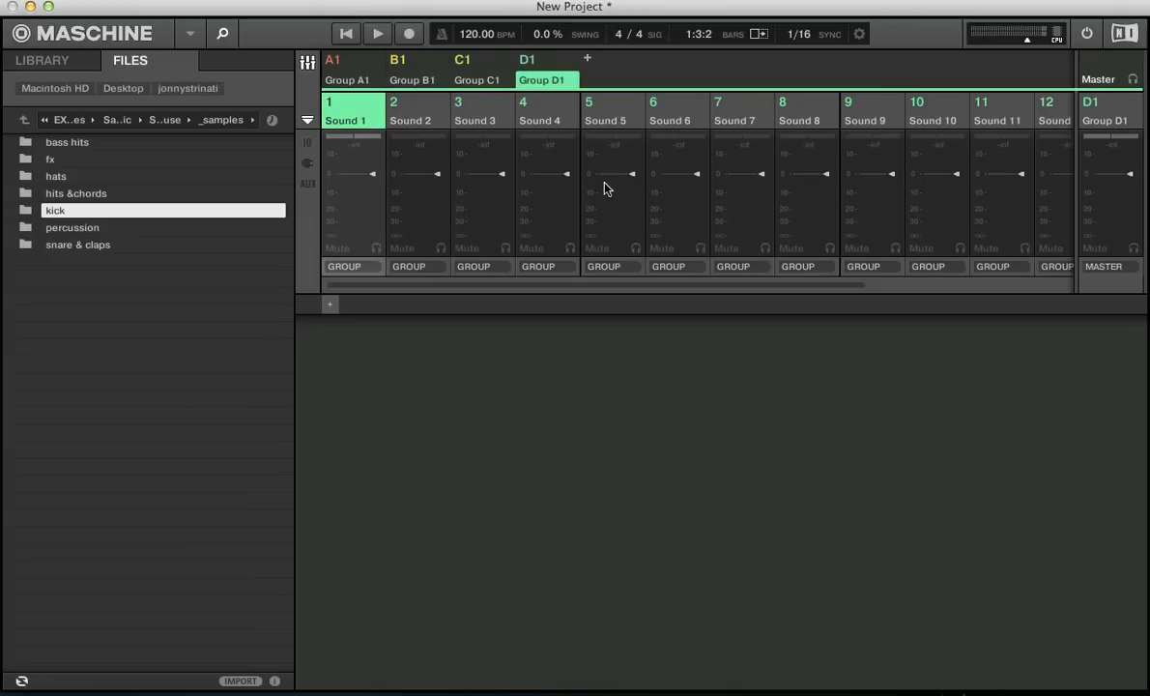
View Groups A1, B1 and D1 in the arranger, and return to the mixer.
key(super+m)
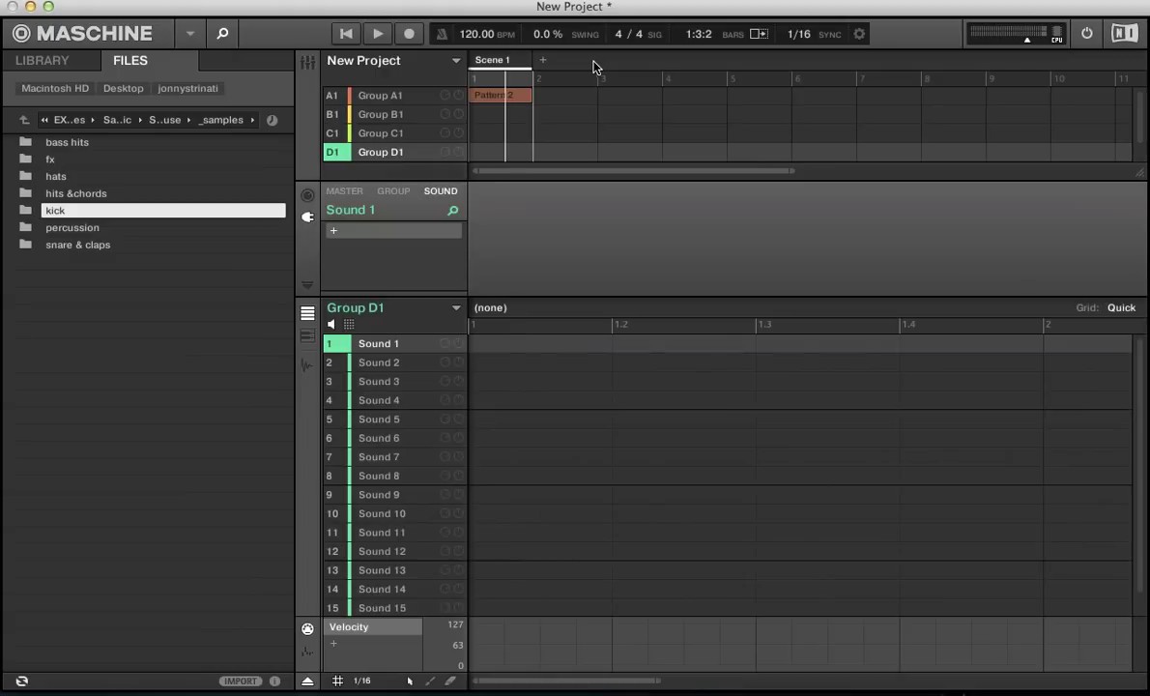
click(386, 97)
click(373, 116)
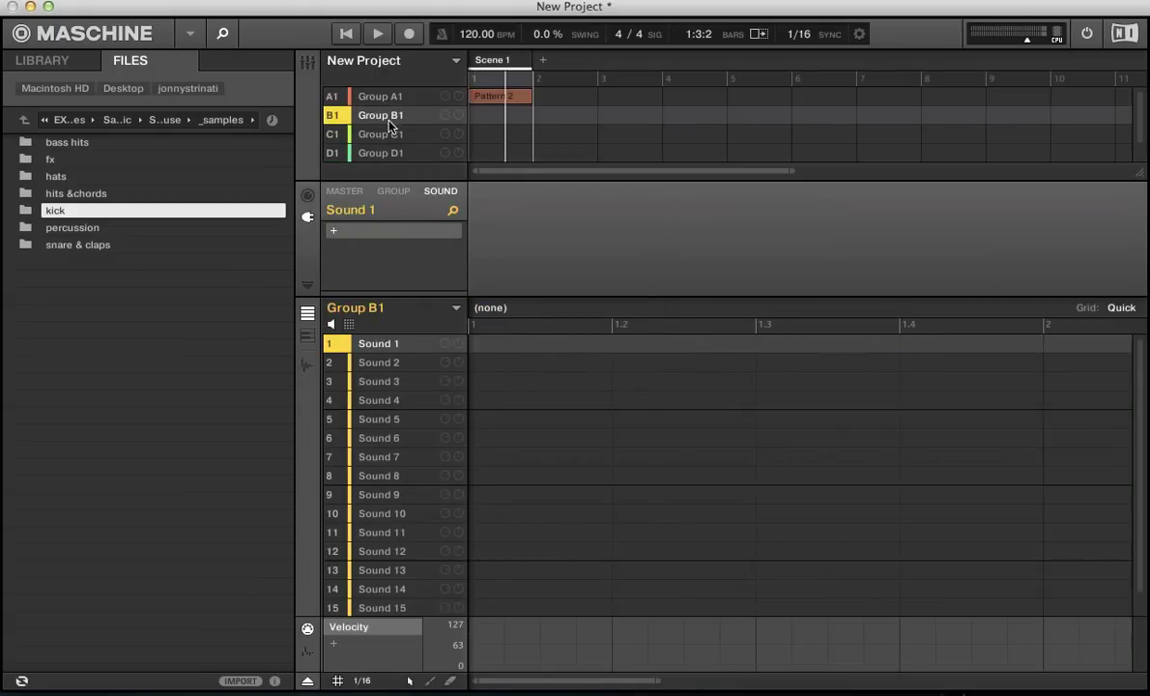
click(396, 153)
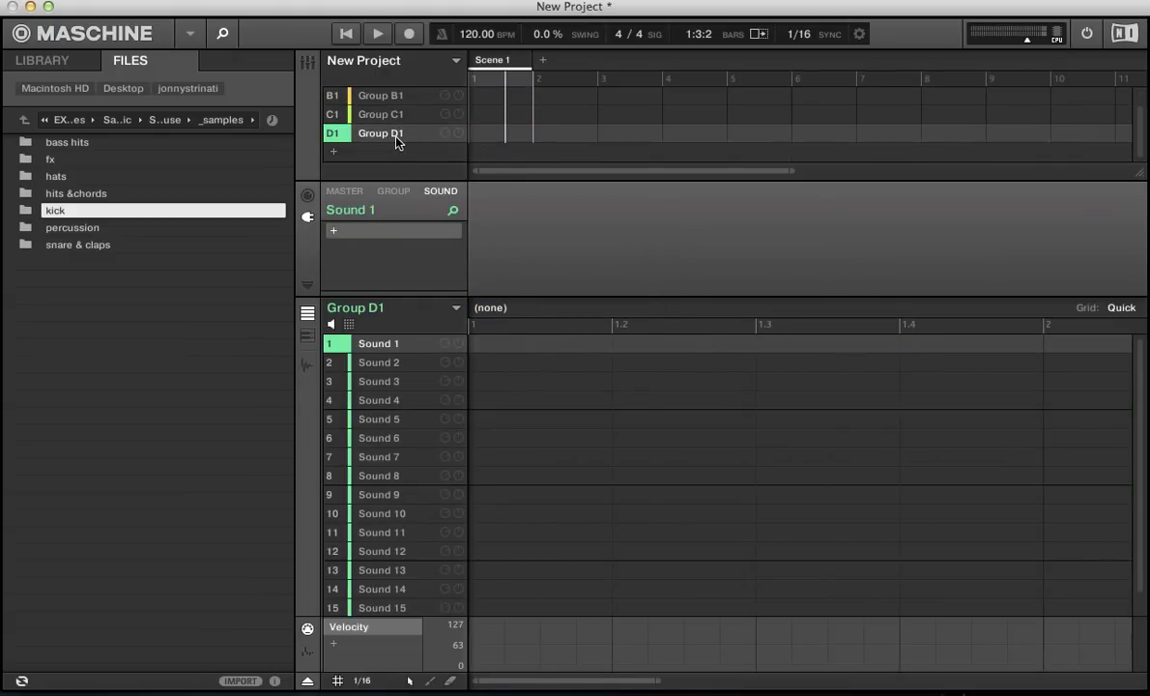
key(super+m)
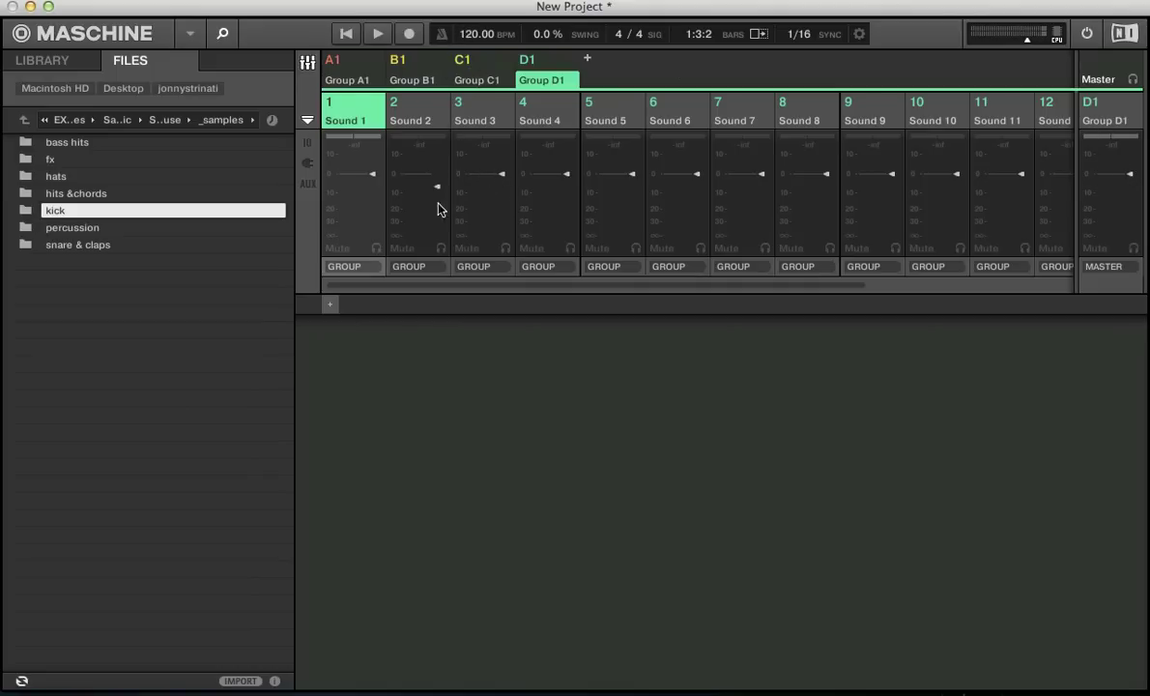
Go through the sound channels of Groups C1, B1 and A1 in the mixer, including Sound 2 of Group A1.
click(461, 62)
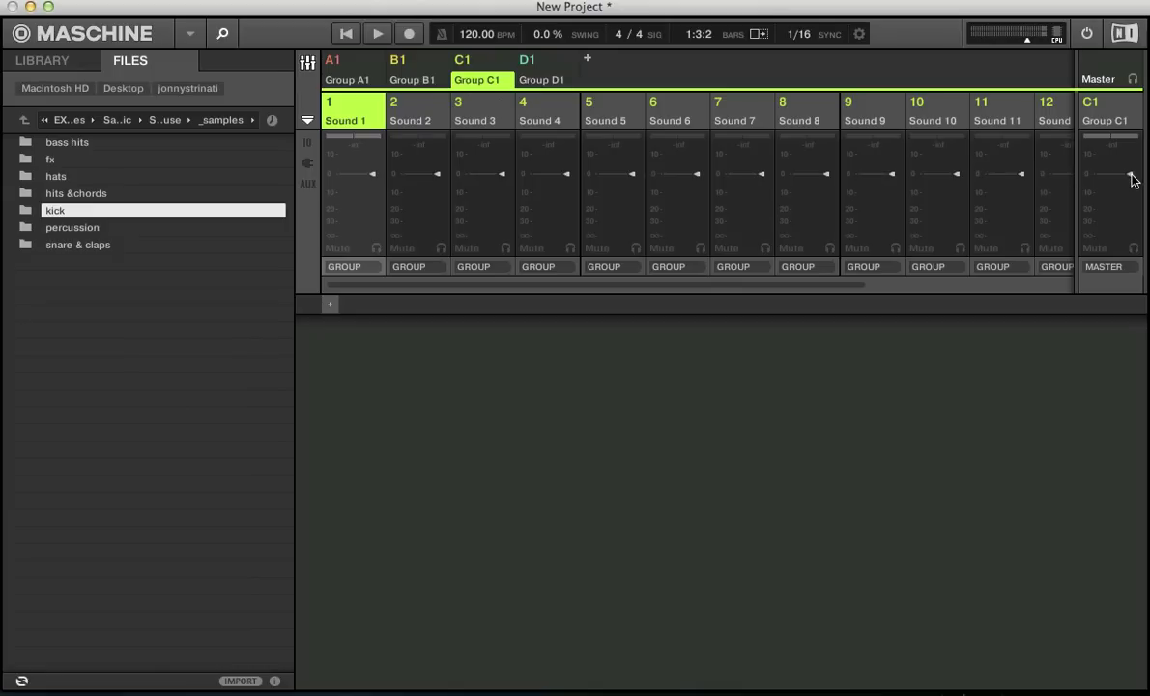
click(398, 68)
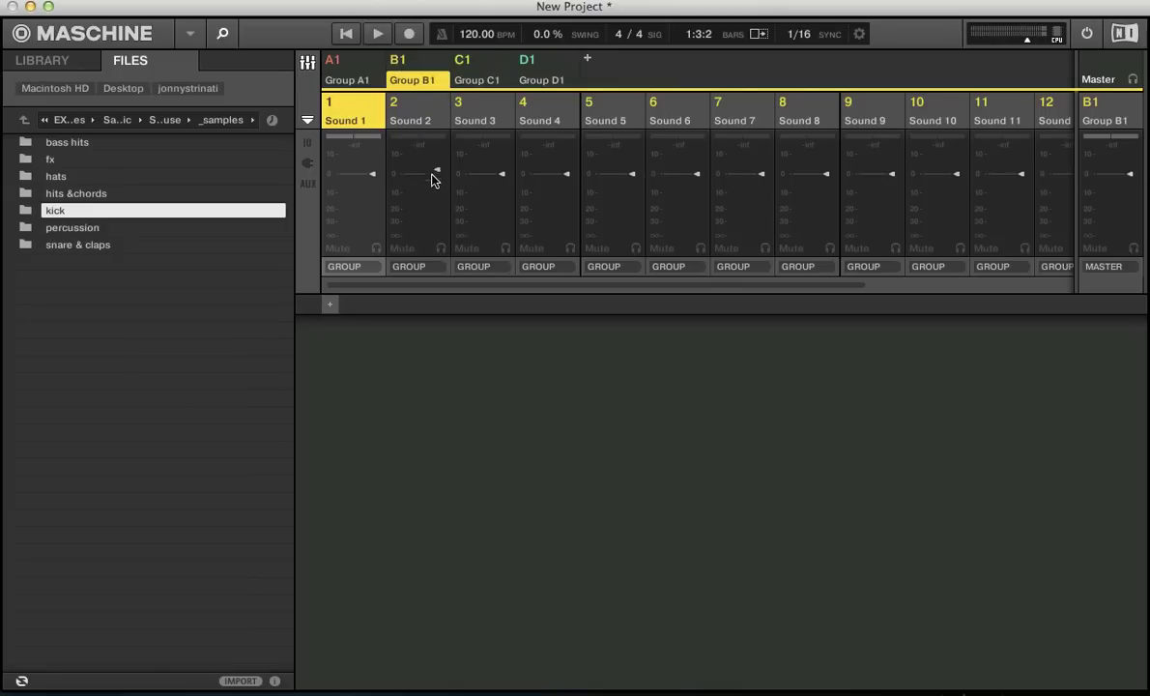
click(328, 68)
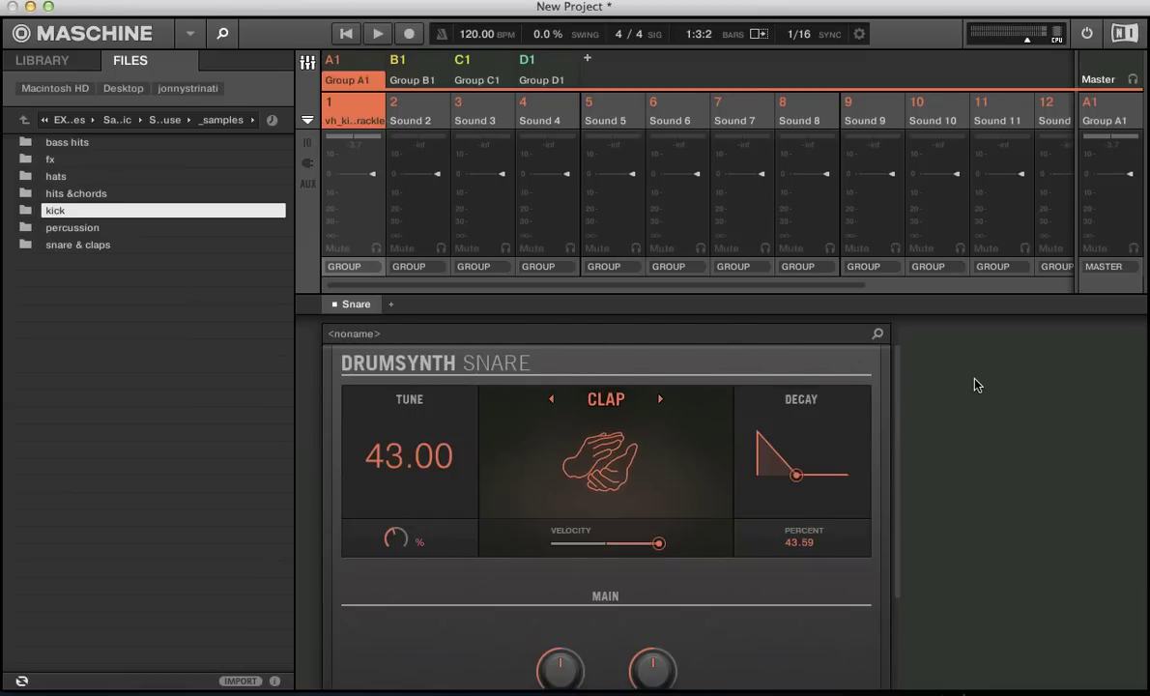
click(411, 111)
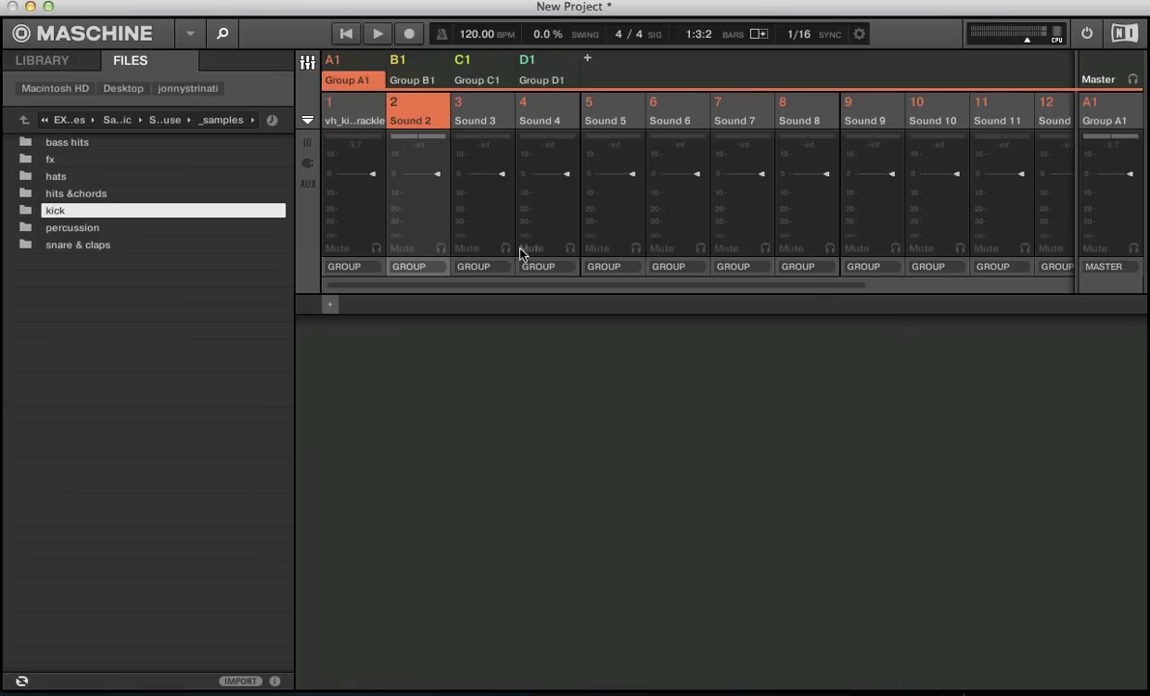
click(413, 64)
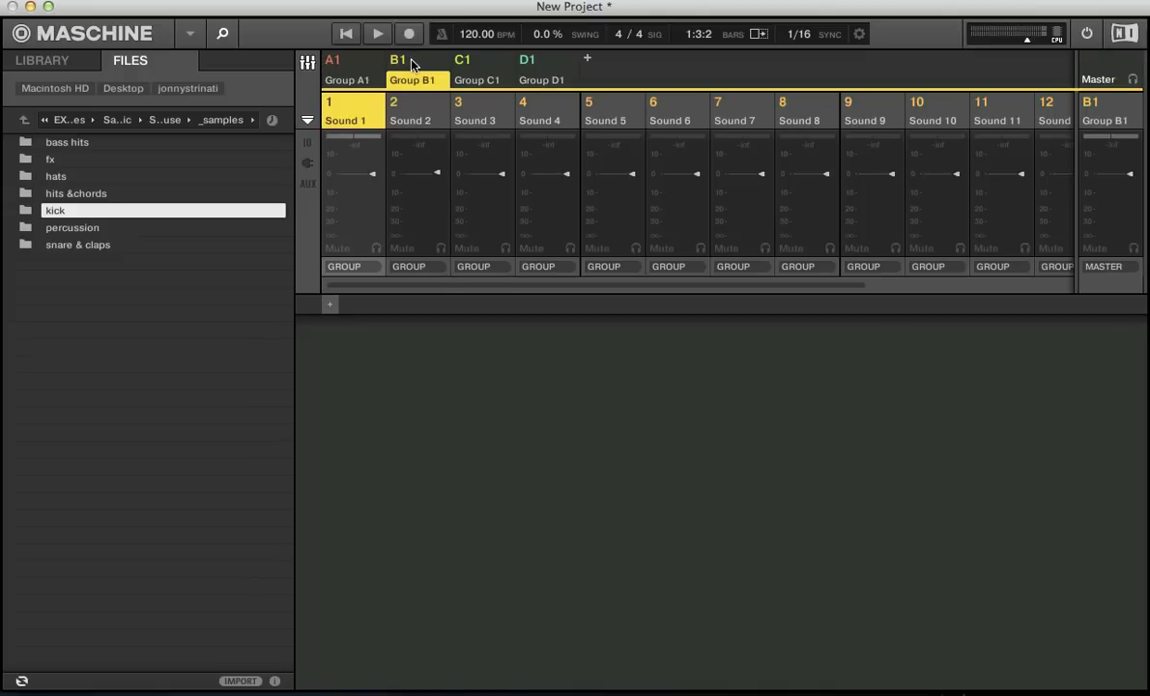
Select the Group B1 channel and browse the library's factory effects by product.
click(1098, 114)
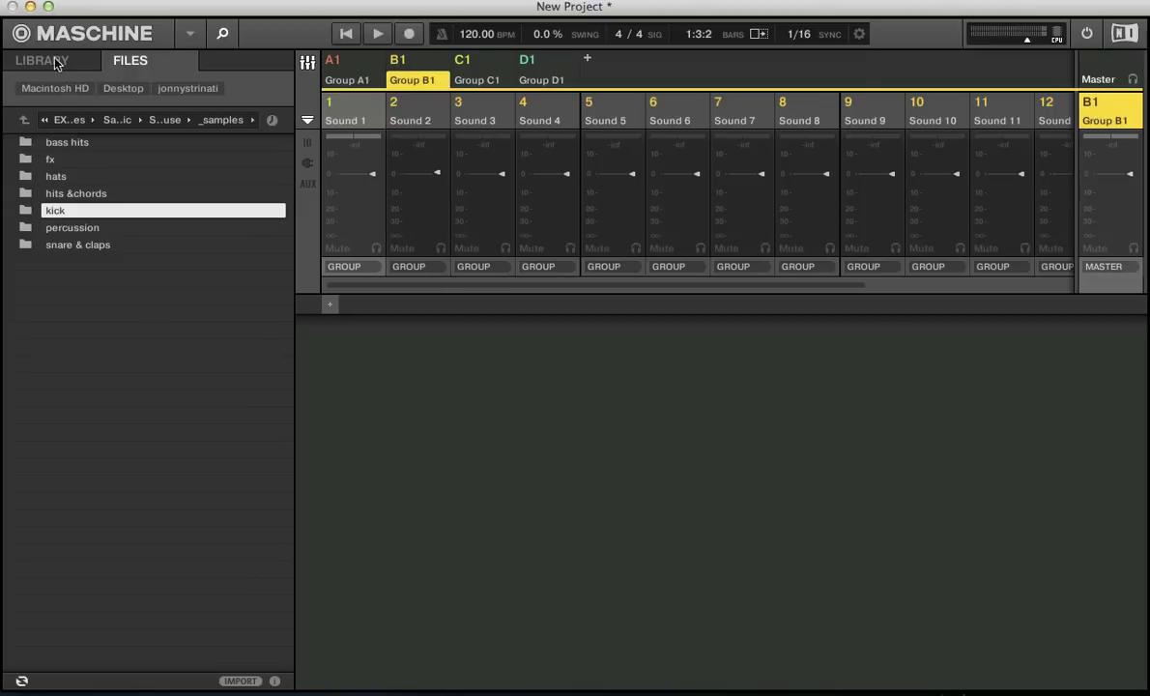
click(51, 60)
click(123, 93)
click(156, 94)
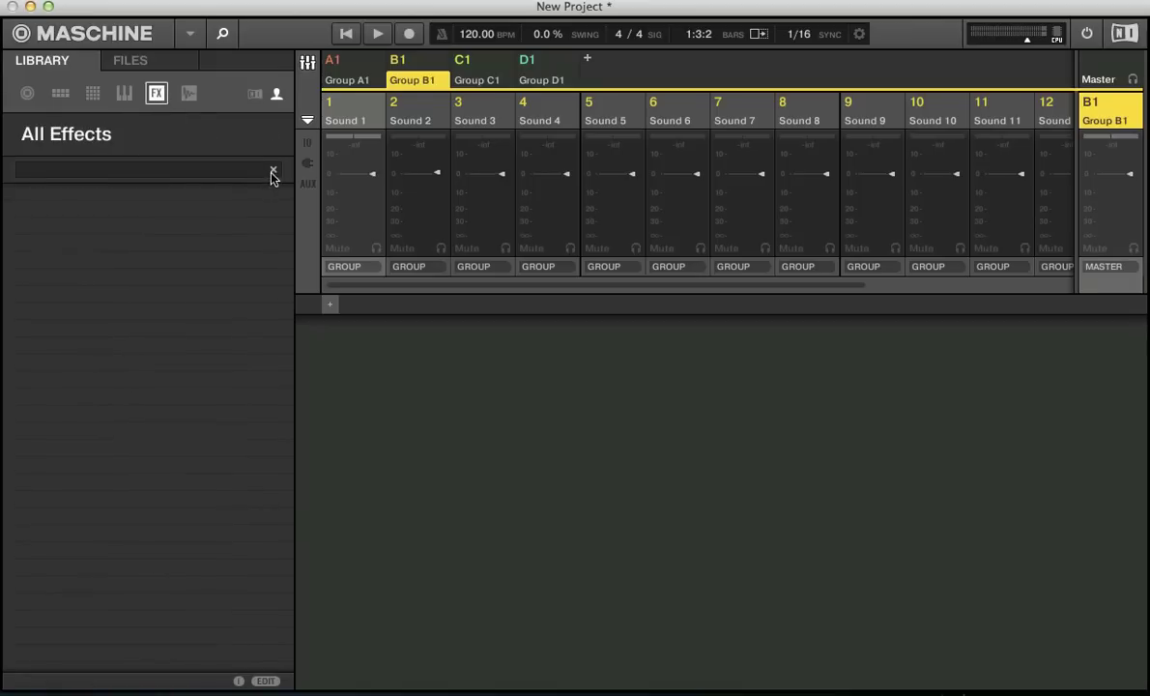
click(254, 94)
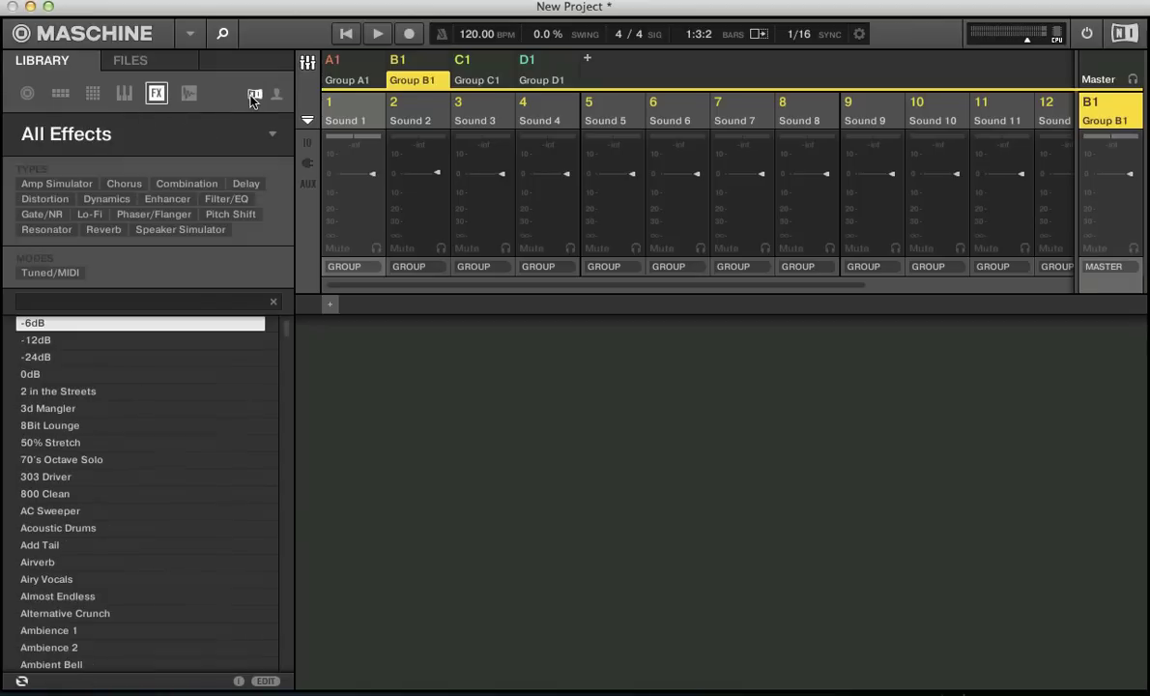
click(170, 145)
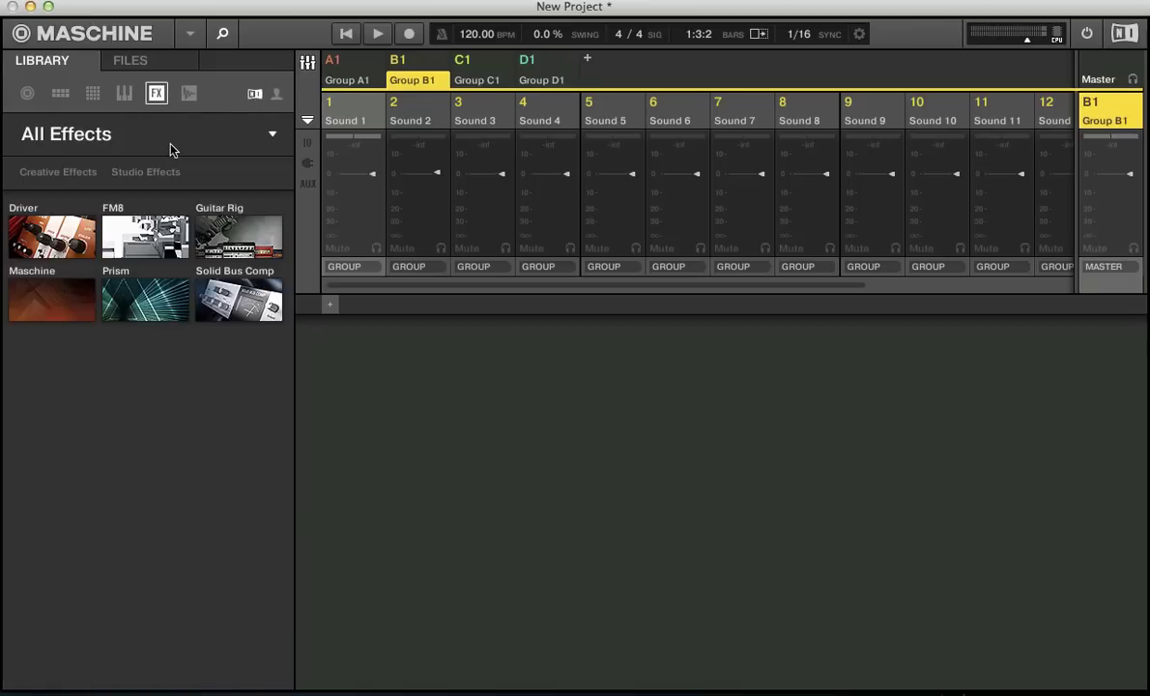
Load the Solid Bus Comp preset Drum Pusher onto Group B1, and filter all library effects by Dynamics.
click(238, 308)
click(59, 306)
drag(59, 308, 363, 392)
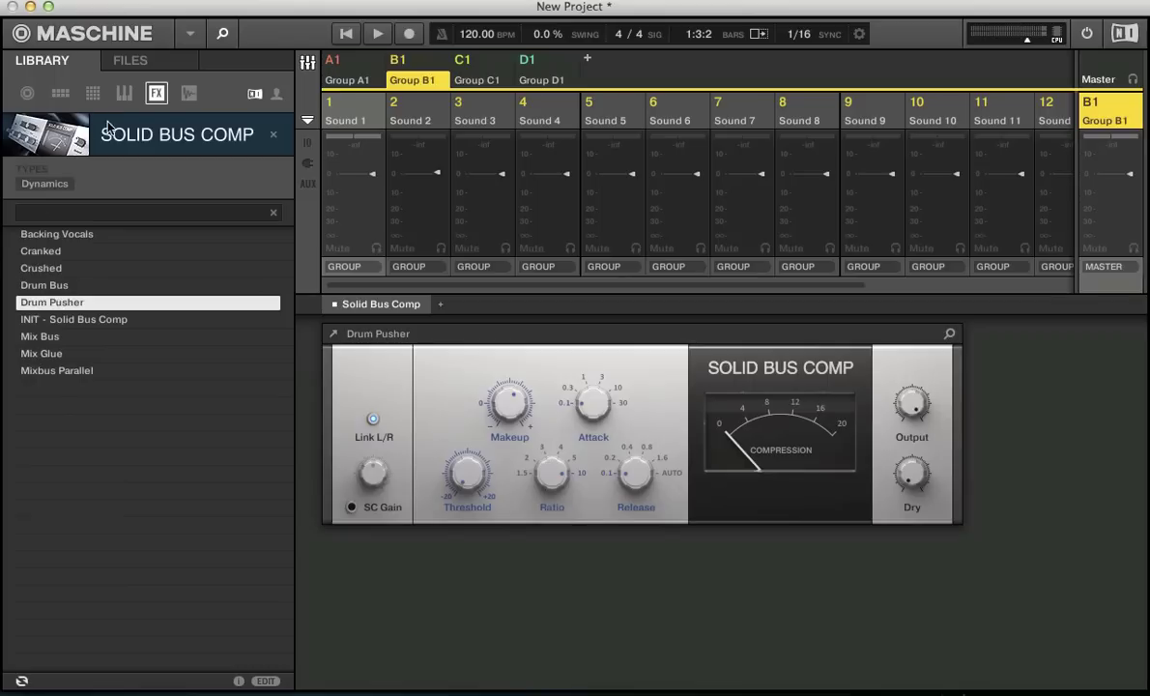
click(271, 136)
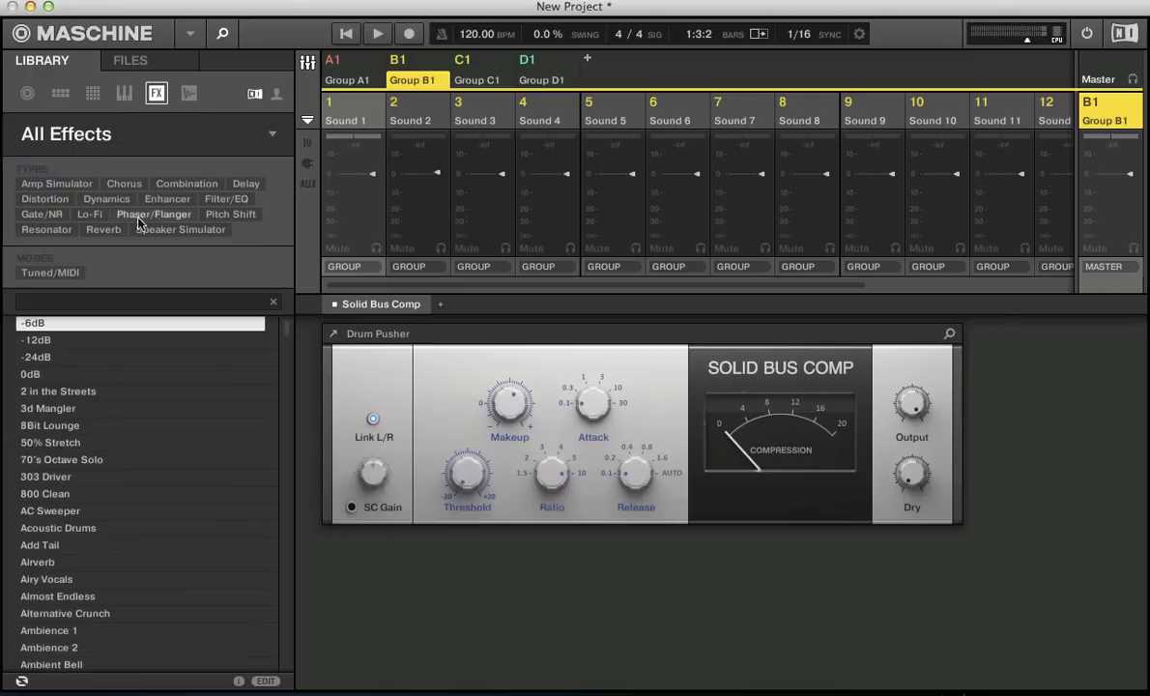
click(106, 200)
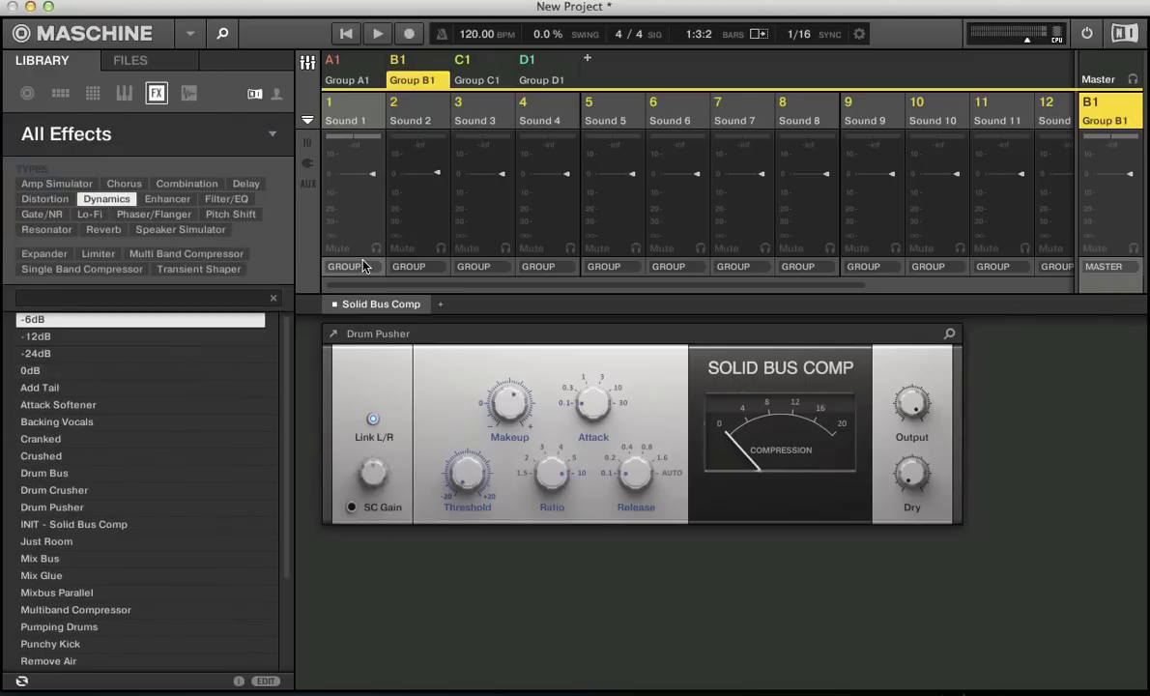
Add six more groups after Group D1, from E1 through H1 plus A2 and B2.
click(527, 64)
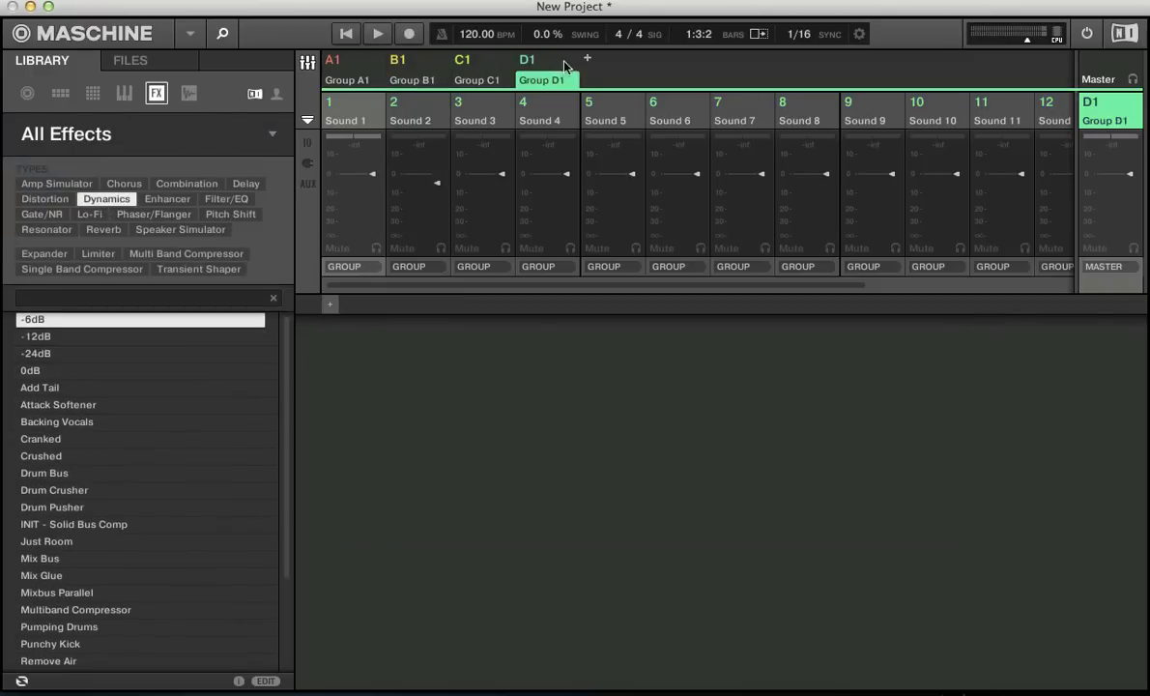
click(586, 60)
click(651, 59)
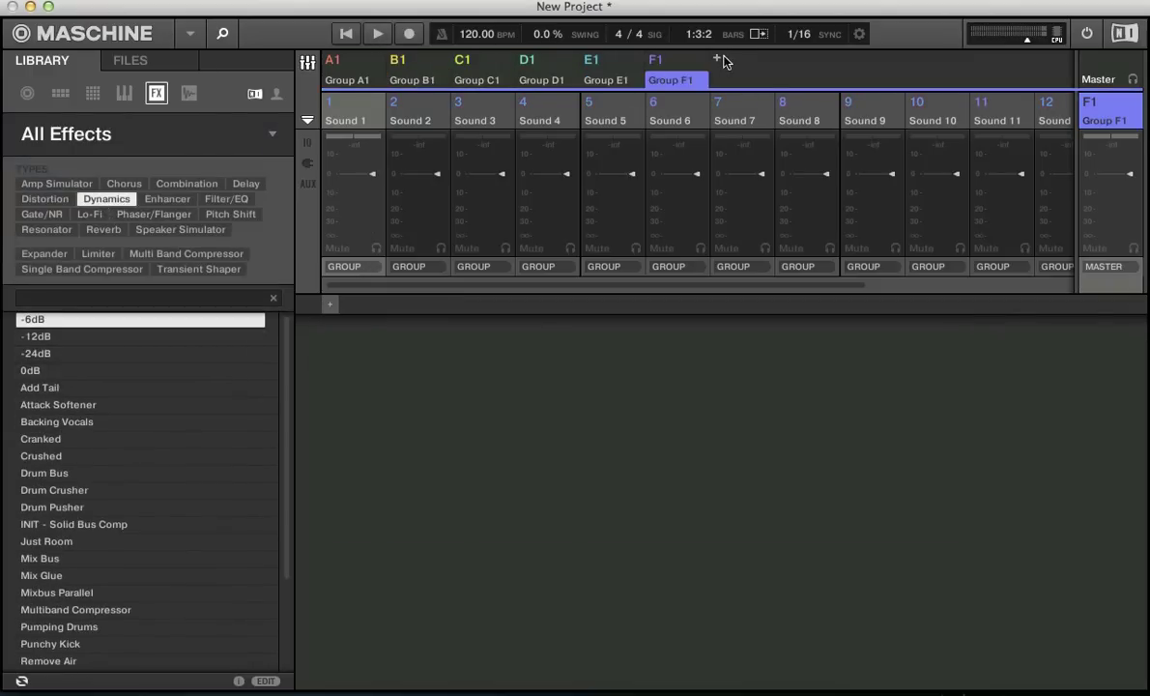
click(717, 59)
click(783, 60)
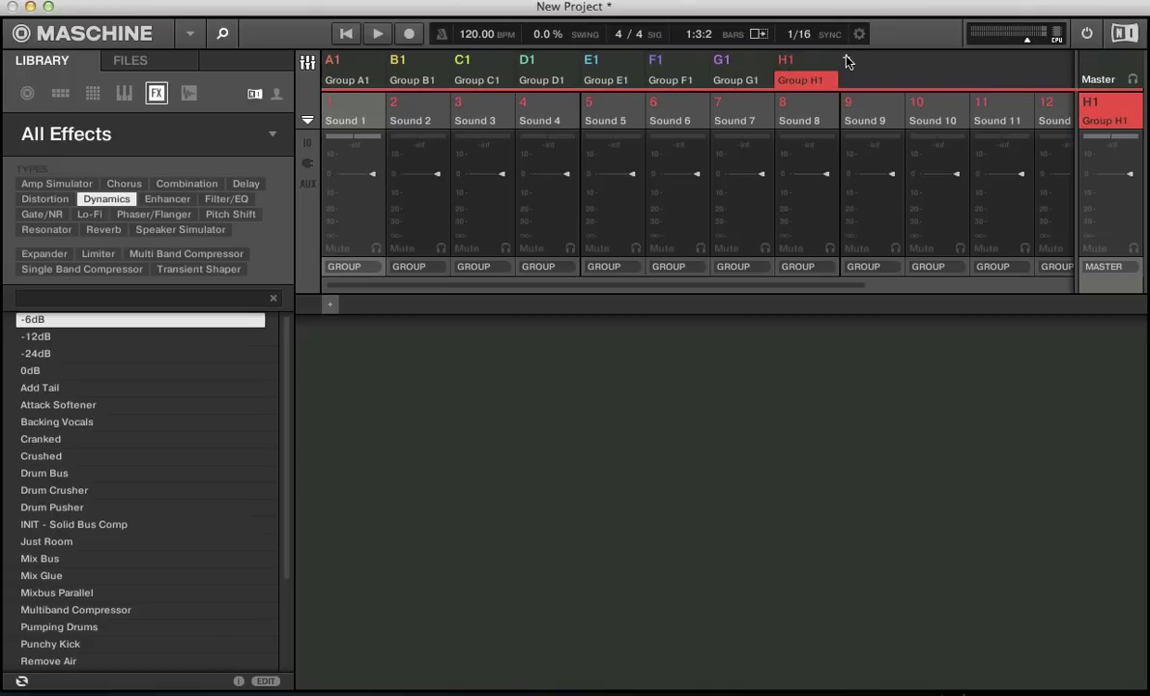
click(847, 59)
click(914, 59)
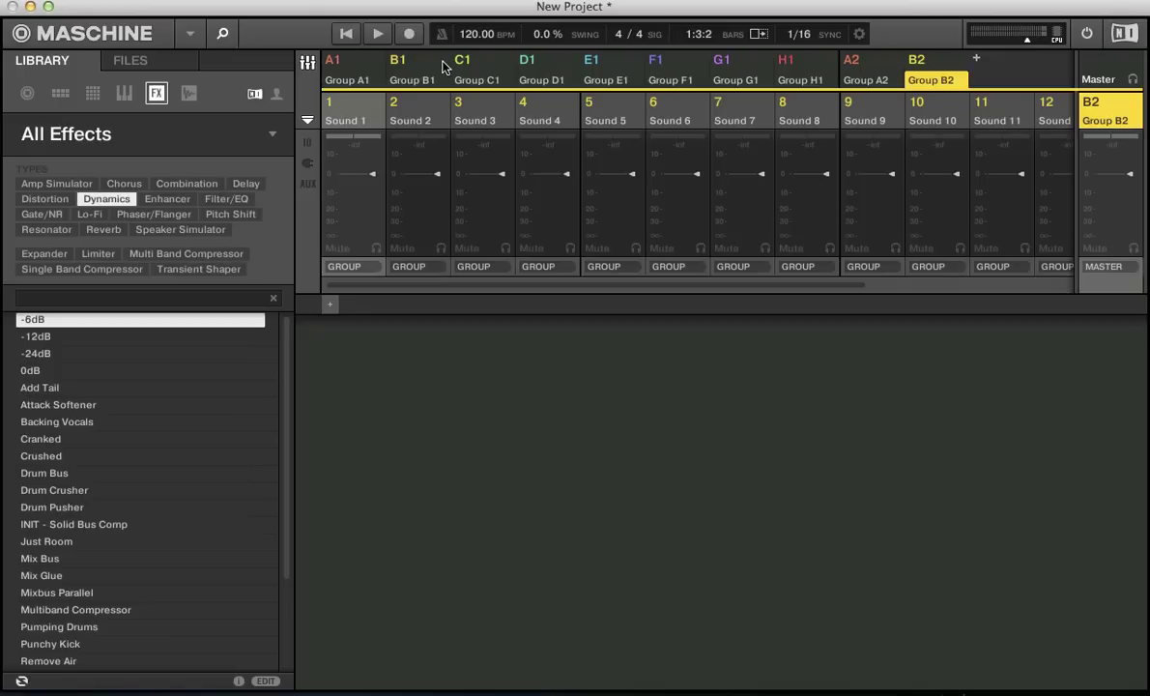
View Group B1 and Group A1 in turn, and repeatedly collapse and expand the mixer's channel strips.
click(404, 73)
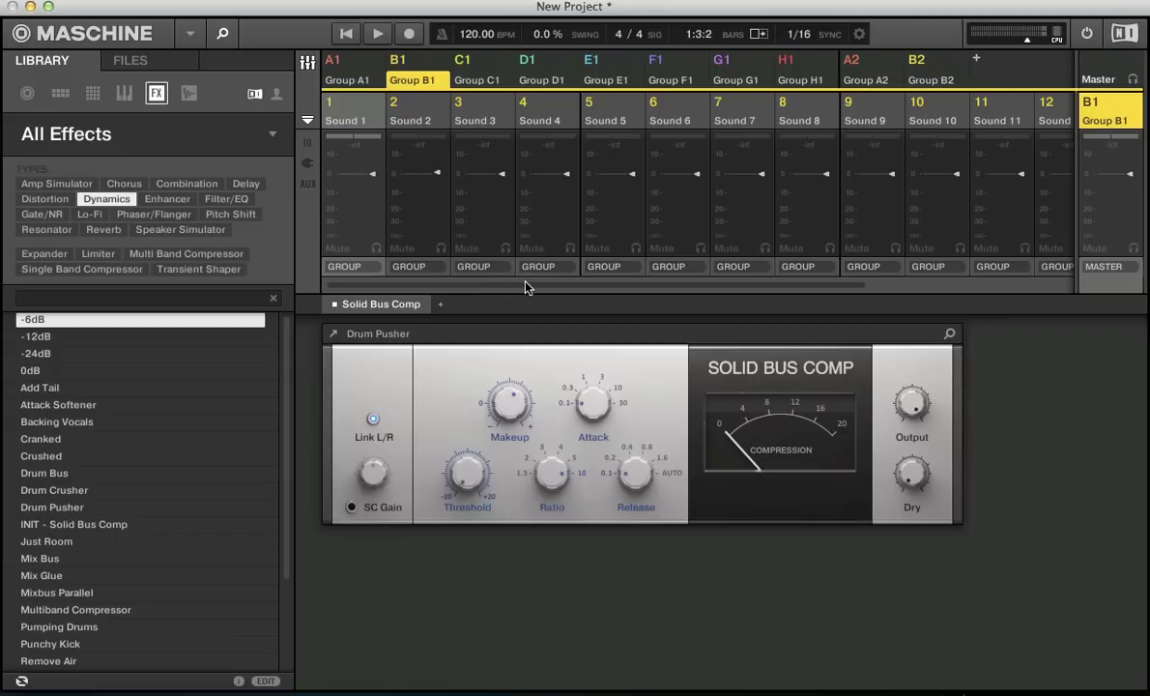
click(333, 66)
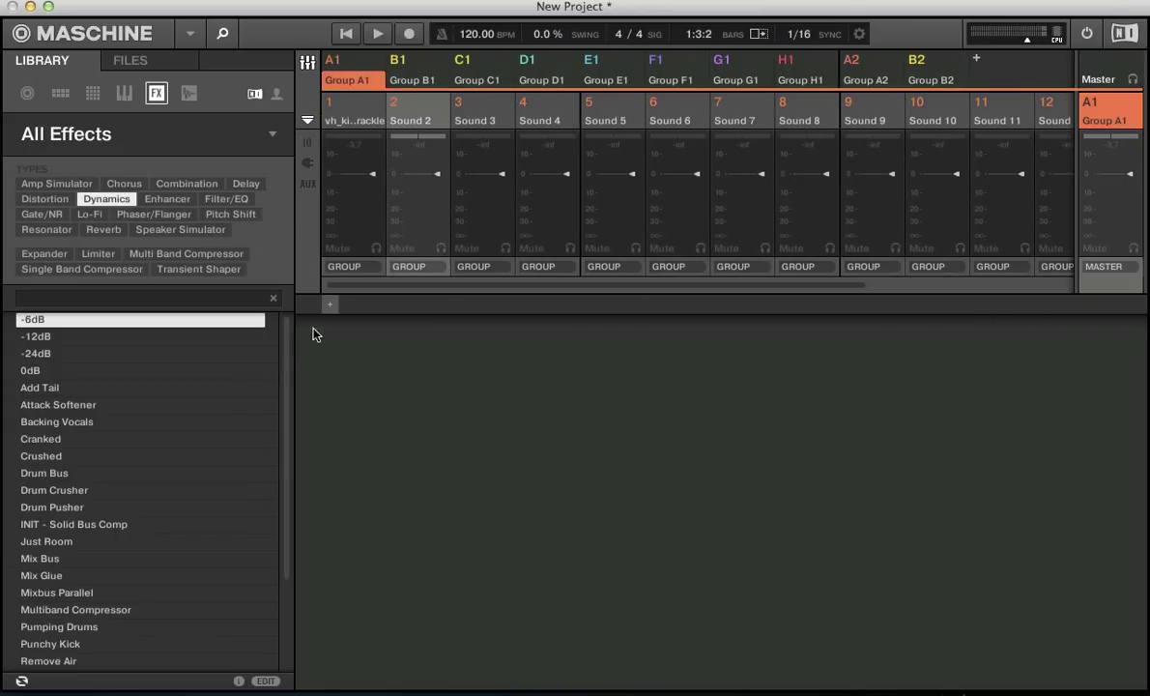
click(308, 123)
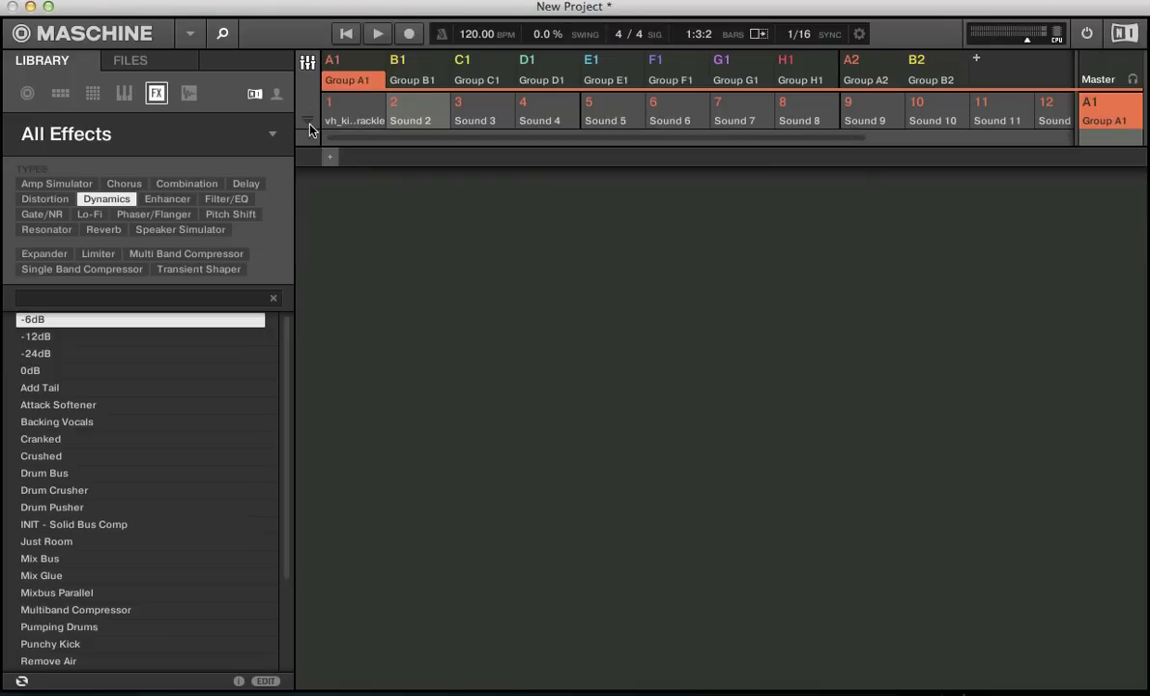
click(308, 125)
click(309, 125)
click(308, 124)
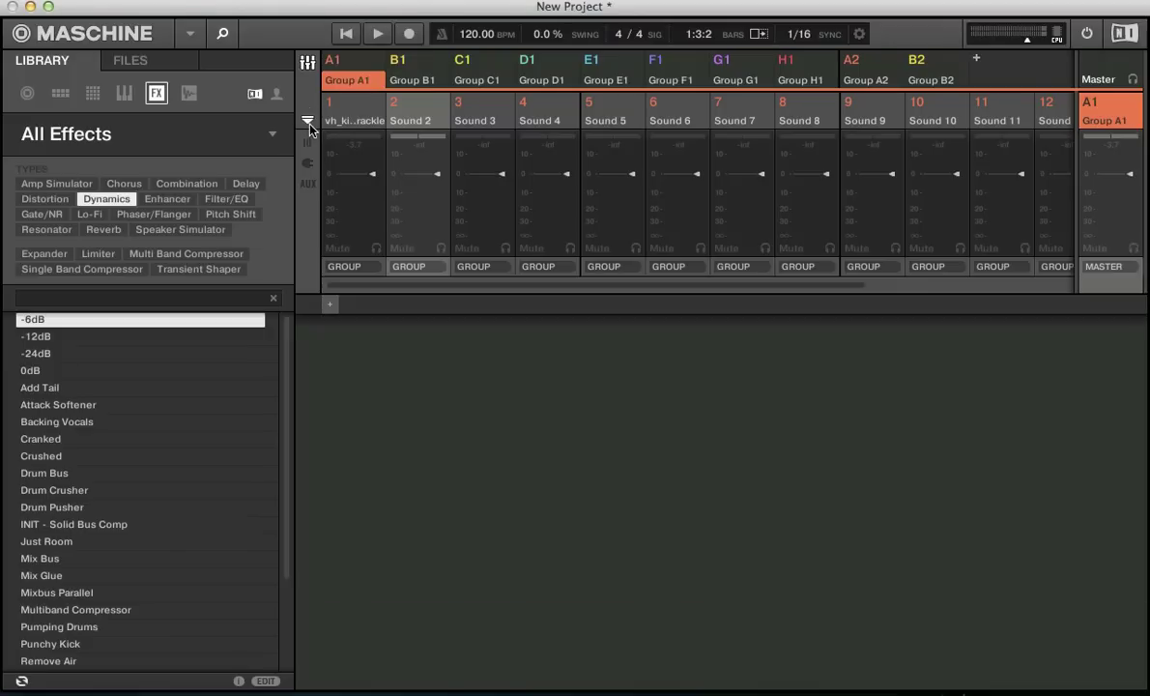
click(308, 125)
click(308, 125)
click(308, 124)
click(309, 124)
Show the input/output routing, plug-in slots and auxiliary sends on the mixer channels.
click(306, 145)
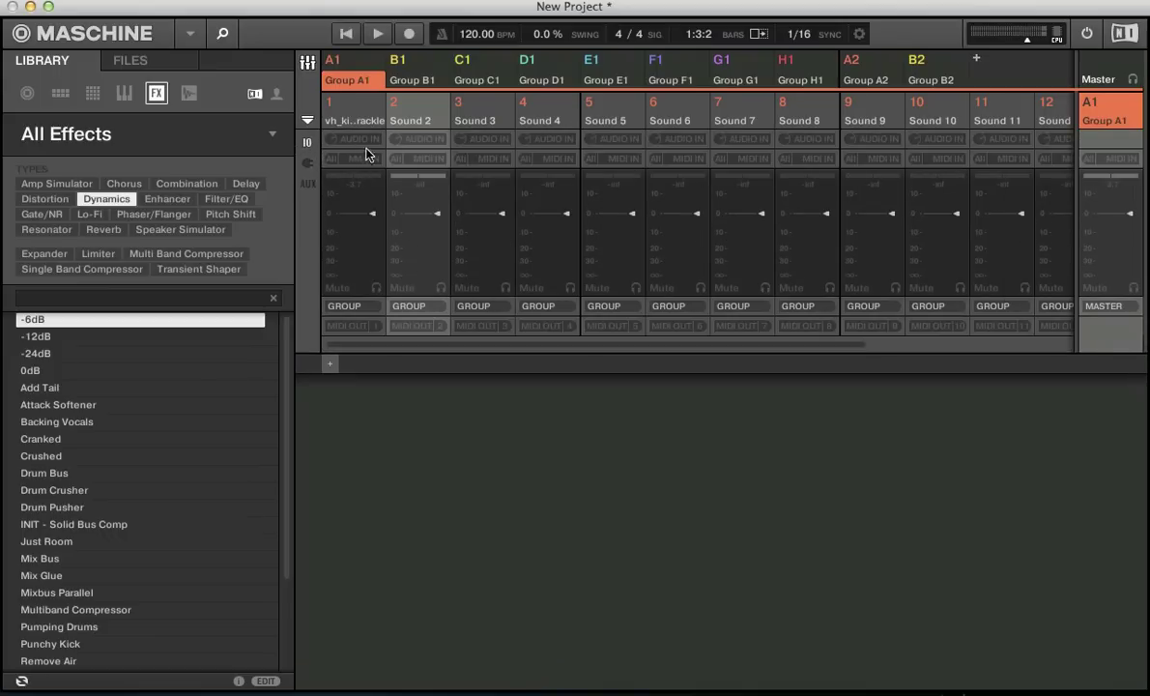
click(306, 164)
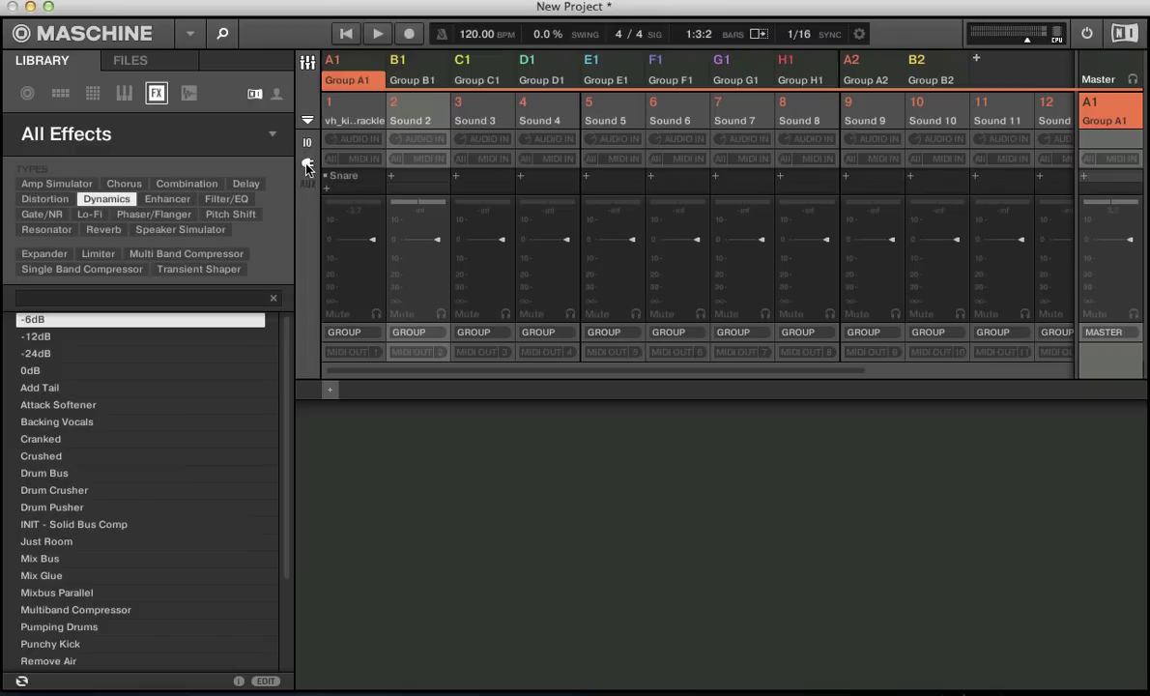
click(306, 165)
click(305, 166)
click(308, 183)
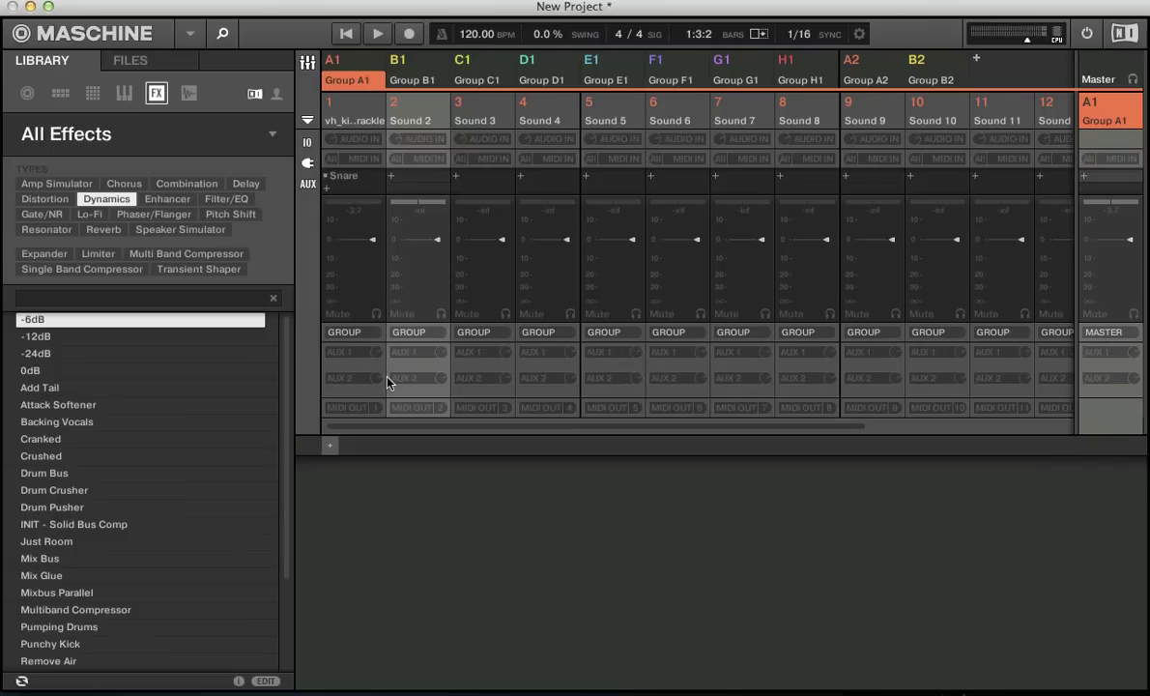
Look through the output routing options for Group A1's sounds, and select the Master channel.
click(339, 410)
click(324, 401)
click(344, 332)
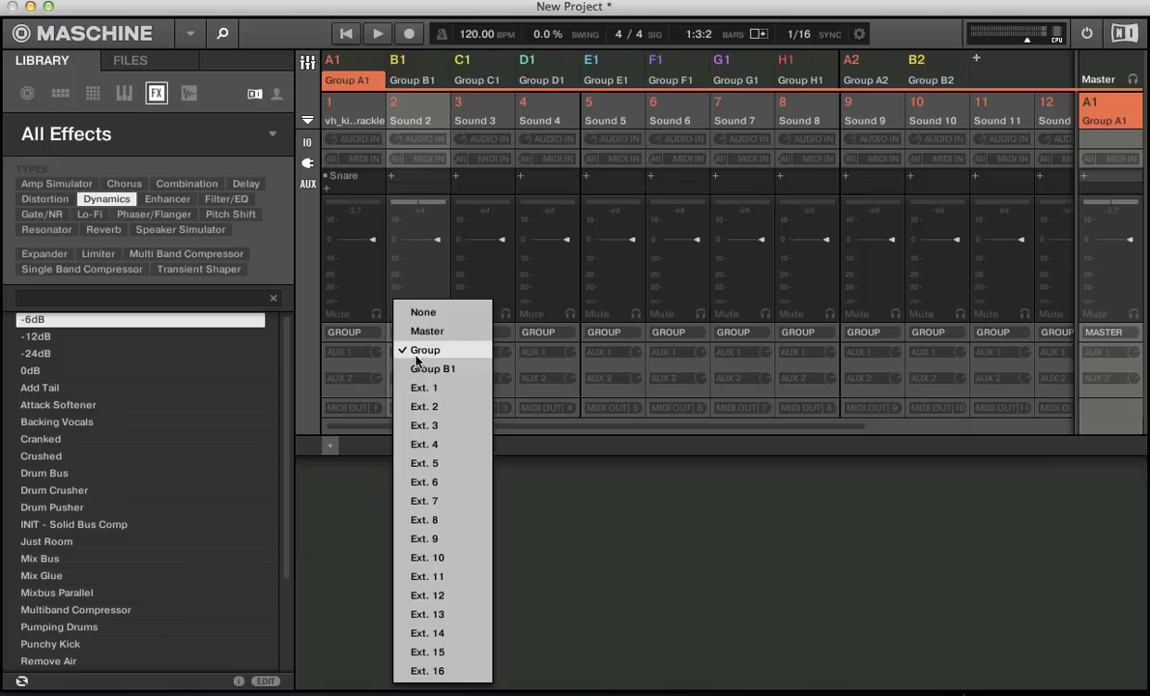
click(1107, 131)
click(1097, 64)
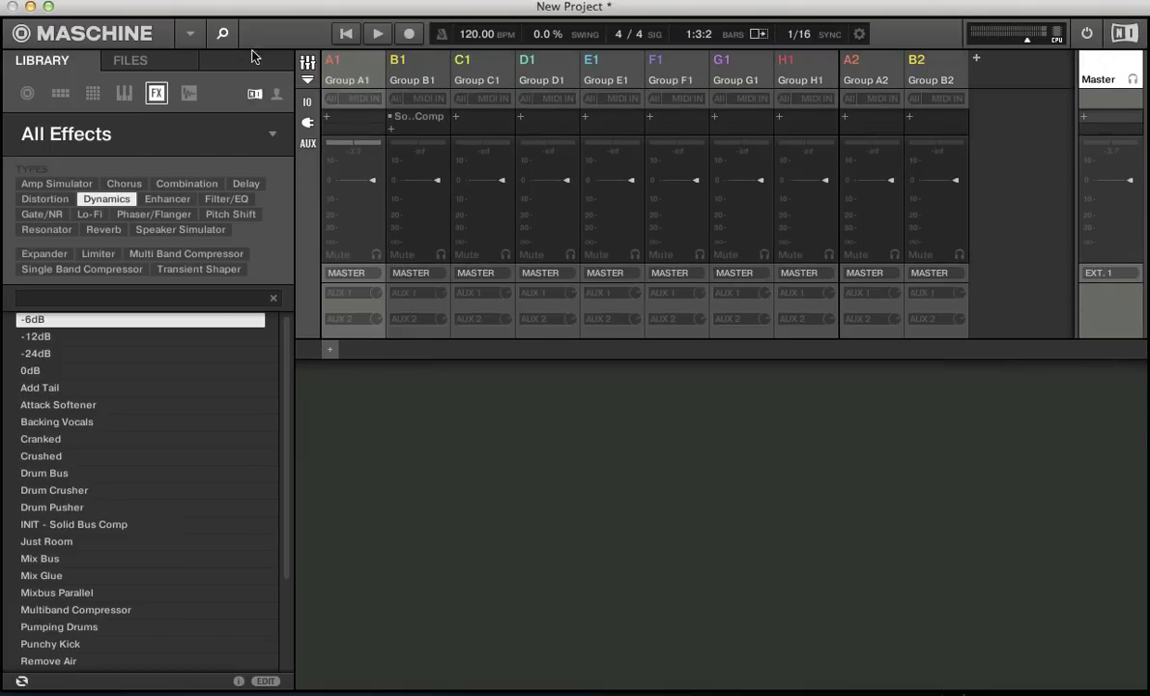
Show Group A1's sound channels and look through the output and auxiliary send destinations without changing the routing.
click(336, 66)
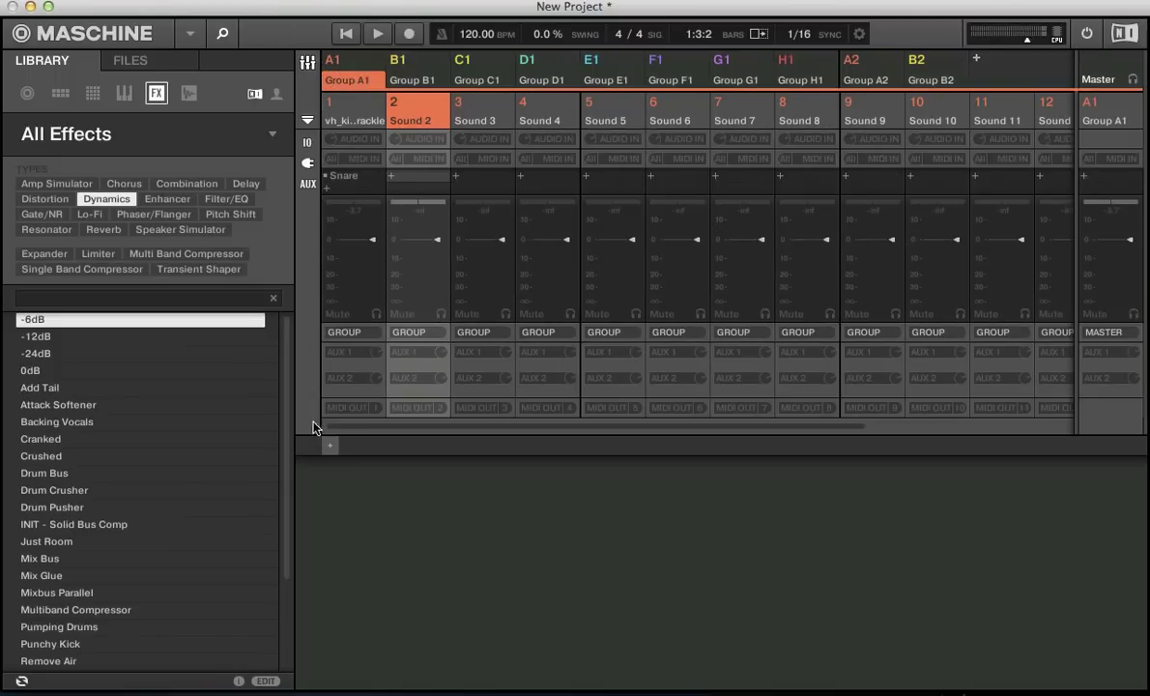
click(411, 332)
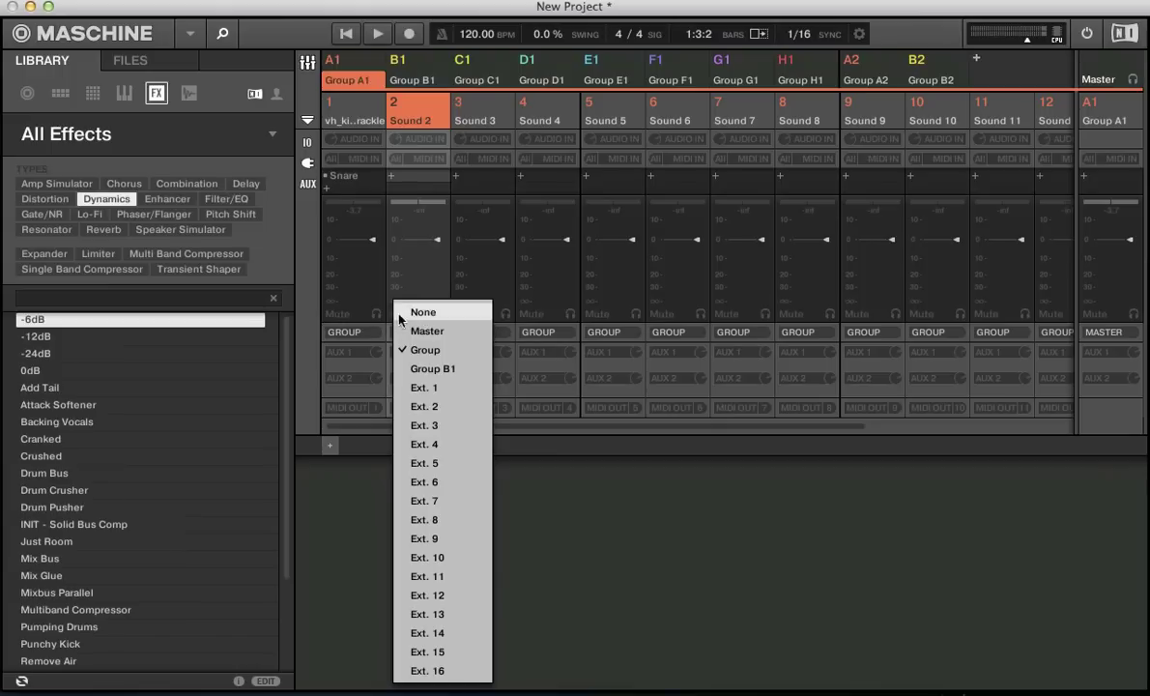
click(338, 311)
click(340, 332)
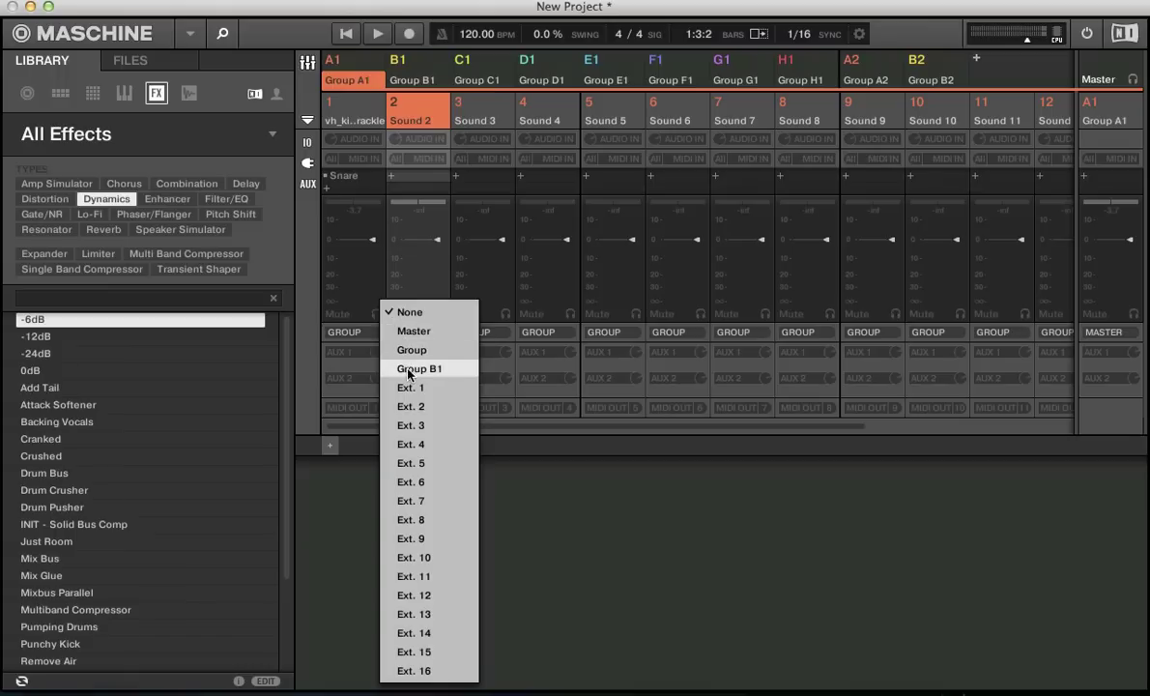
click(308, 327)
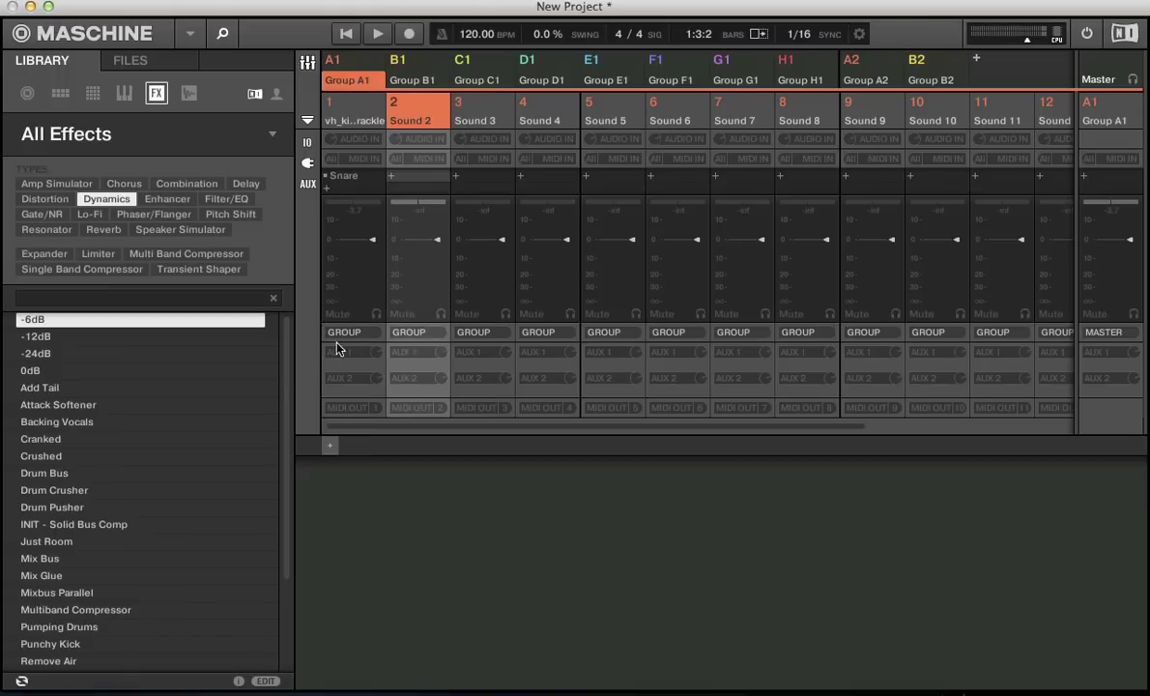
Browse the reverb effects and load a Plate Reverb on Sound 1 of Group B1.
click(416, 77)
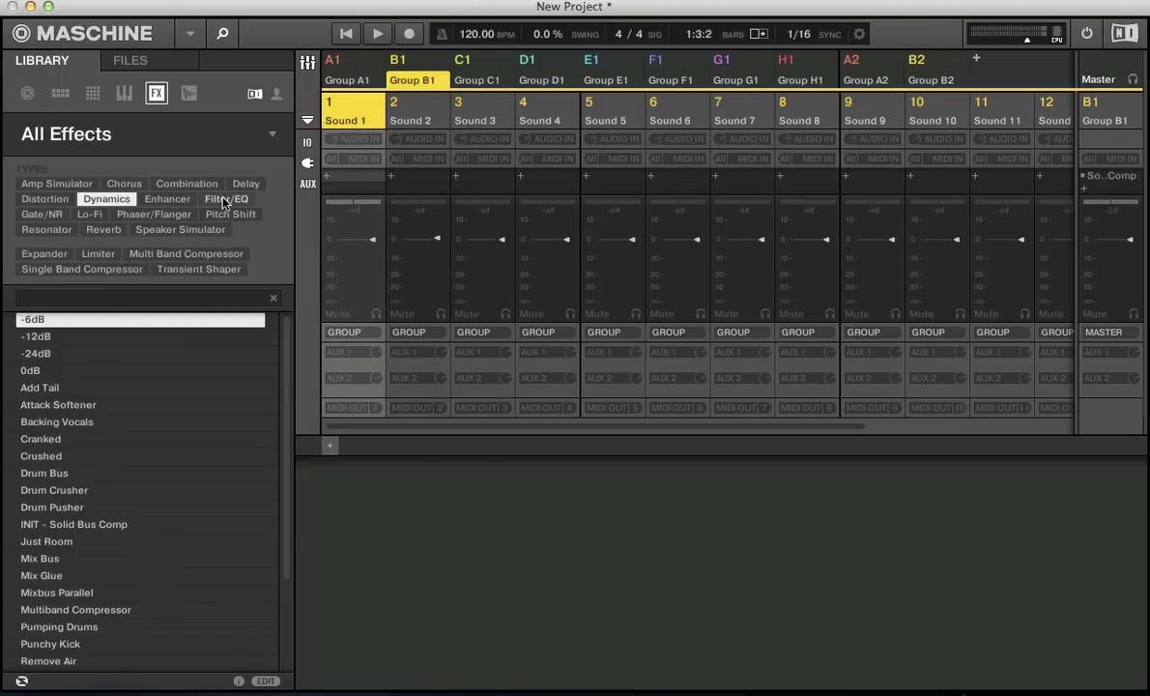
click(103, 230)
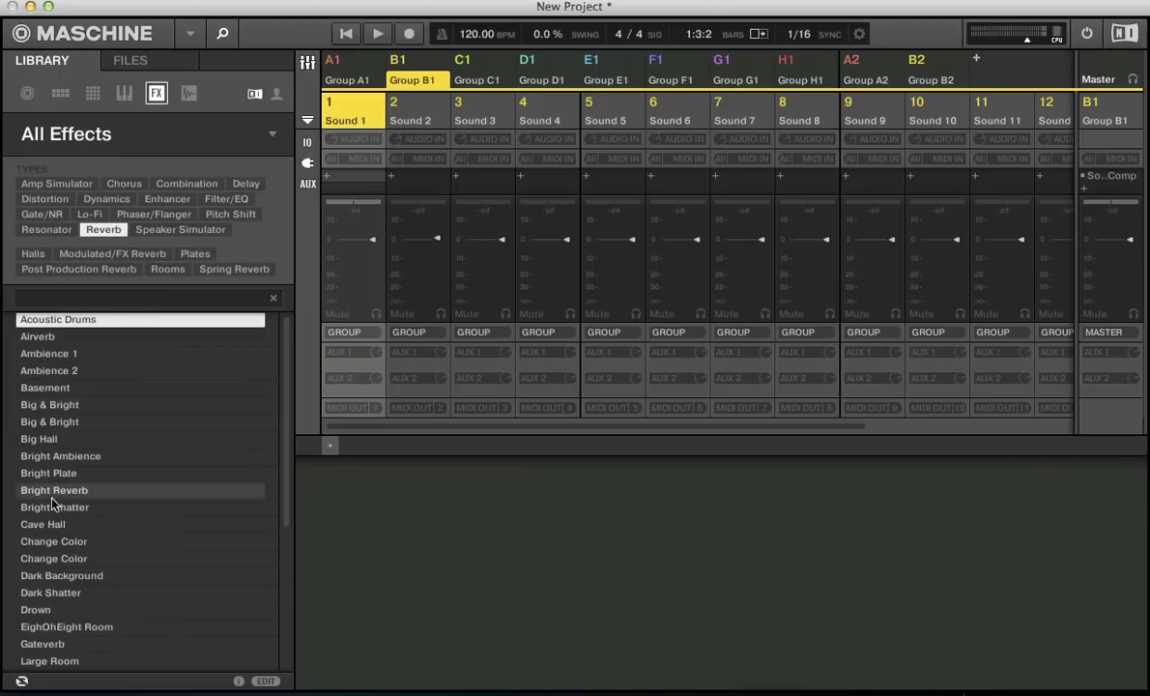
scroll(51, 483, down, 5)
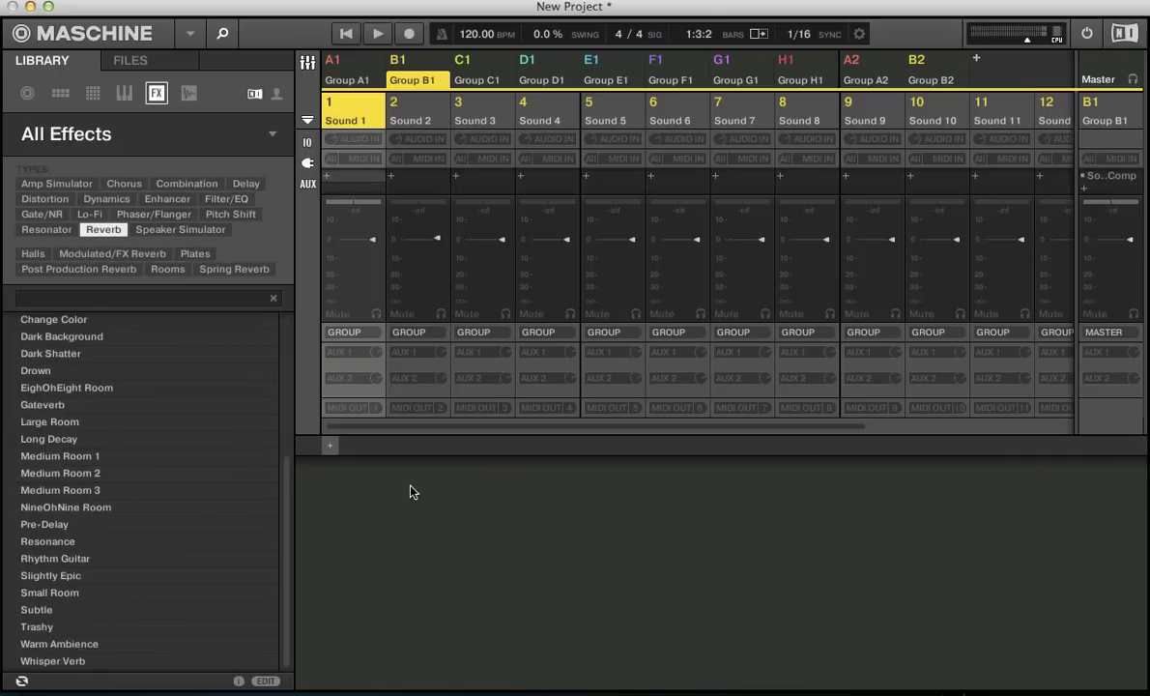
click(329, 449)
click(379, 445)
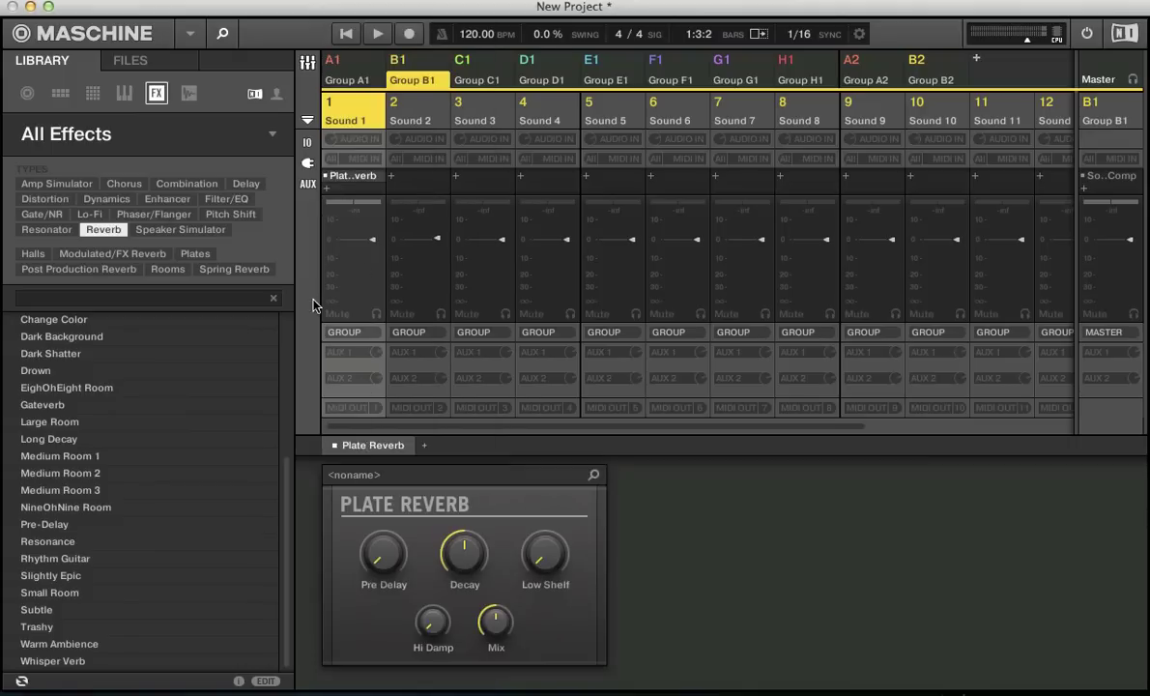
Play Group A1's pattern and look through its first sound's auxiliary send destinations, then stop playback.
click(345, 65)
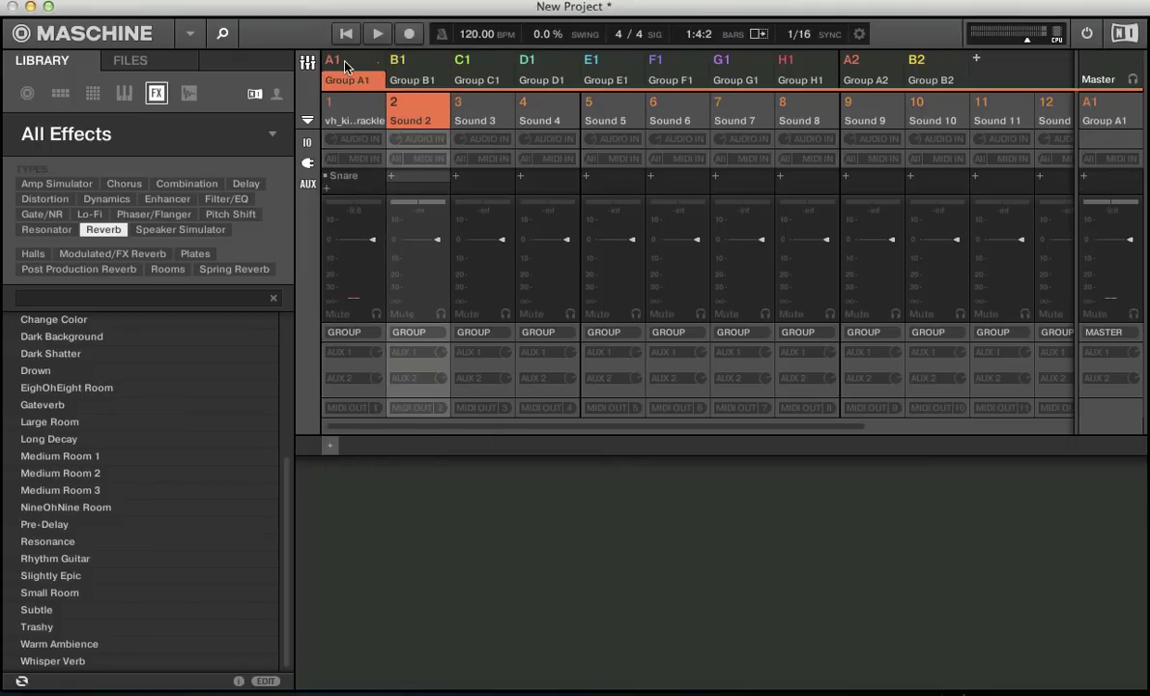
key(space)
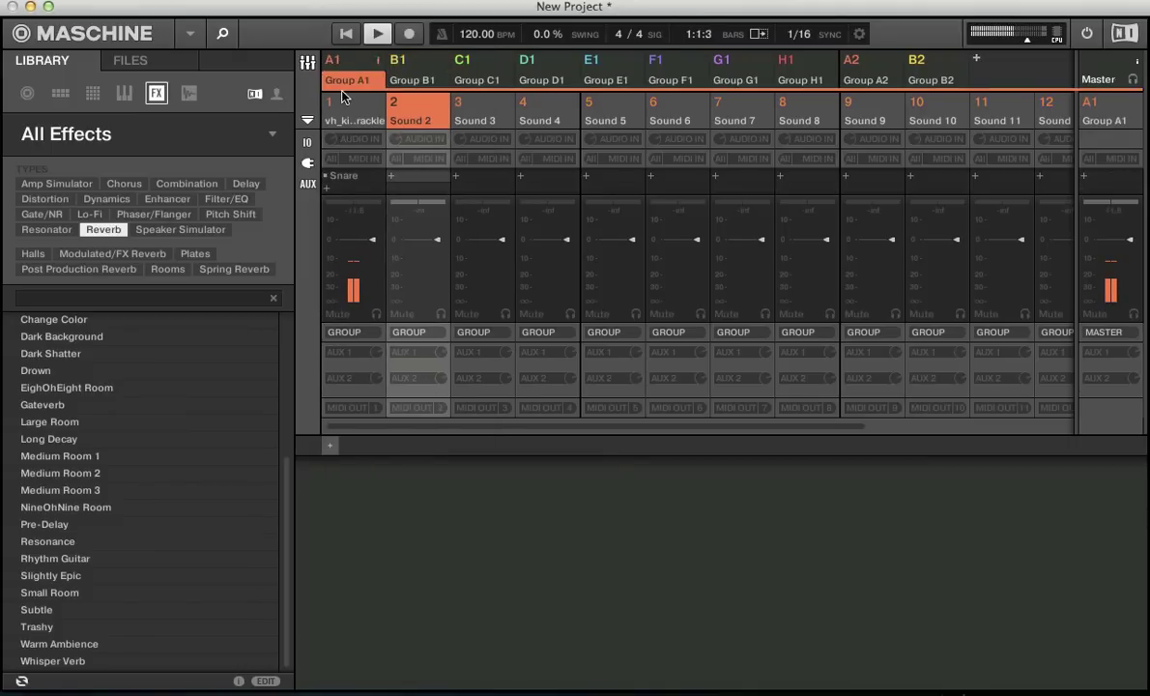
click(344, 331)
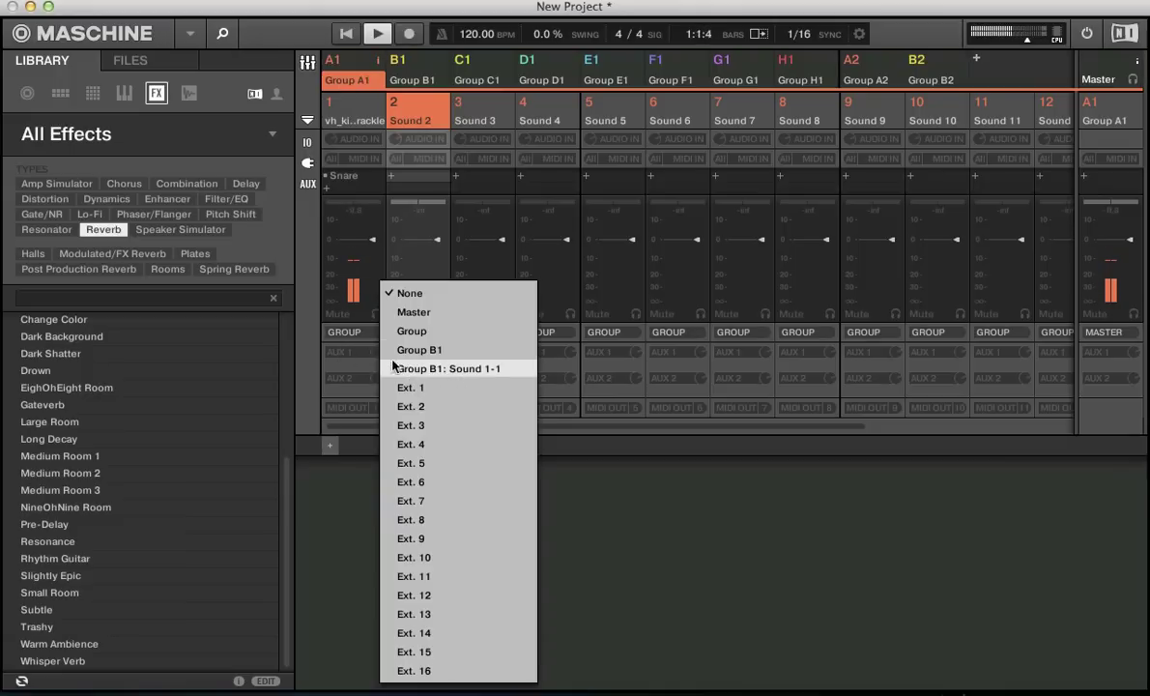
click(325, 323)
key(space)
Route the first auxiliary send of Group A1's first sound to Sound 1 in Group B1, and check the Plate Reverb there.
click(401, 63)
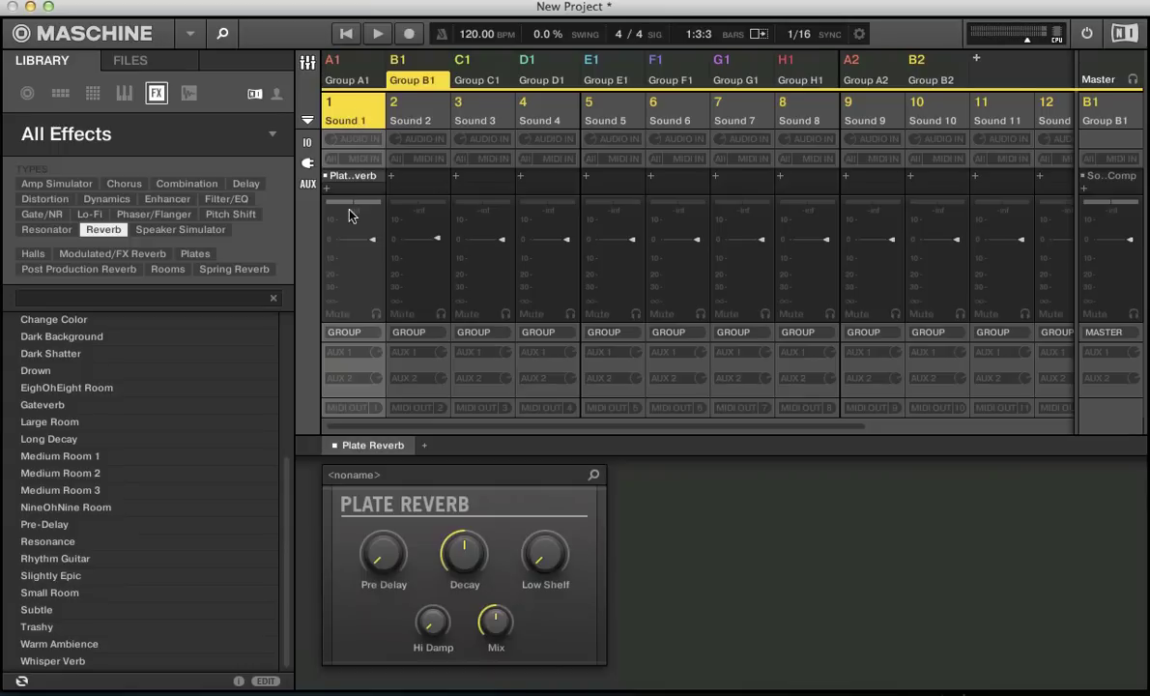
click(333, 72)
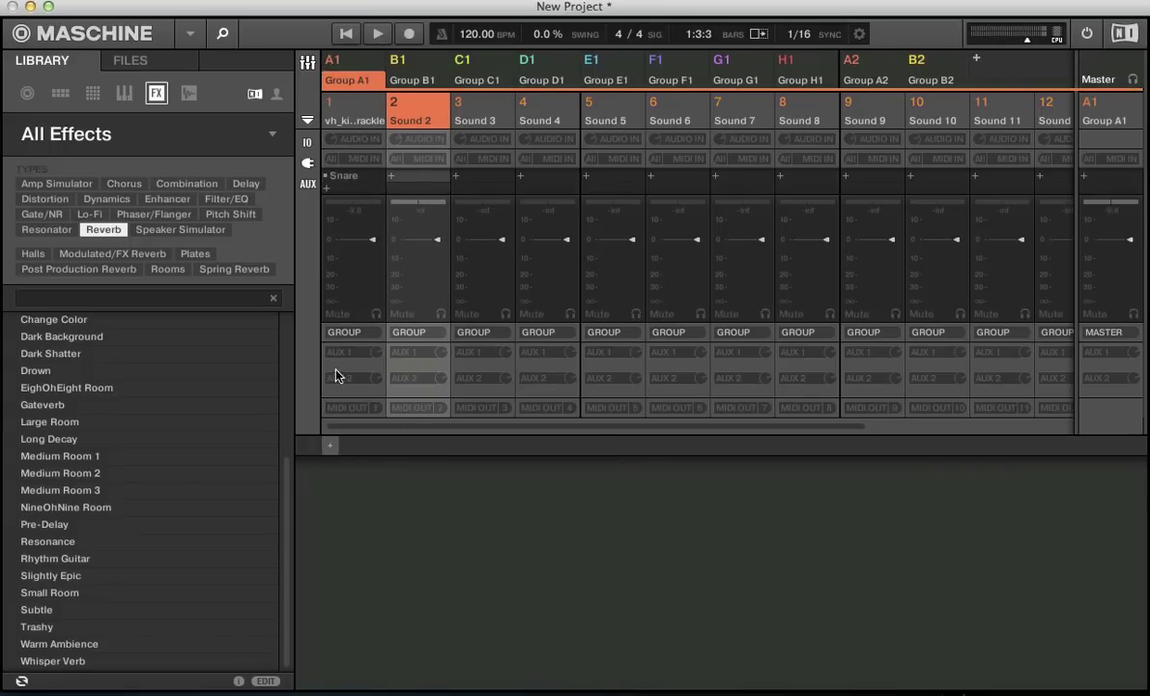
click(350, 359)
click(392, 447)
key(space)
click(390, 66)
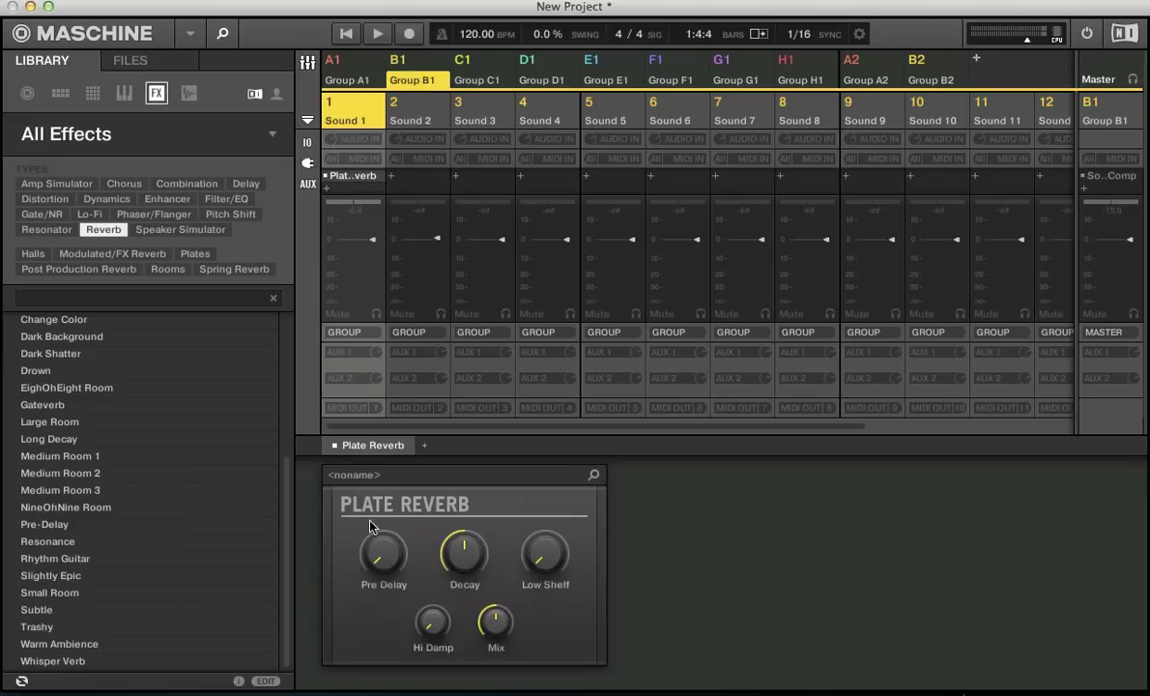
click(326, 66)
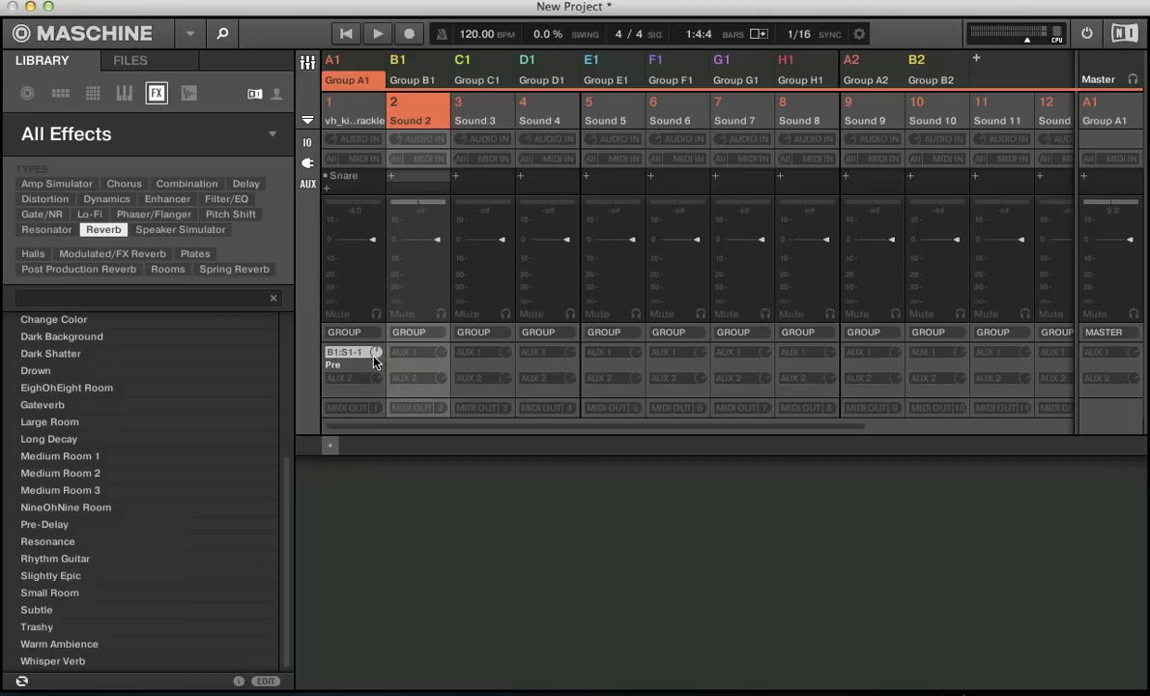
Play the pattern while adjusting the first sound's volume fader and trying the auxiliary send's pre/post-fader setting.
key(space)
mouse_move(376, 244)
mouse_down()
mouse_move(377, 324)
mouse_move(365, 242)
mouse_up()
key(space)
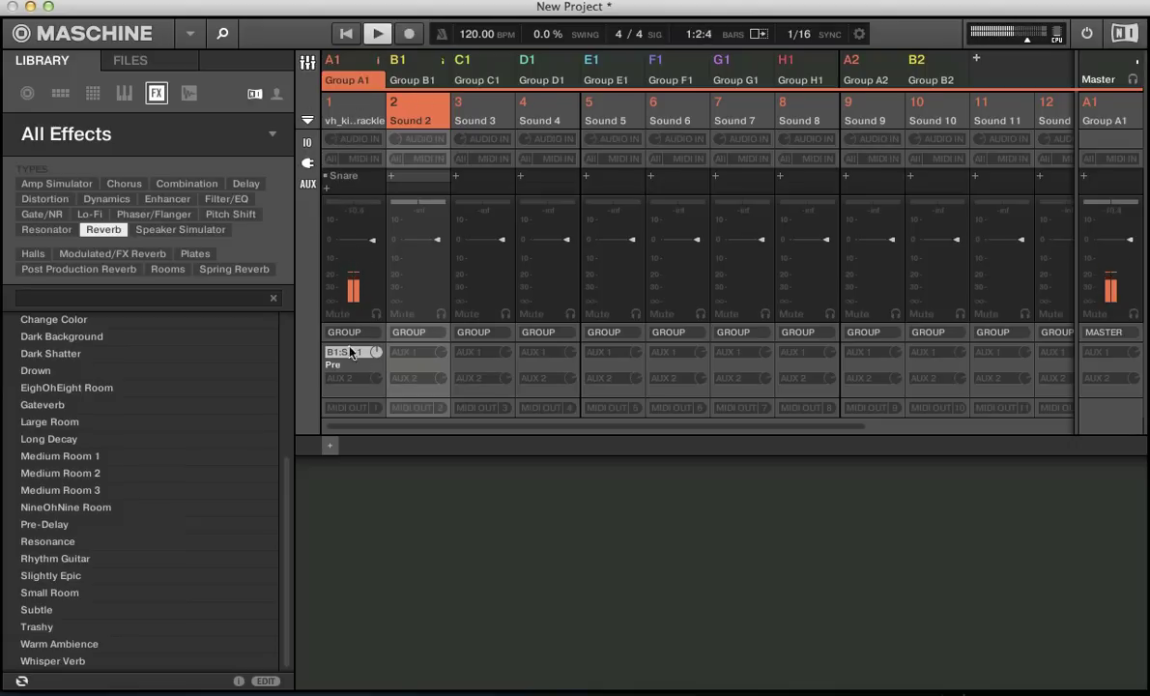
click(333, 365)
mouse_move(372, 241)
mouse_down()
mouse_move(372, 328)
mouse_move(365, 244)
mouse_up()
key(space)
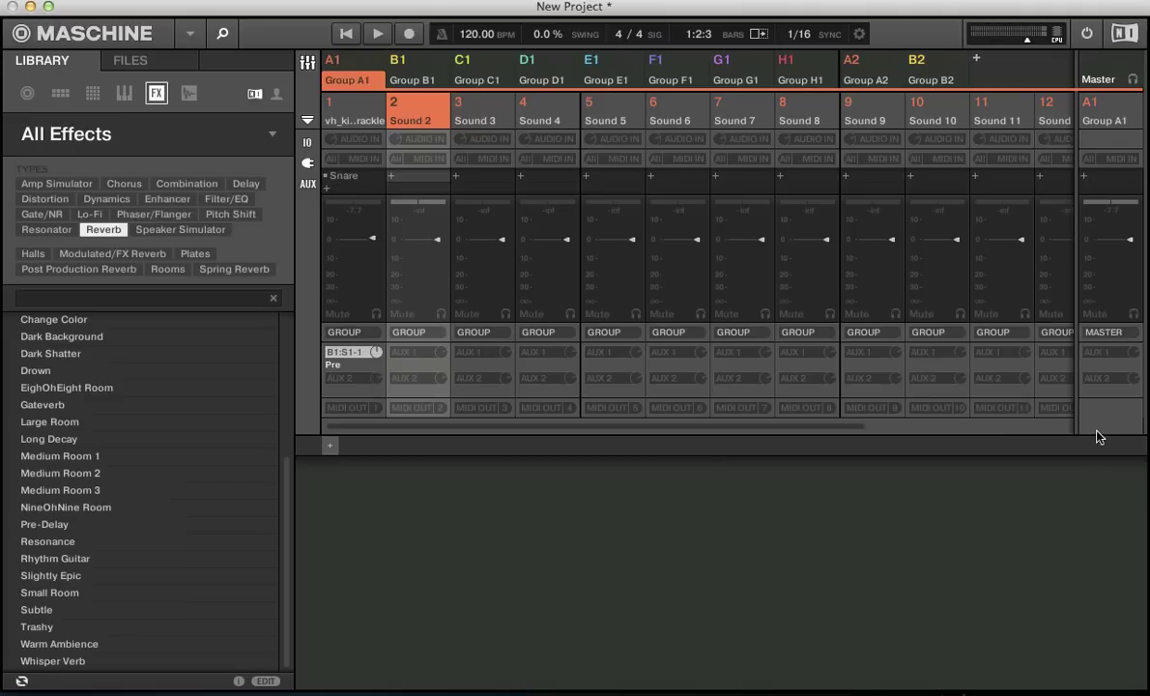
Look through the first sound's output destinations without changing them, and play the pattern with the reverb send active.
click(345, 332)
click(325, 315)
key(space)
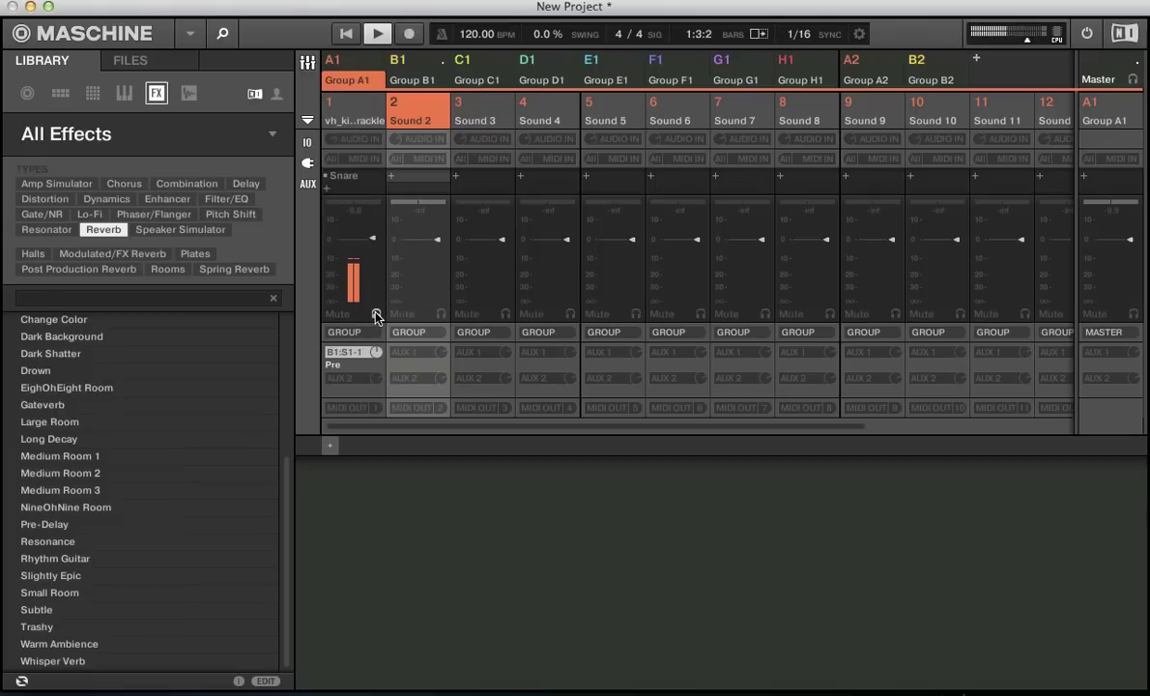
key(space)
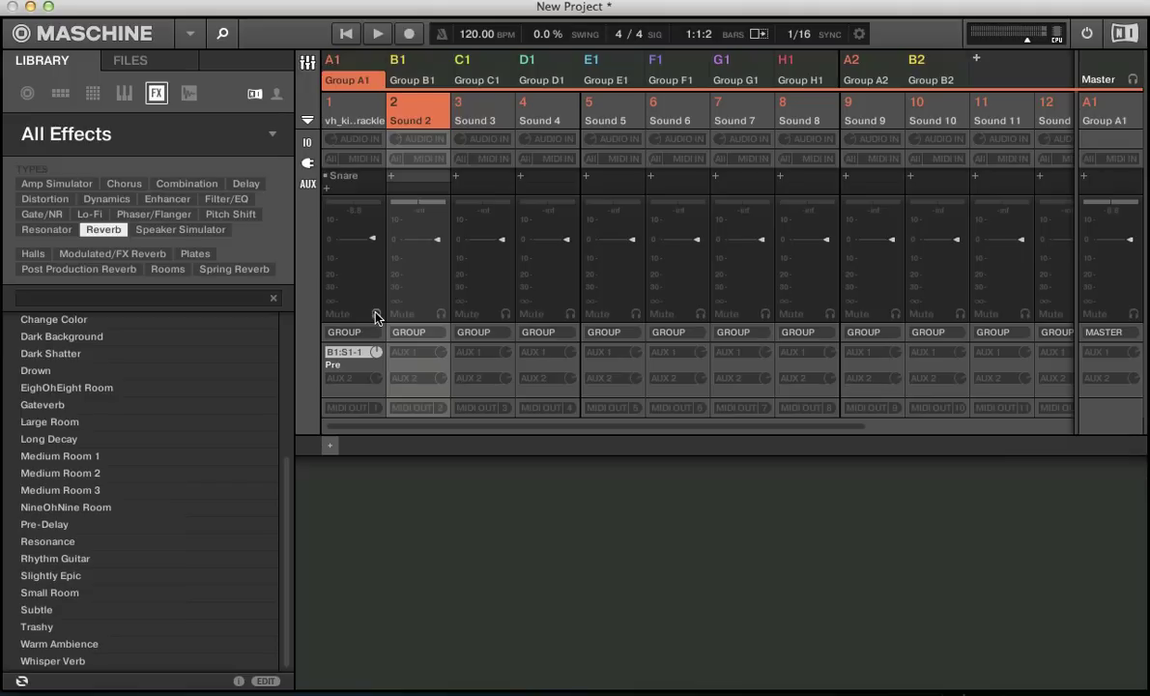
Add Freq Shifter, Reverb and Compressor effects after the Snare plug-in on Group A1's first sound, and play the pattern.
click(345, 176)
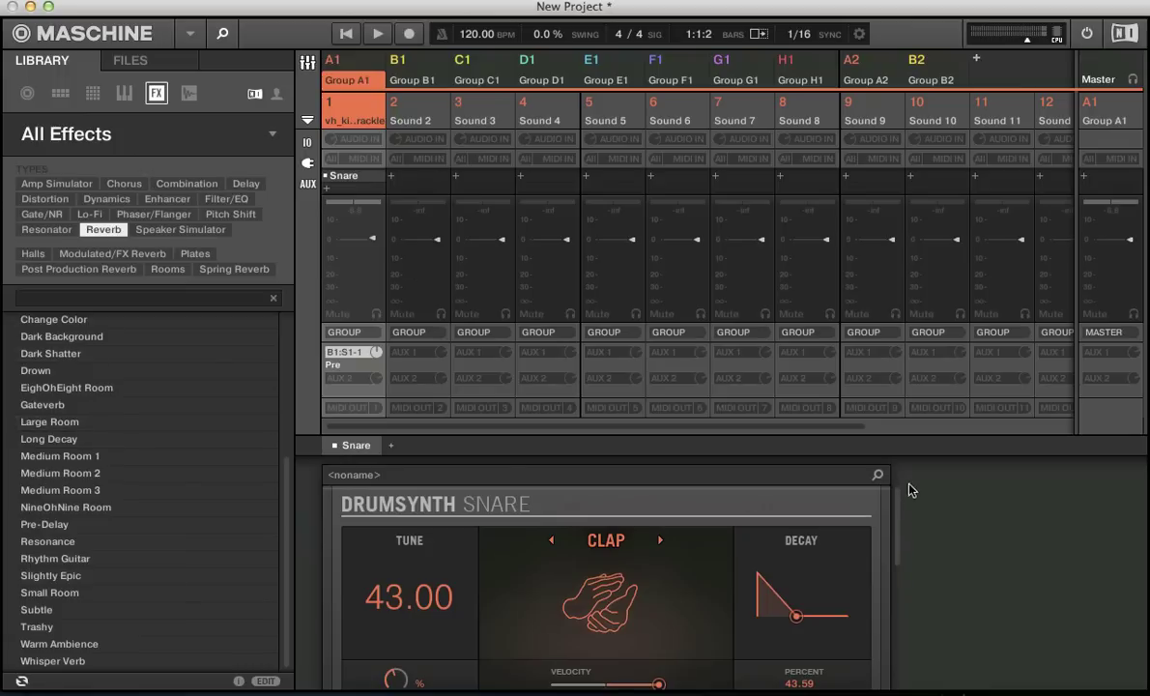
click(392, 445)
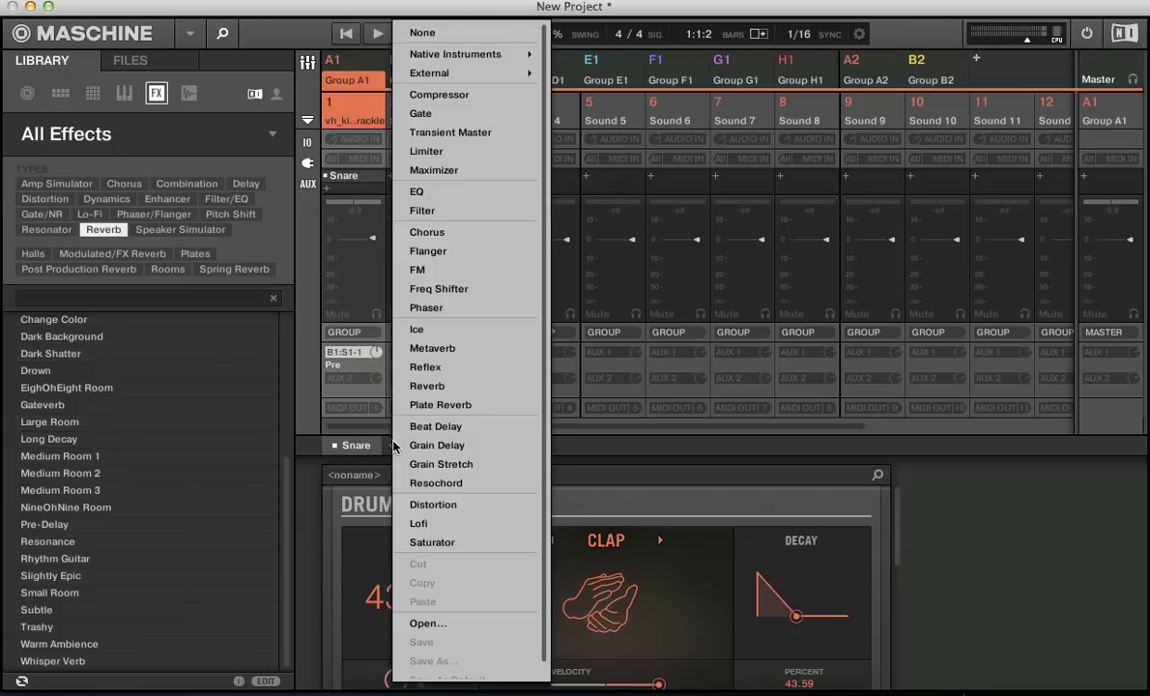
click(440, 273)
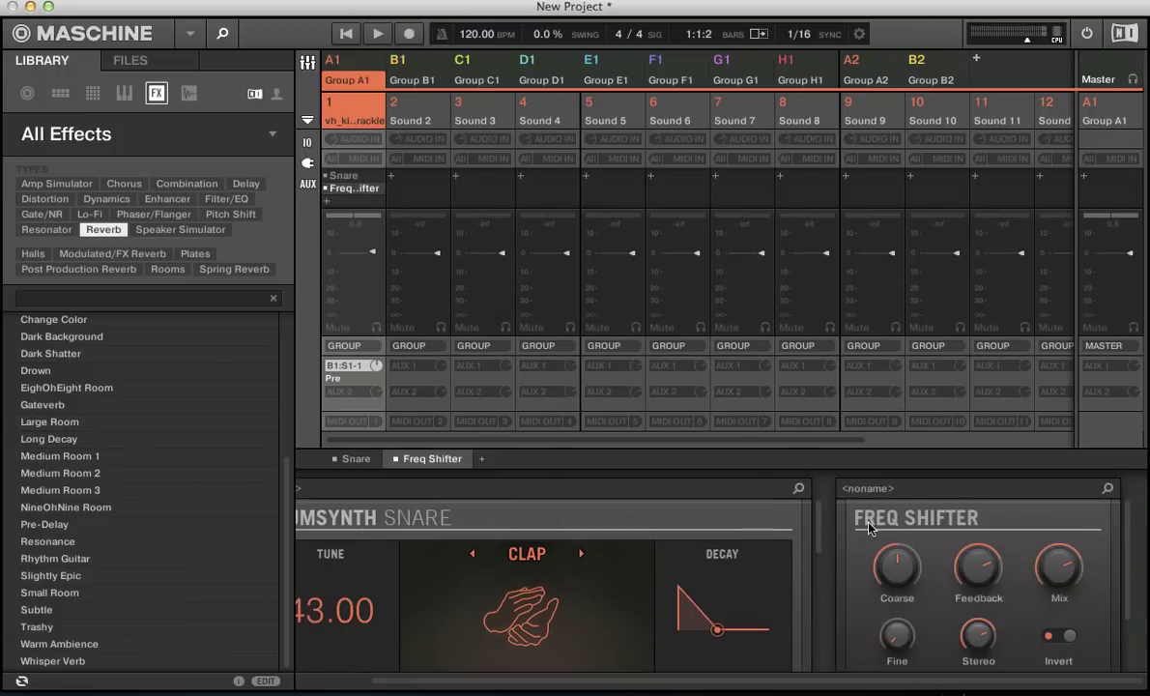
click(481, 461)
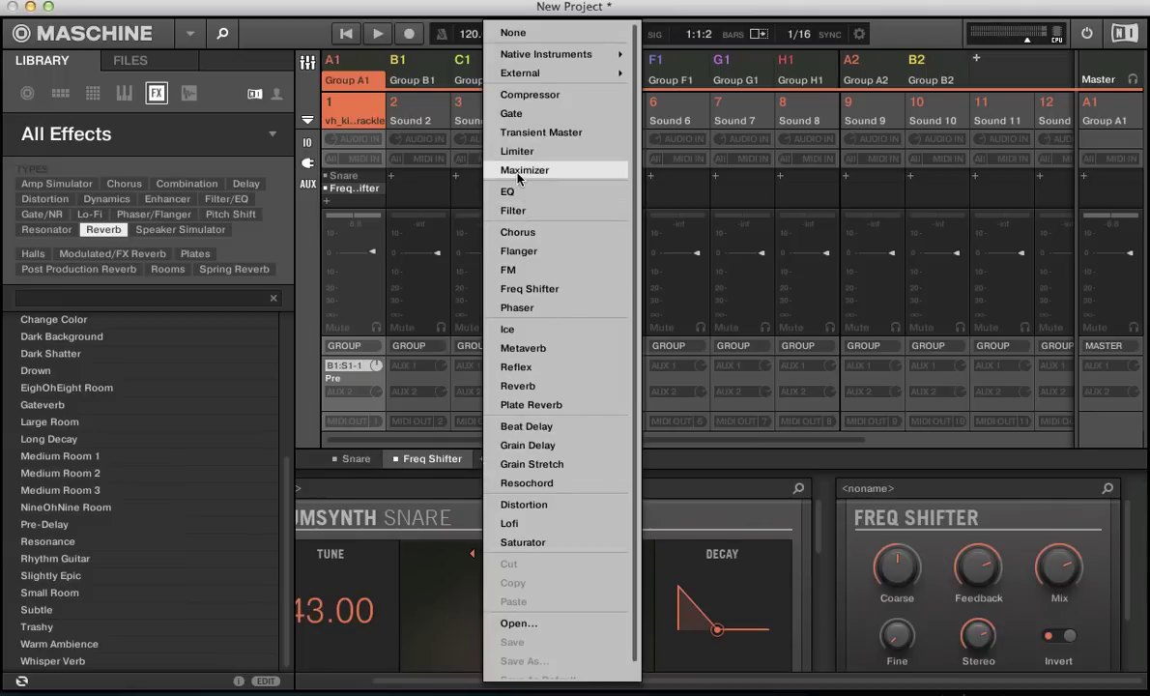
click(517, 386)
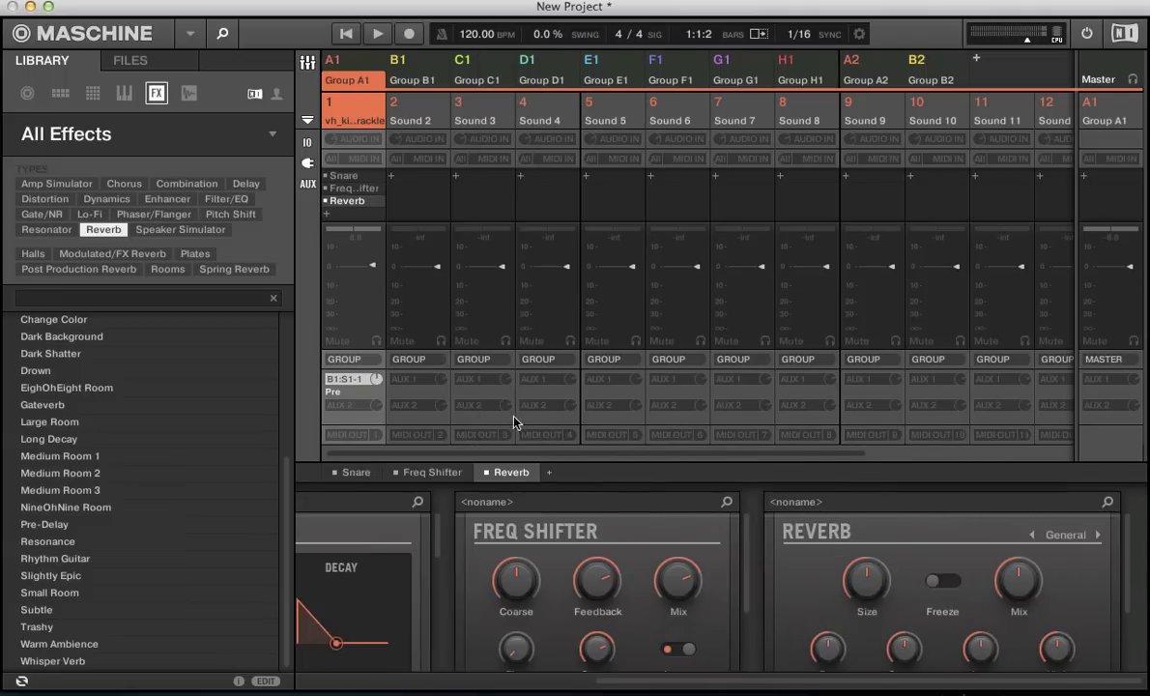
click(555, 475)
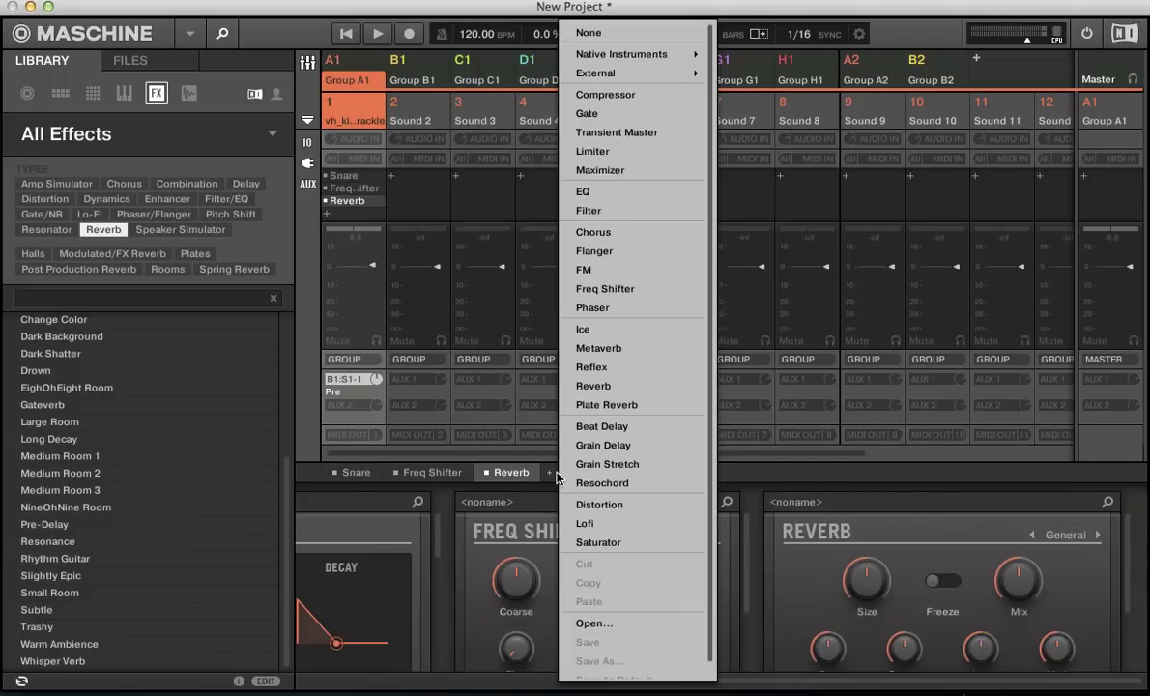
click(582, 95)
key(space)
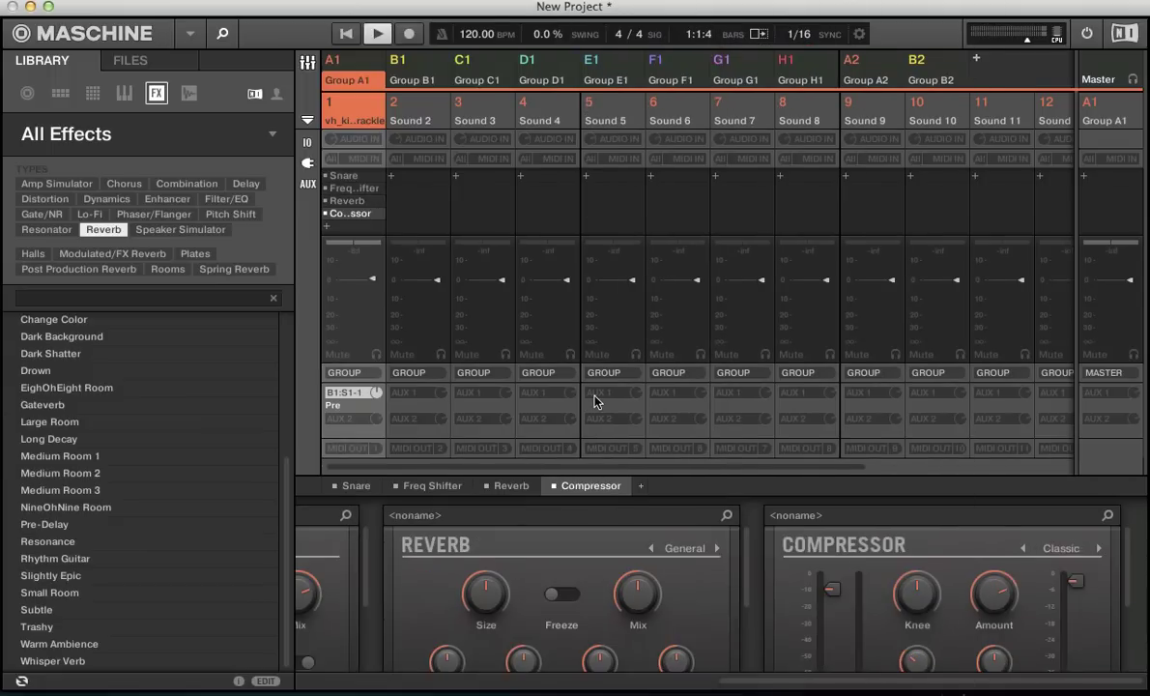
key(space)
View the Freq Shifter, Reverb and Compressor in turn, and hide and show the mixer's plug-in slots.
click(426, 486)
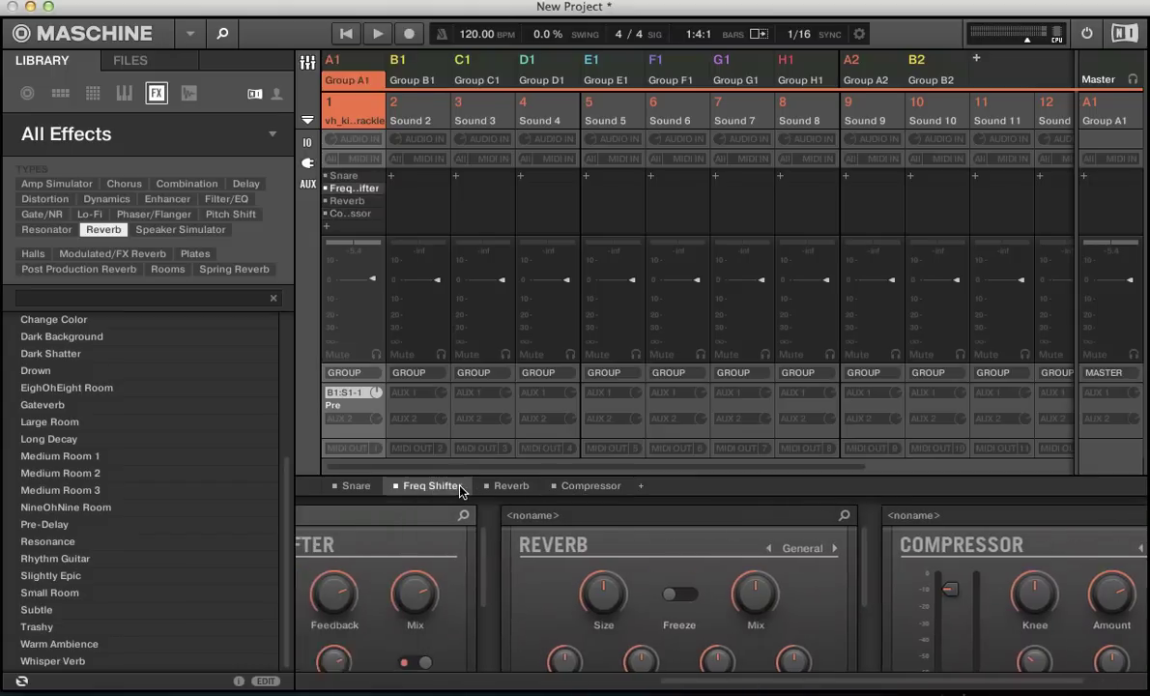
click(512, 486)
click(583, 486)
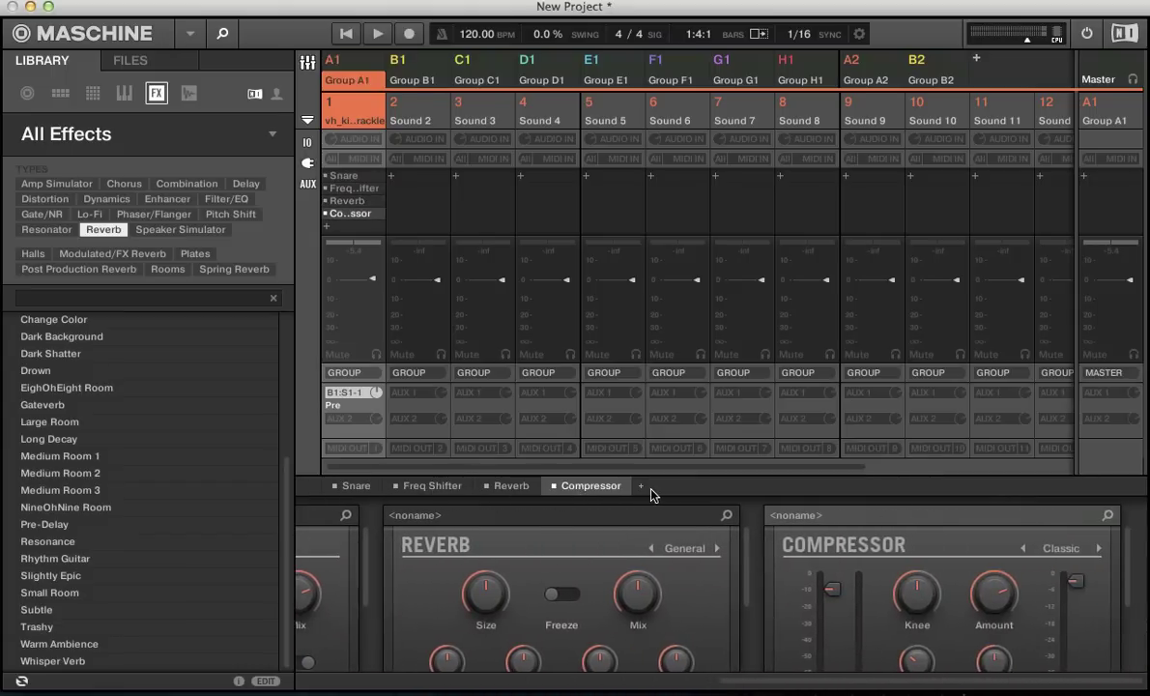
click(307, 164)
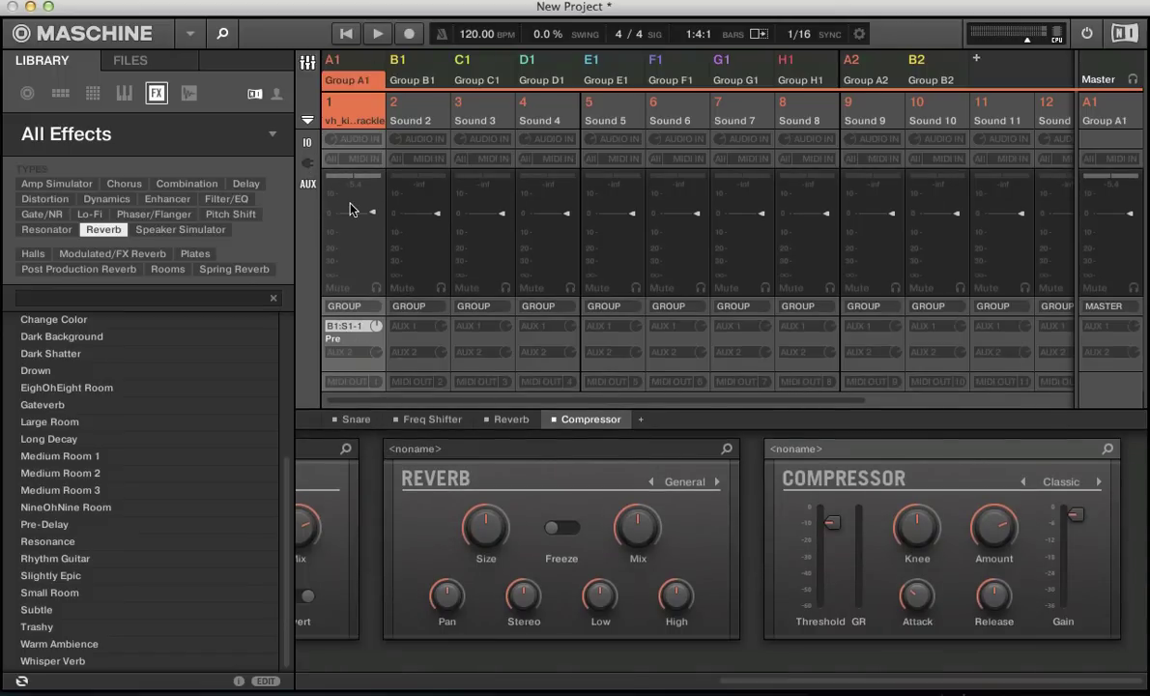
click(309, 167)
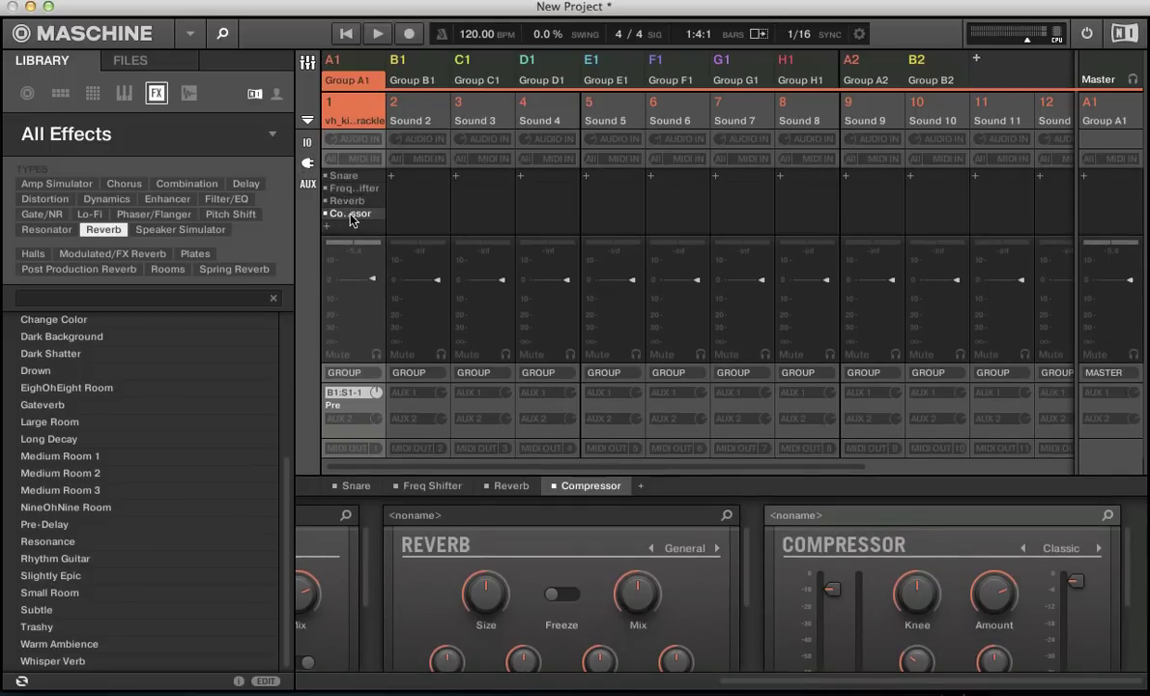
Reorder the first sound's effects by moving the Compressor directly after Snare and the Freq Shifter to the end.
drag(351, 217, 353, 186)
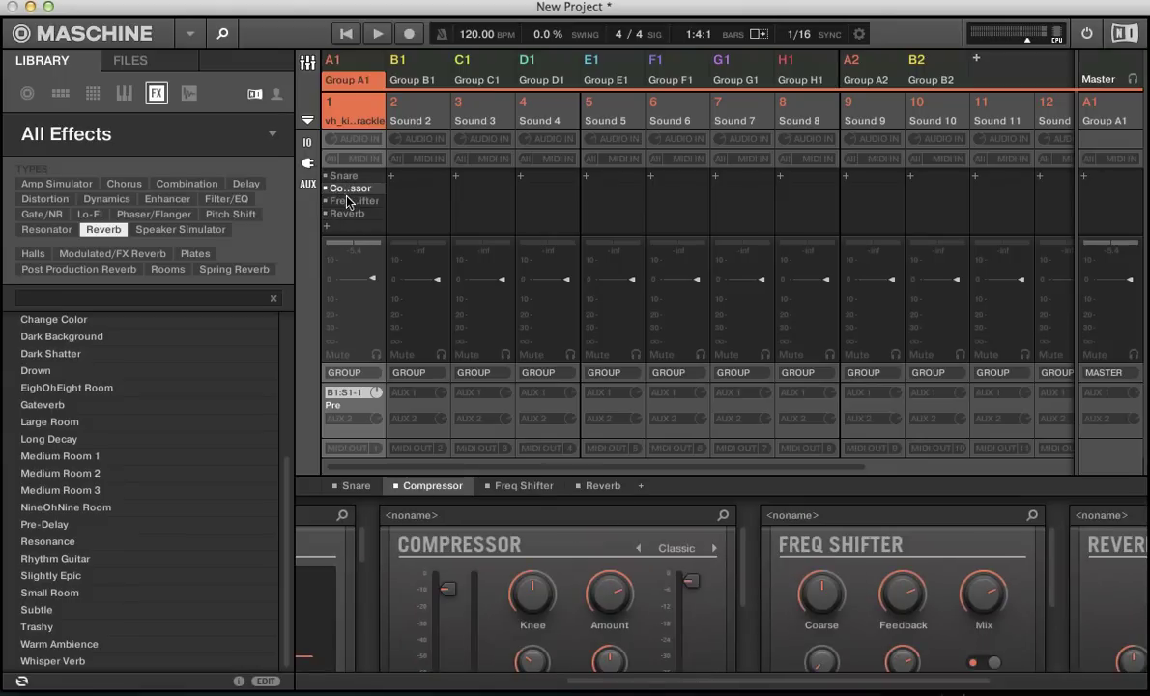
click(350, 203)
drag(348, 208, 352, 222)
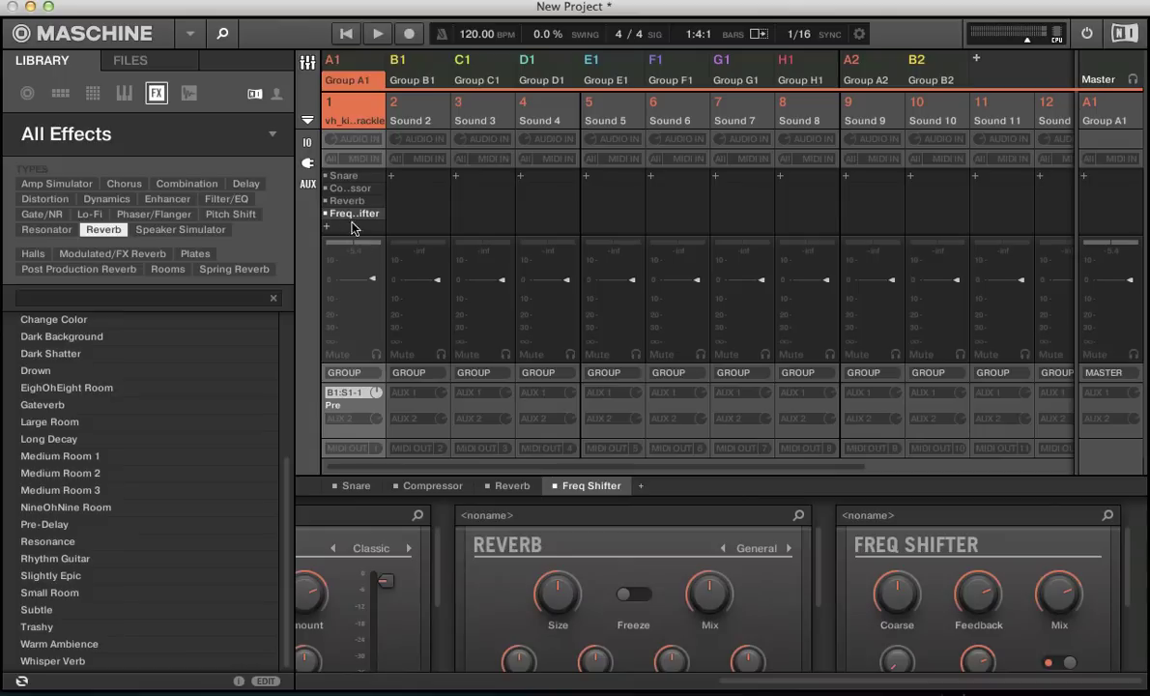
View the Reverb and its neighbouring effects, toggle the mixer's plug-in slots, and switch from the mixer to the arrange view.
click(342, 202)
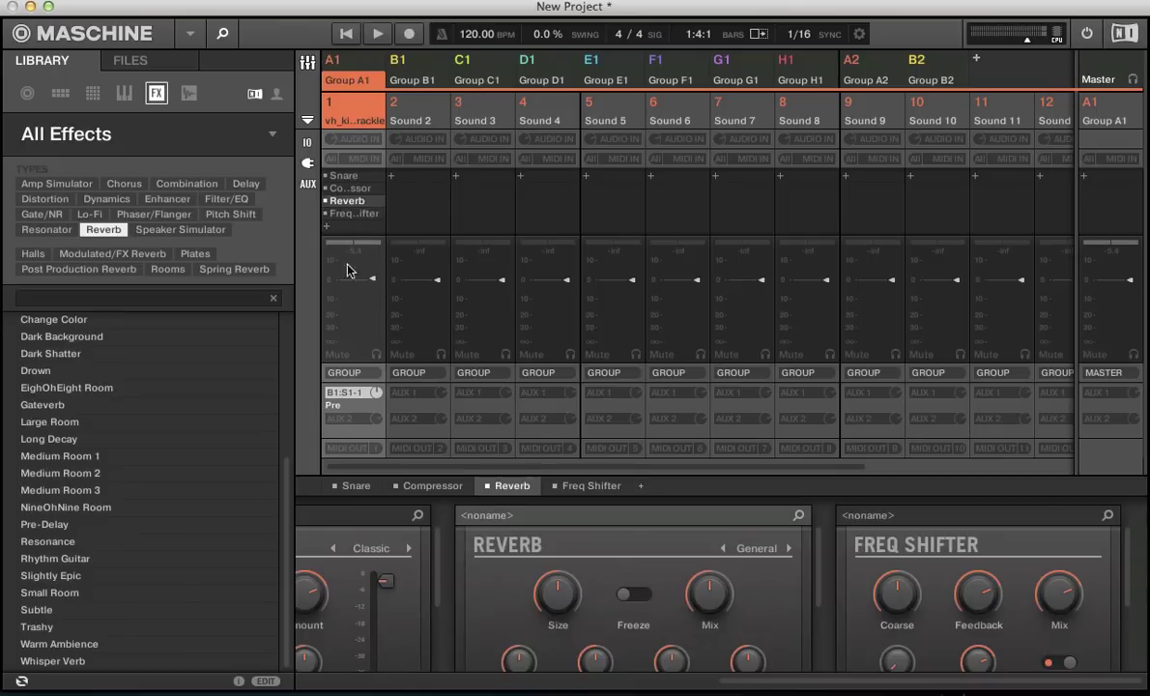
scroll(597, 587, left, 5)
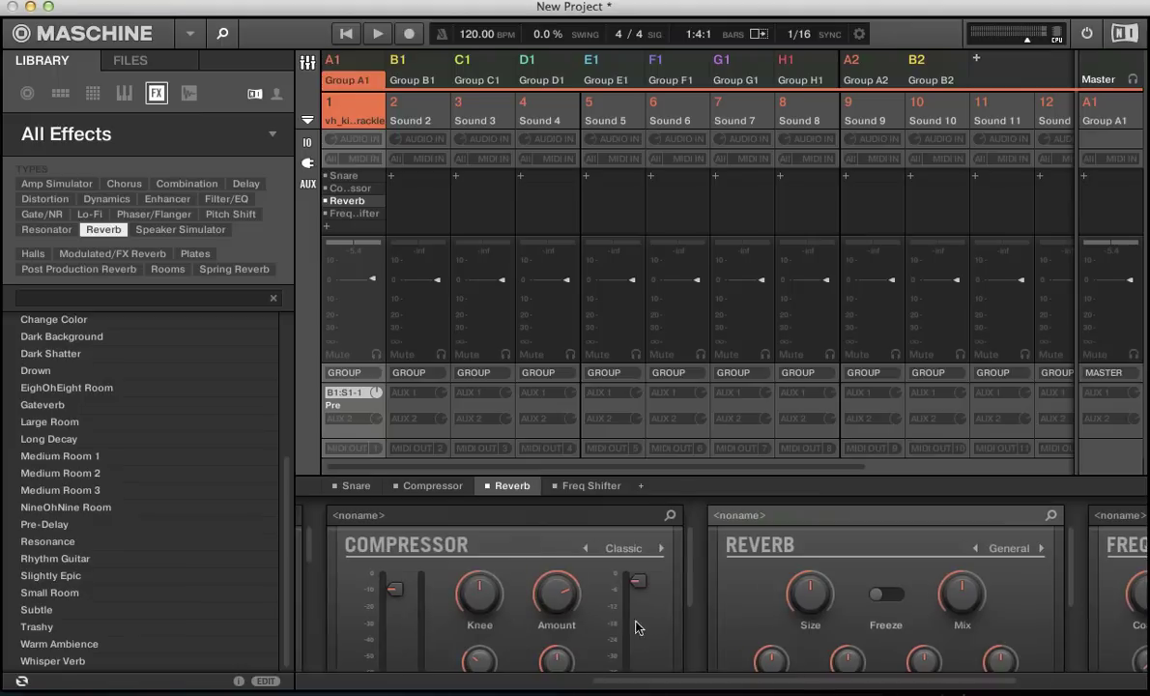
click(305, 164)
click(305, 163)
key(super+m)
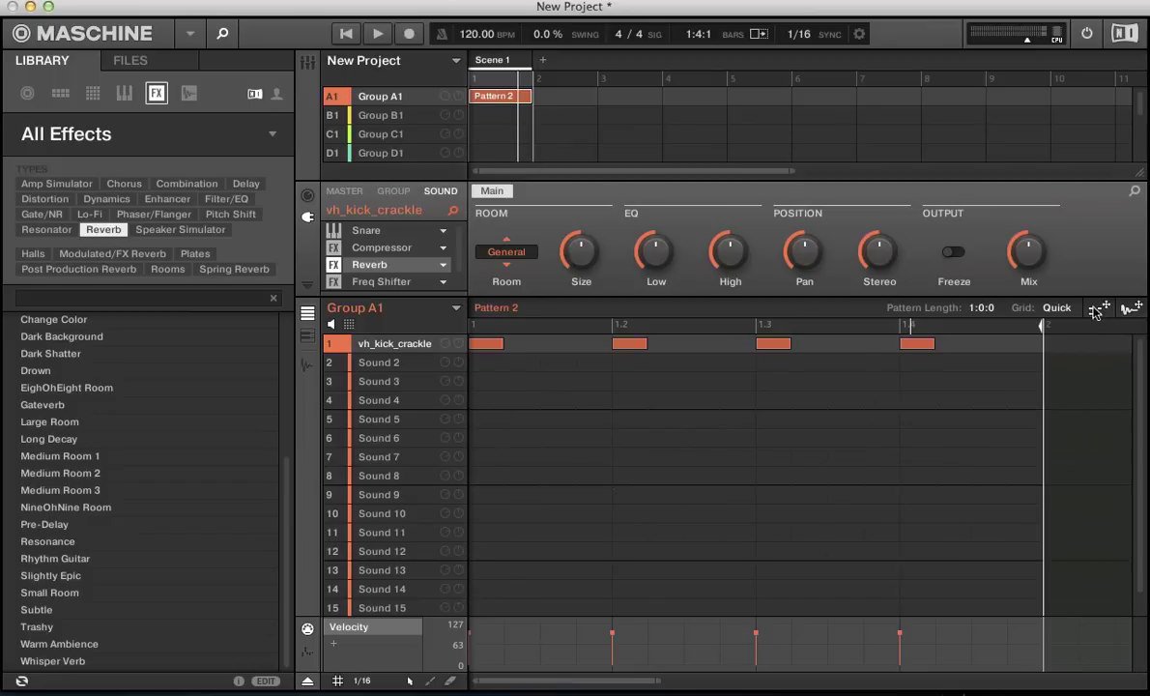
Try to export Pattern 2 as MIDI out of the pattern editor.
drag(1095, 308, 1054, 288)
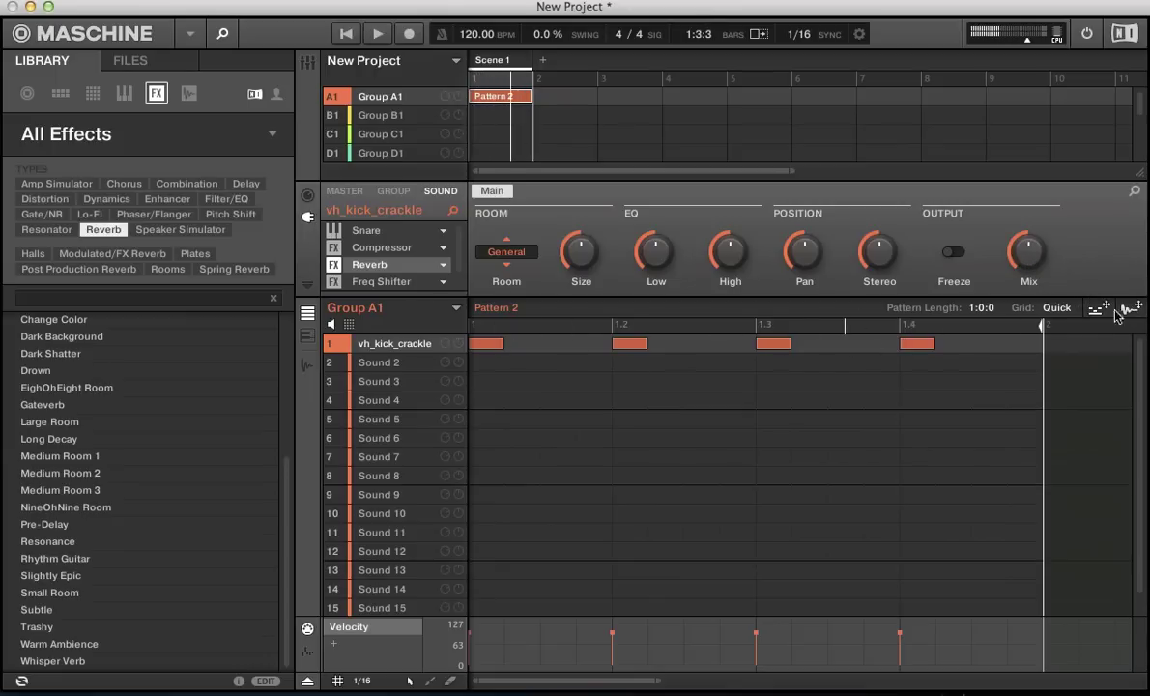
drag(1049, 295, 1126, 309)
drag(1095, 312, 672, 364)
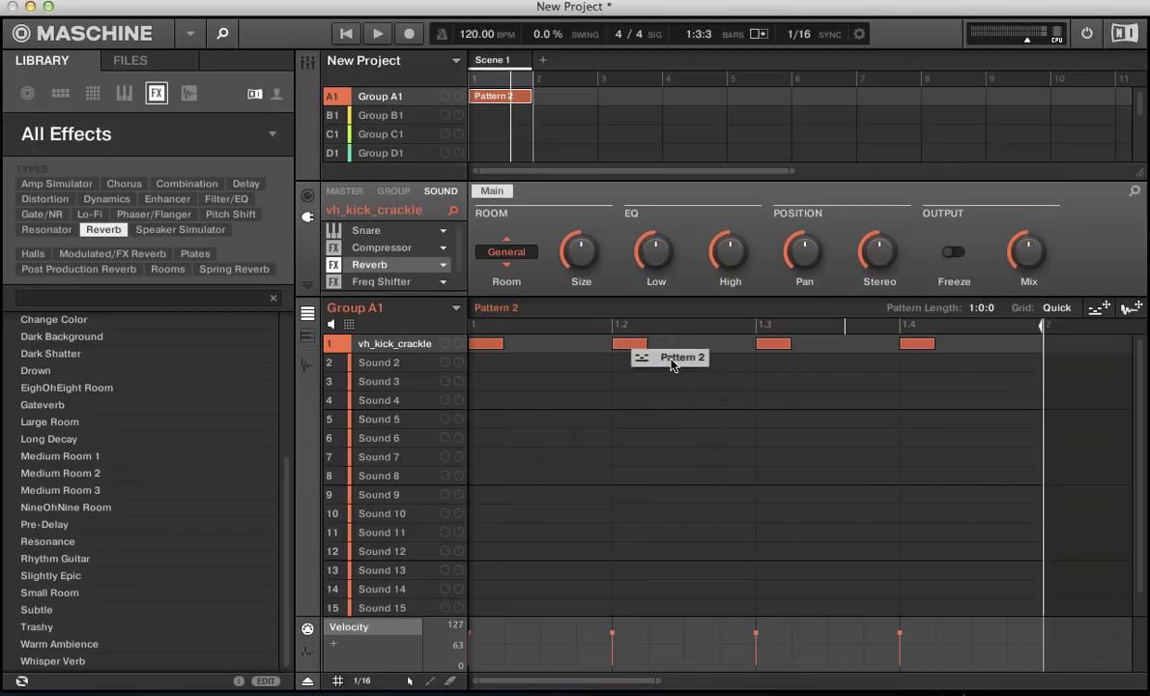
drag(671, 364, 1098, 310)
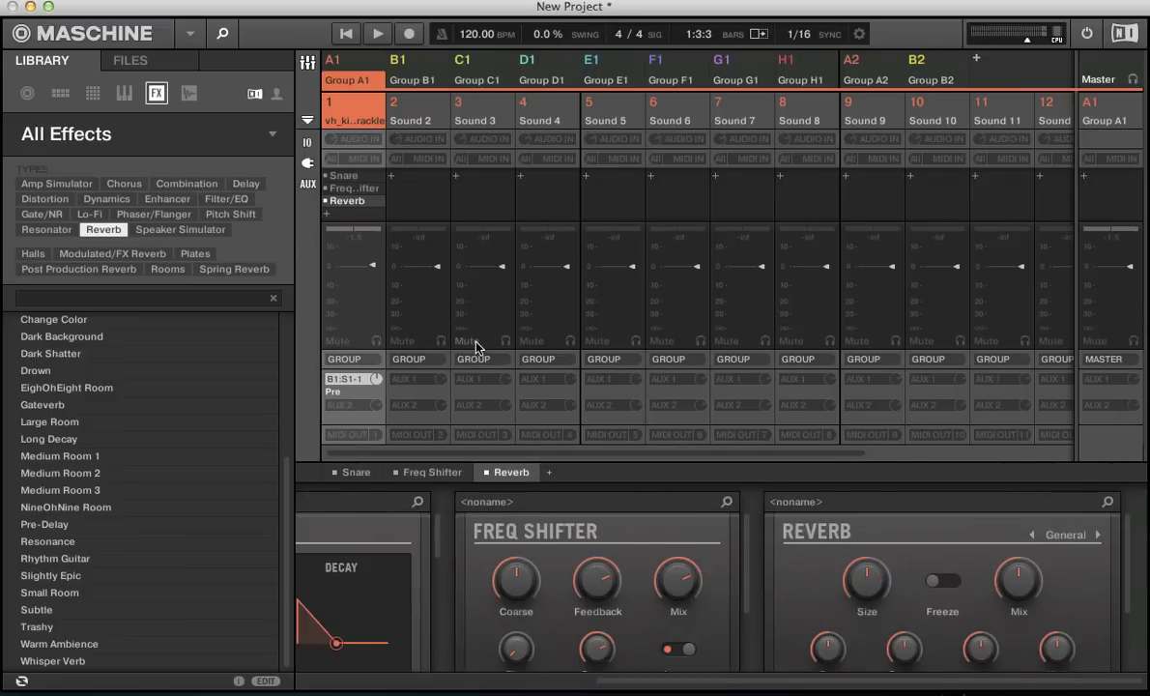
Undo the Reverb and Freq Shifter additions on Group A1's first sound, redo them, and return to the arrange view.
key(Delete)
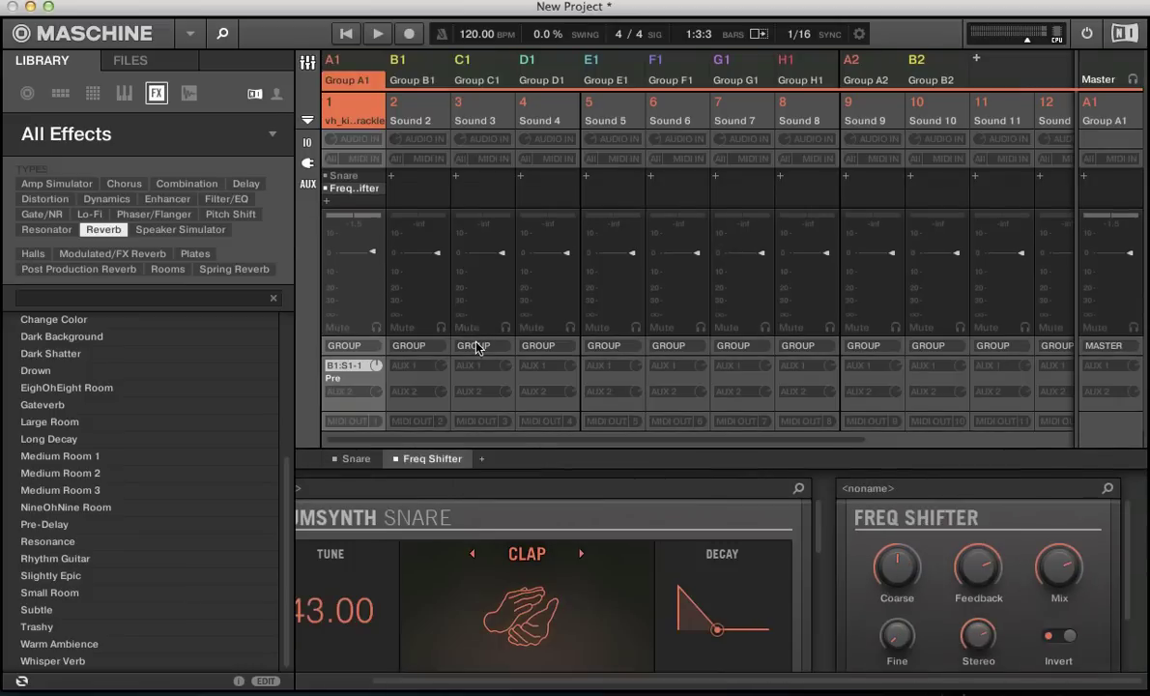
key(Delete)
key(Right)
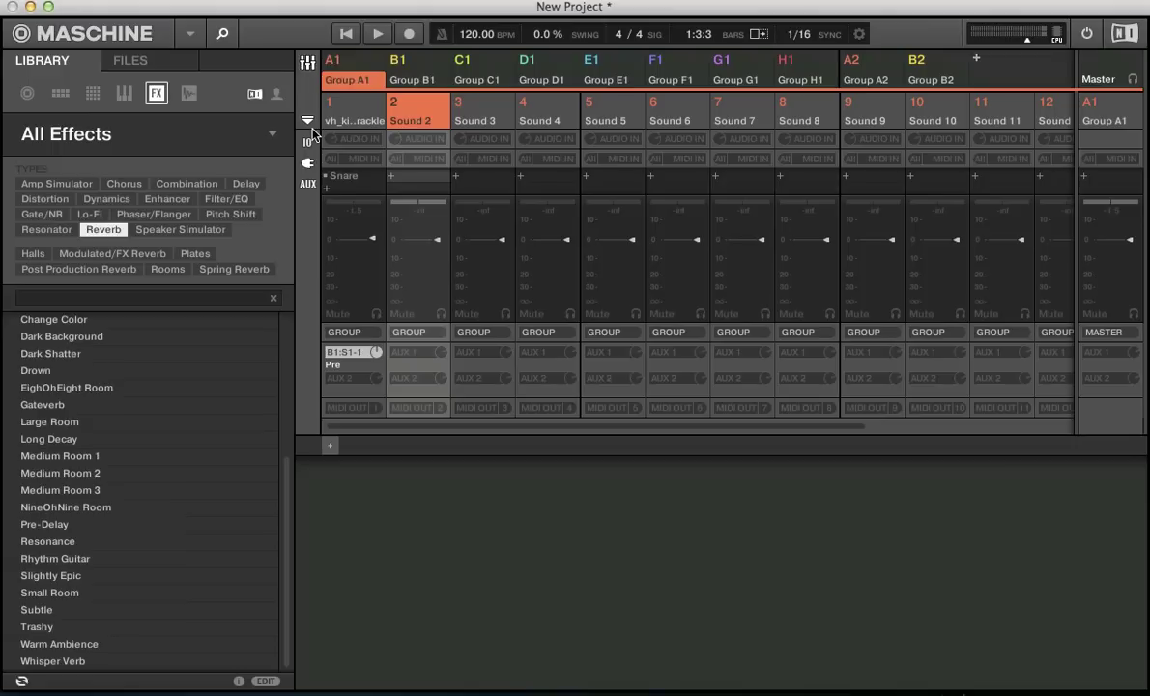
key(Left)
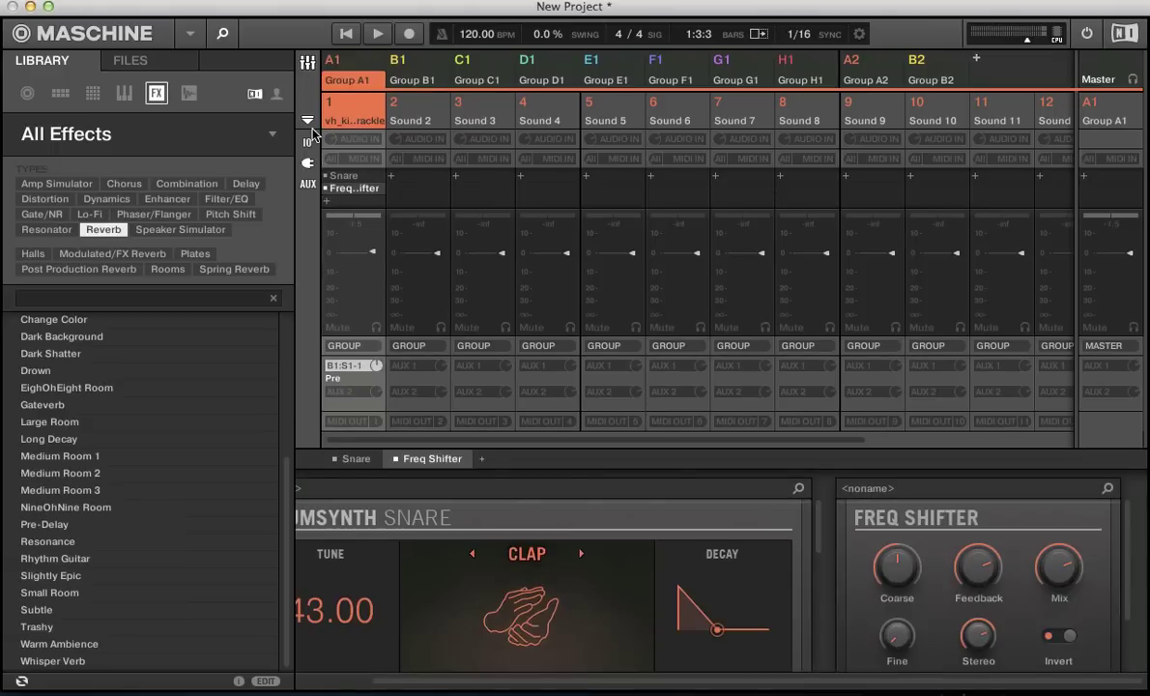
key(super+m)
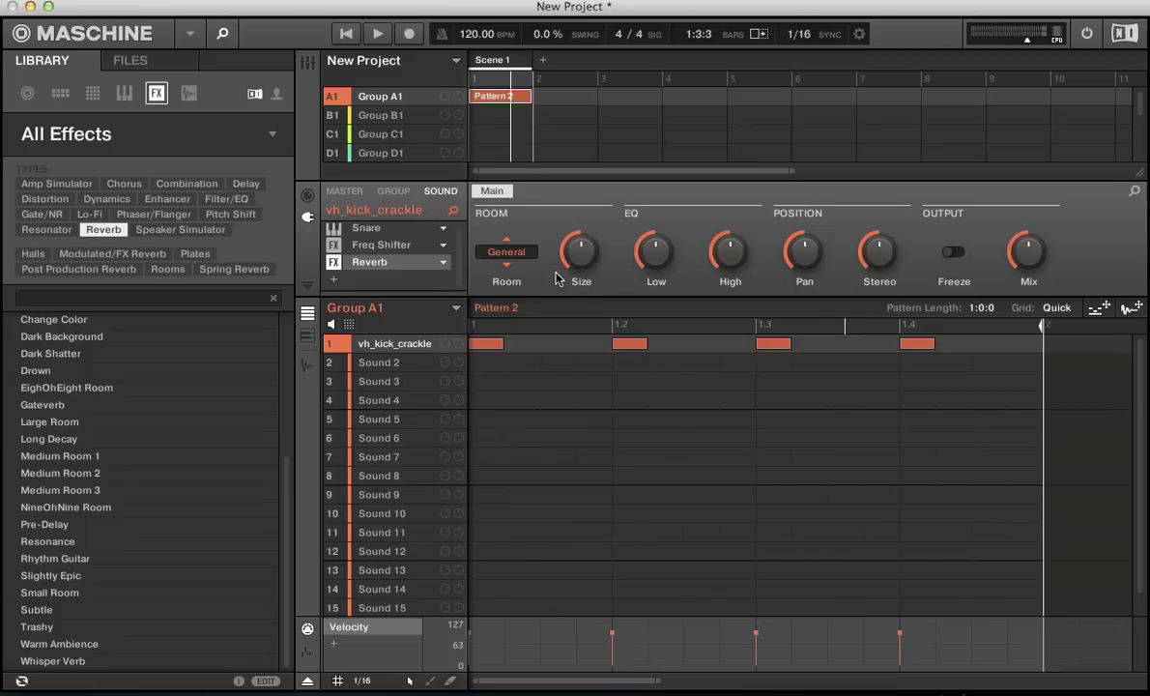
Play Pattern 2 and add modulation for the Size parameter of the first sound's Reverb.
key(space)
drag(558, 278, 595, 274)
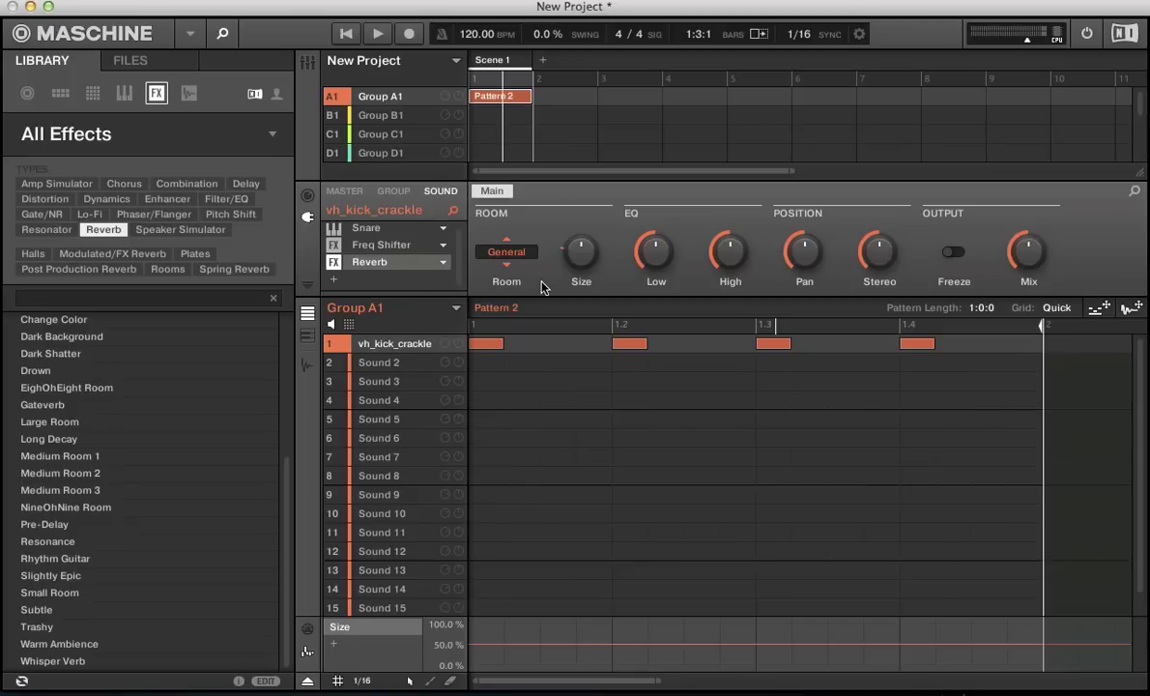
mouse_move(580, 258)
Show the sample editor for Sound 2 and load Agogo FistPick 5 from the Drums samples into it.
click(309, 336)
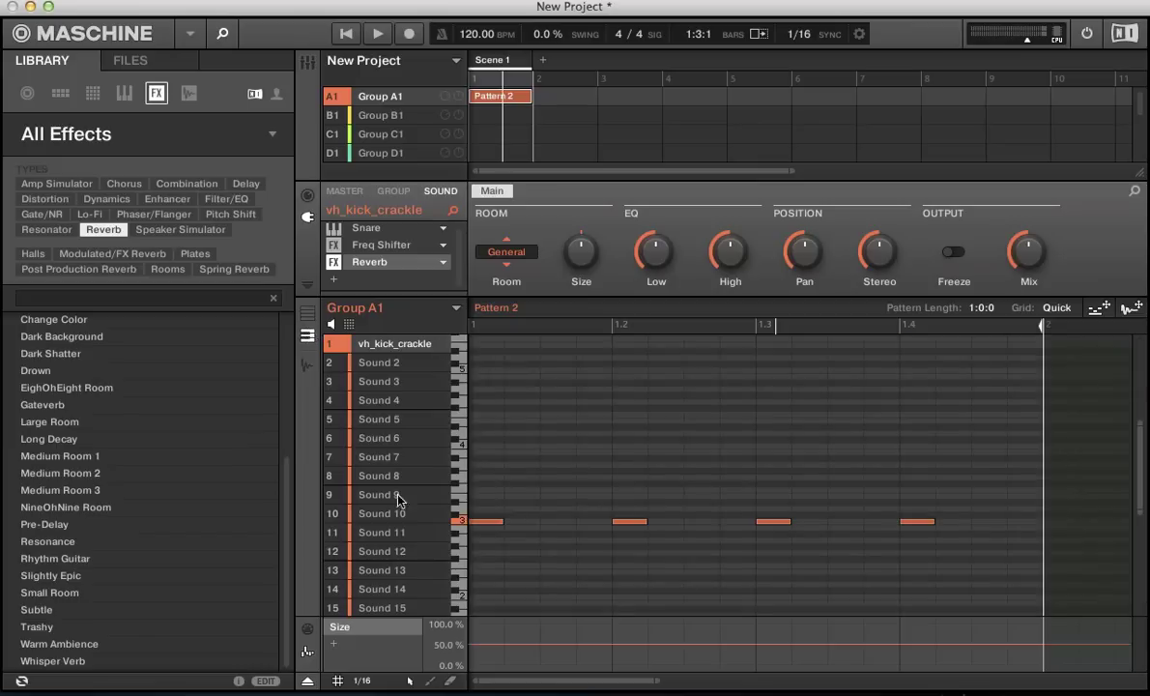
click(307, 367)
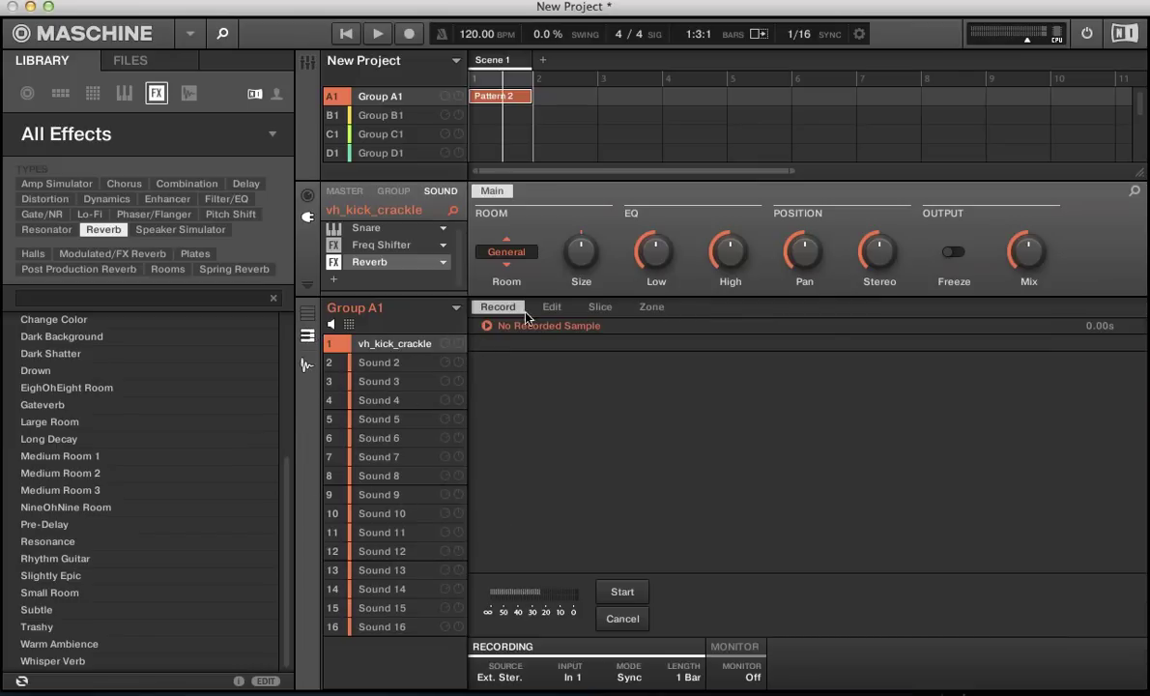
click(370, 363)
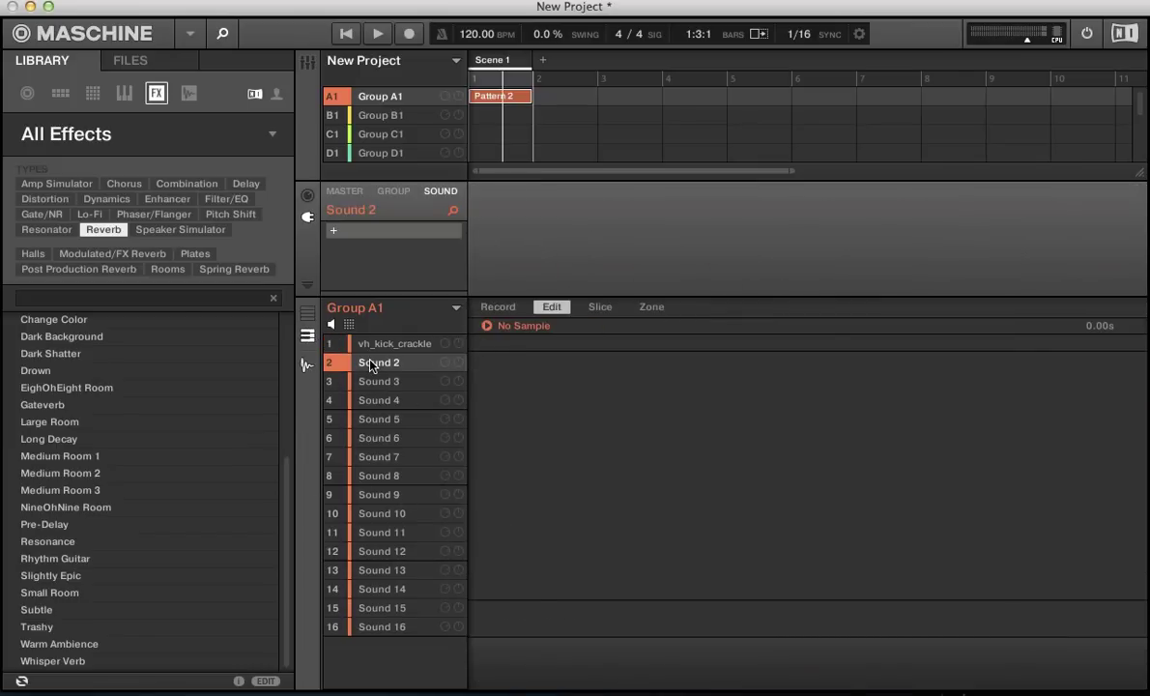
click(187, 93)
click(119, 182)
double_click(39, 373)
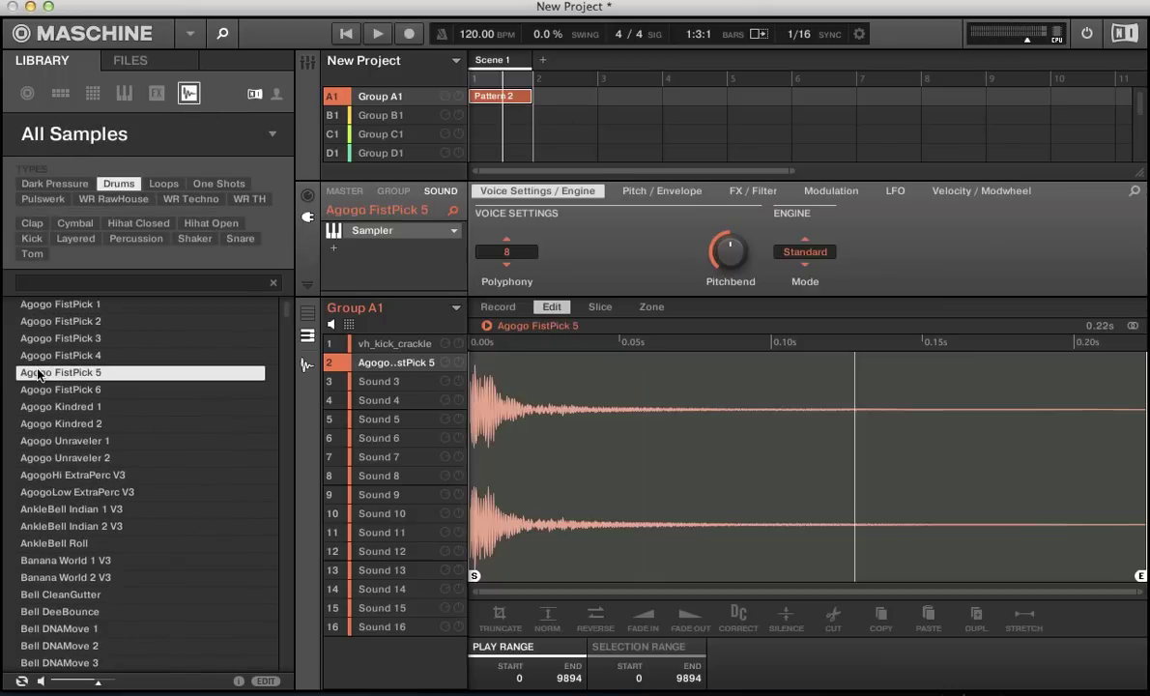
drag(38, 373, 215, 375)
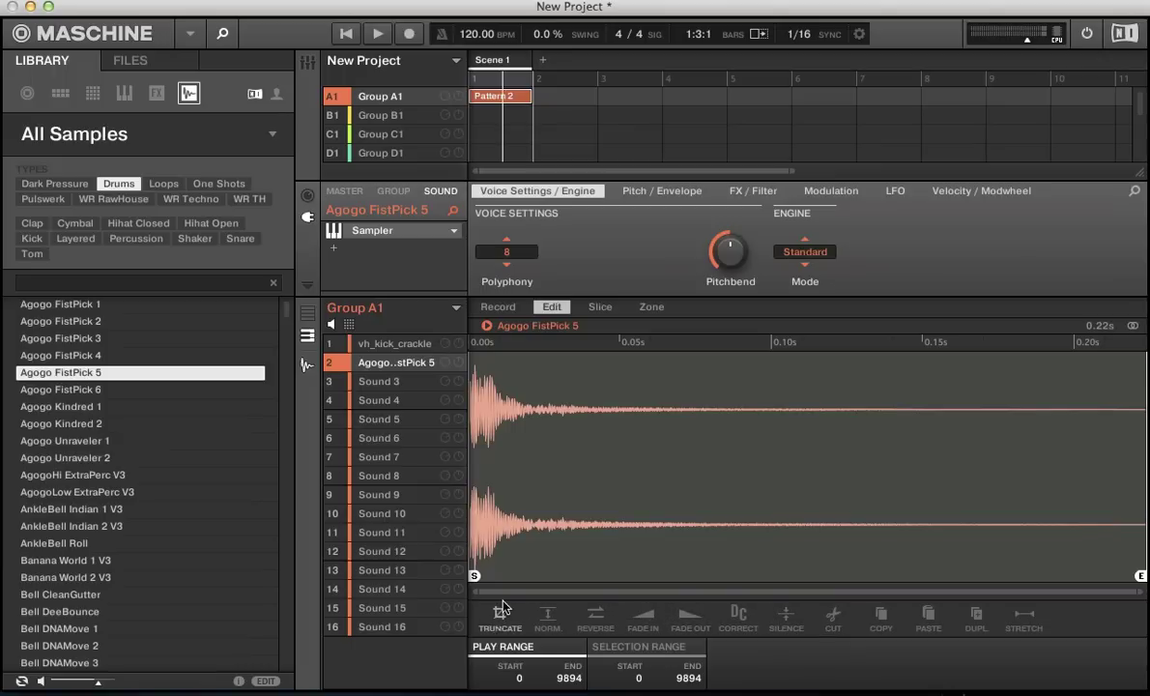
Set the sample's play range end to 1806 and select the range from 969 to 3796.
click(632, 654)
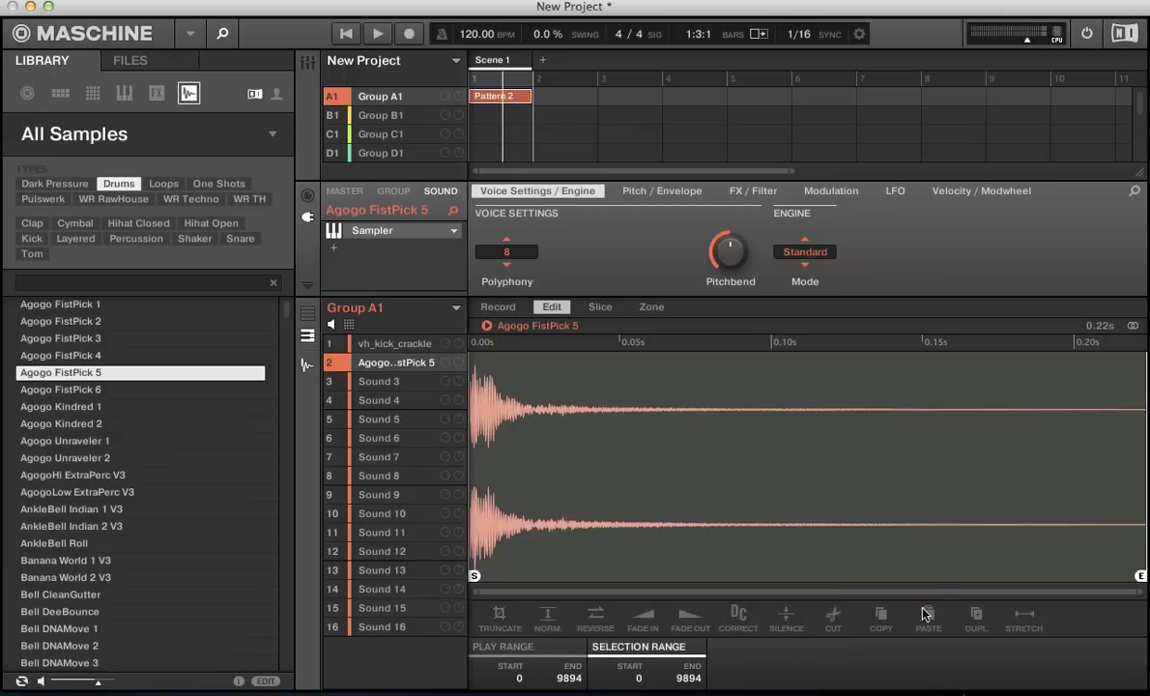
drag(1061, 539, 590, 588)
mouse_move(536, 516)
mouse_down()
mouse_move(585, 471)
mouse_move(677, 501)
mouse_move(730, 502)
mouse_up()
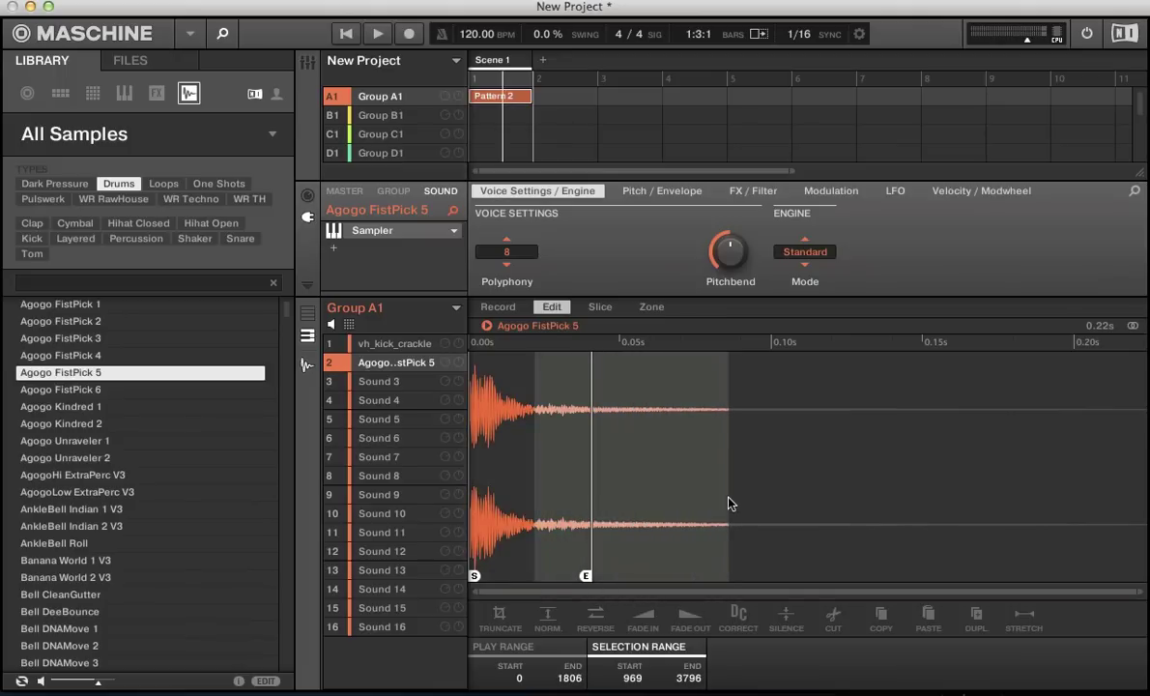
click(488, 646)
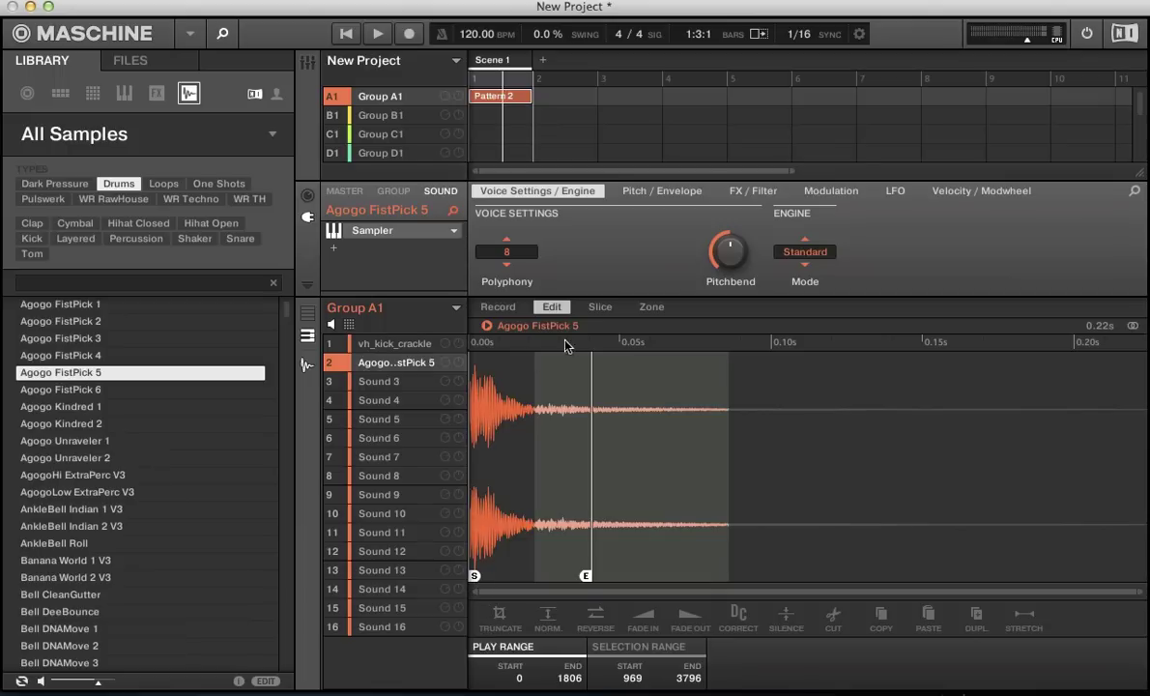
Switch the sample editor to slicing and replace Sound 2's sample with Agogo Kindred 1.
click(600, 307)
key(Down)
key(Down)
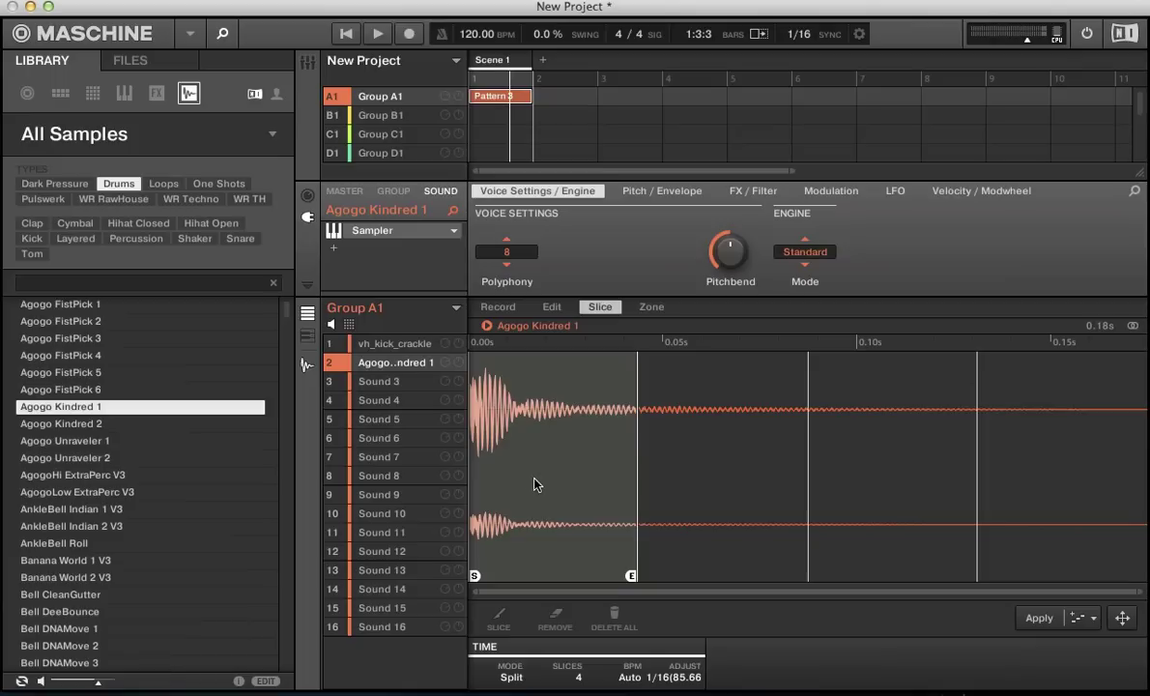
Audition the Agogo Kindred 1 slices one after another.
click(680, 436)
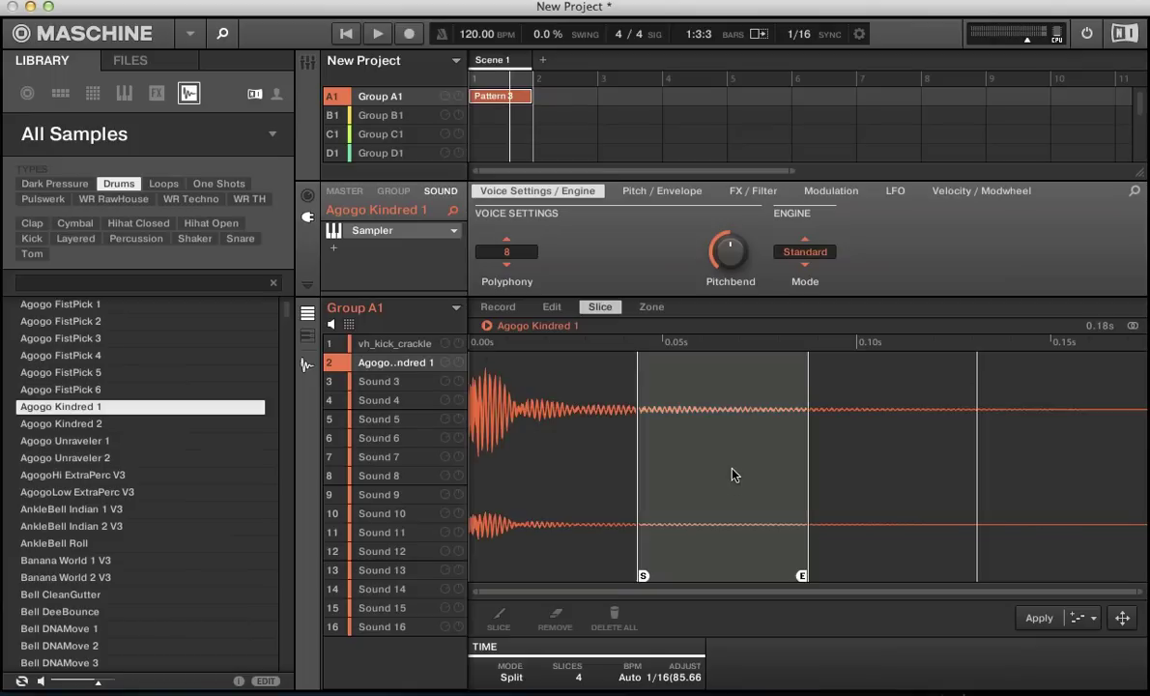
click(893, 443)
click(731, 436)
click(546, 435)
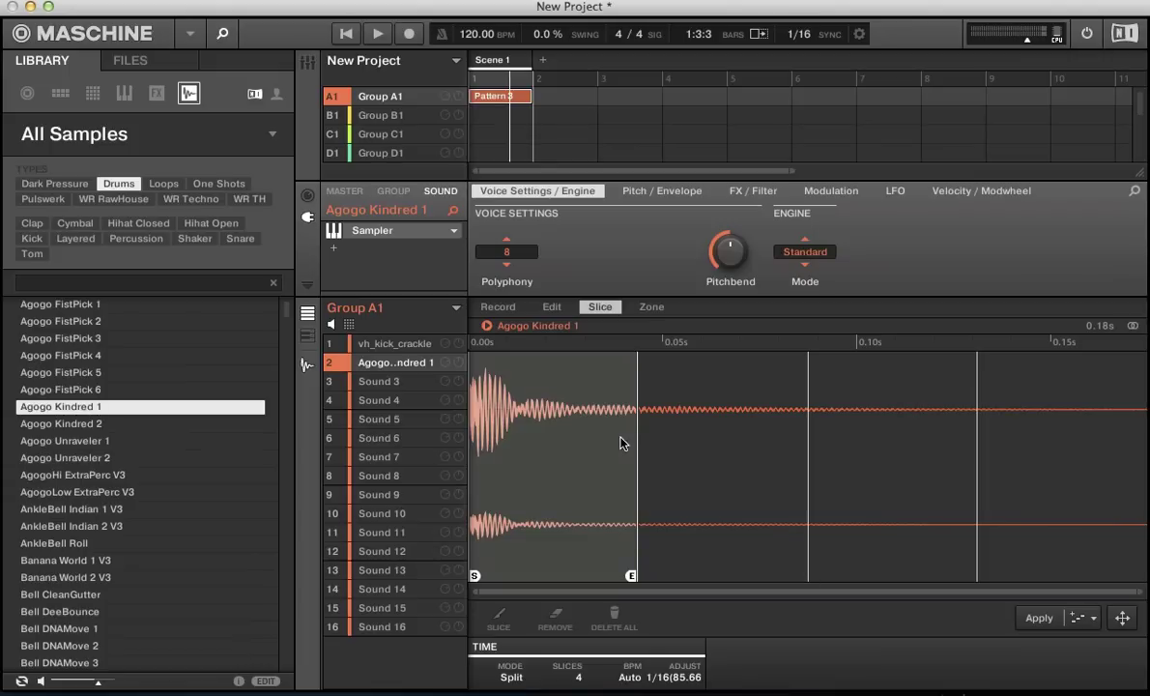
click(751, 448)
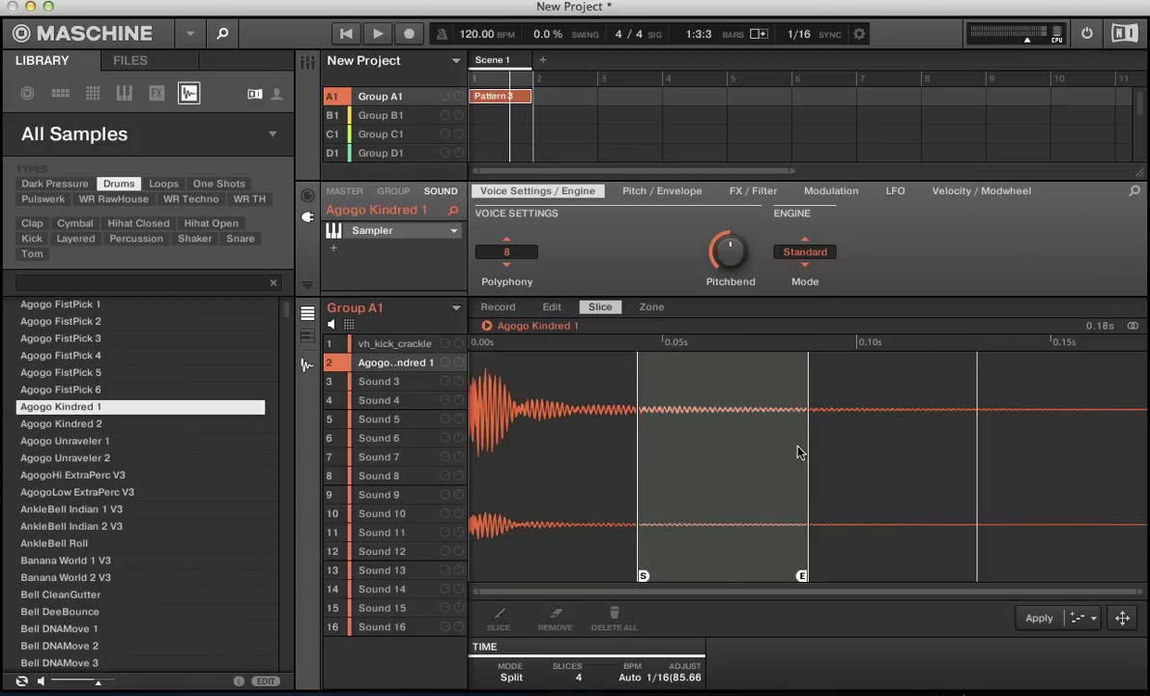
click(594, 552)
Move the first slice boundary to about 0.04 s, extend the first slice's end into the second slice, and audition both.
mouse_move(637, 477)
mouse_down()
mouse_move(691, 475)
mouse_move(570, 482)
mouse_move(658, 485)
mouse_move(626, 485)
mouse_up()
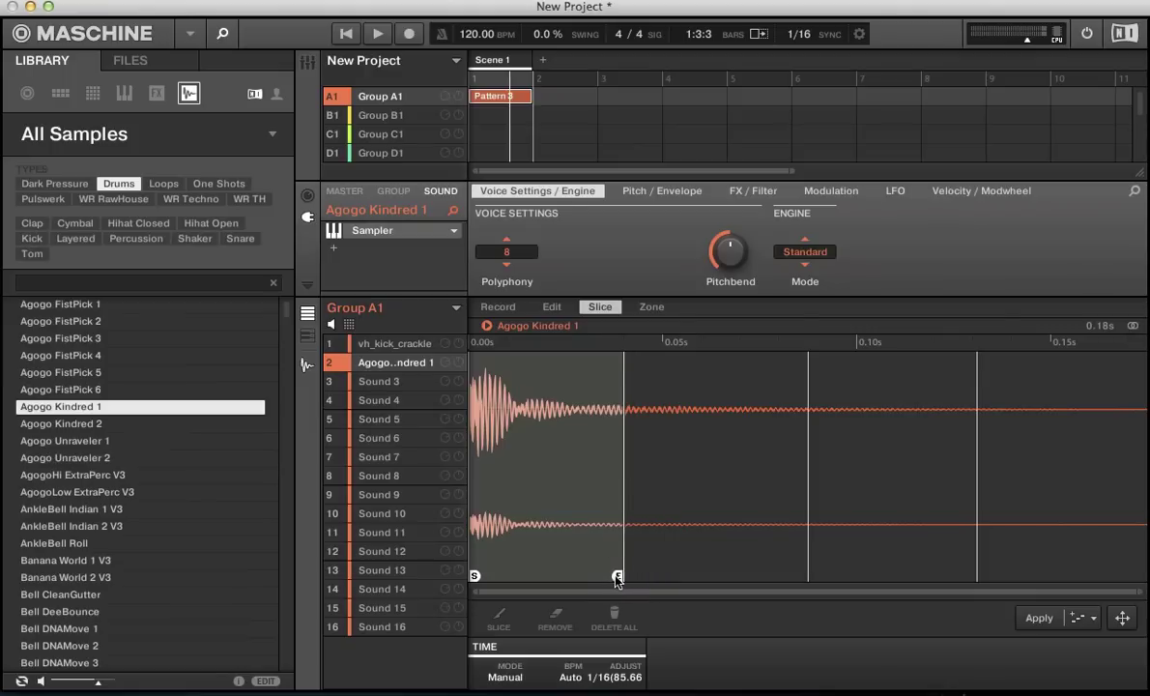
drag(616, 578, 725, 576)
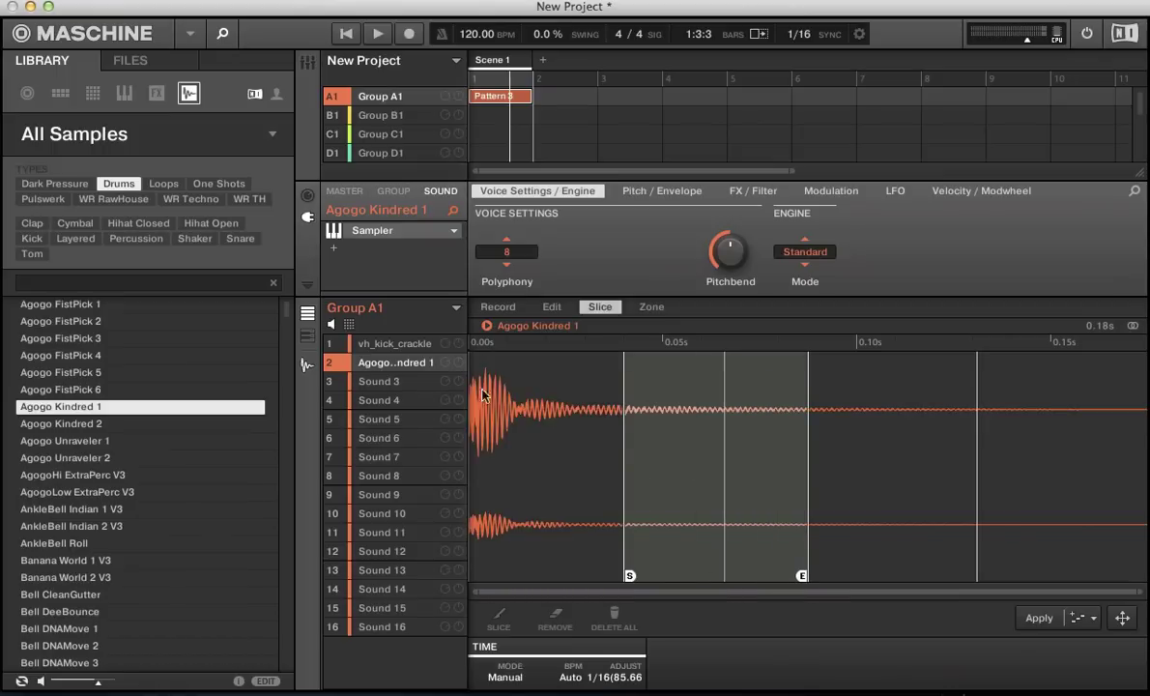
click(769, 483)
click(561, 534)
click(695, 569)
click(586, 508)
click(672, 570)
click(616, 582)
Shorten the first and second slices, start the second at about 0.05 s and the third just past 0.10 s, and audition the slices.
mouse_move(722, 577)
mouse_down()
mouse_move(547, 577)
mouse_move(524, 553)
mouse_up()
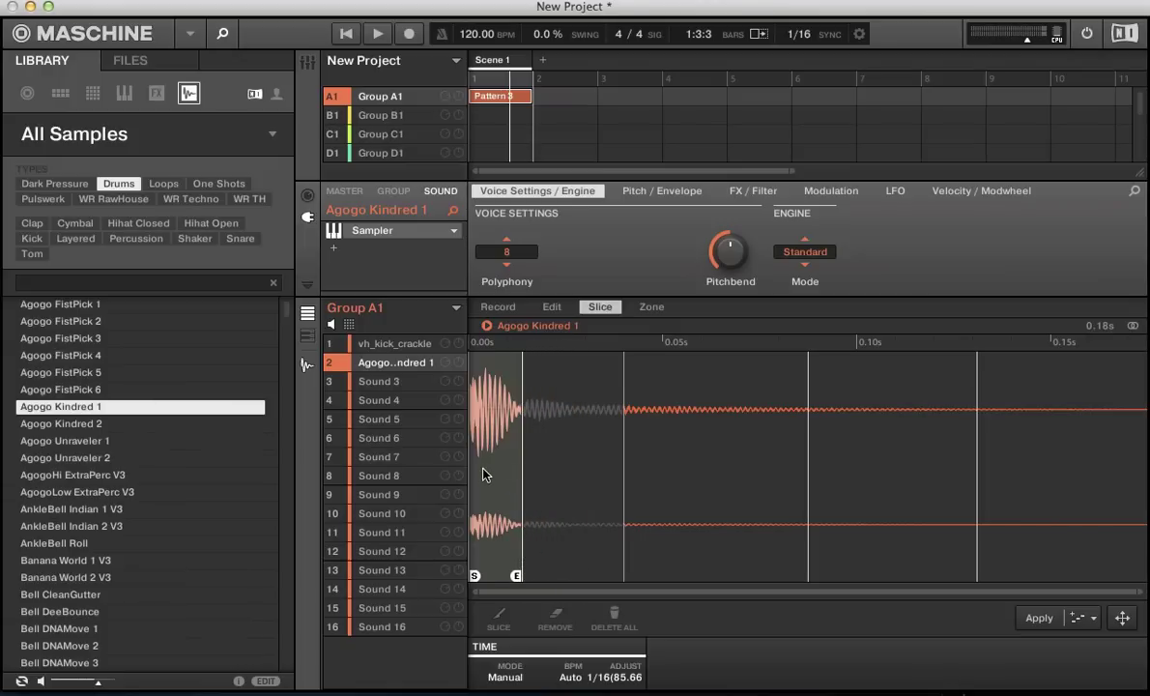
click(626, 524)
drag(625, 525, 673, 525)
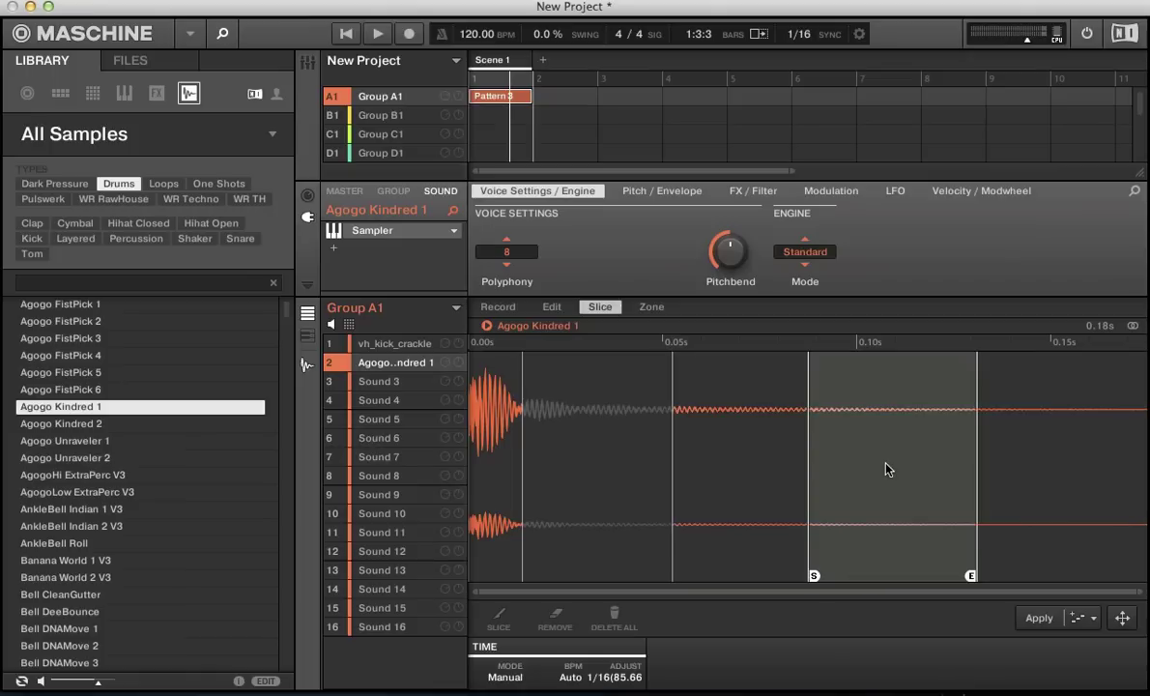
mouse_move(801, 578)
mouse_down()
mouse_move(750, 578)
mouse_move(874, 578)
mouse_up()
click(851, 547)
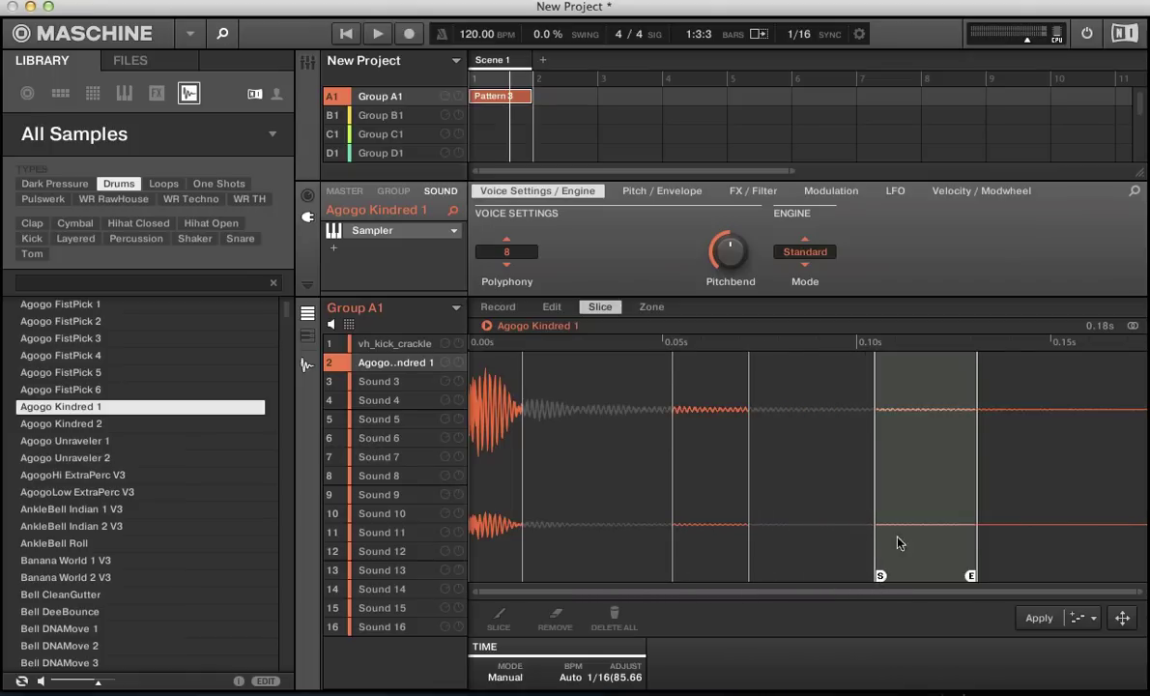
click(1022, 530)
click(515, 472)
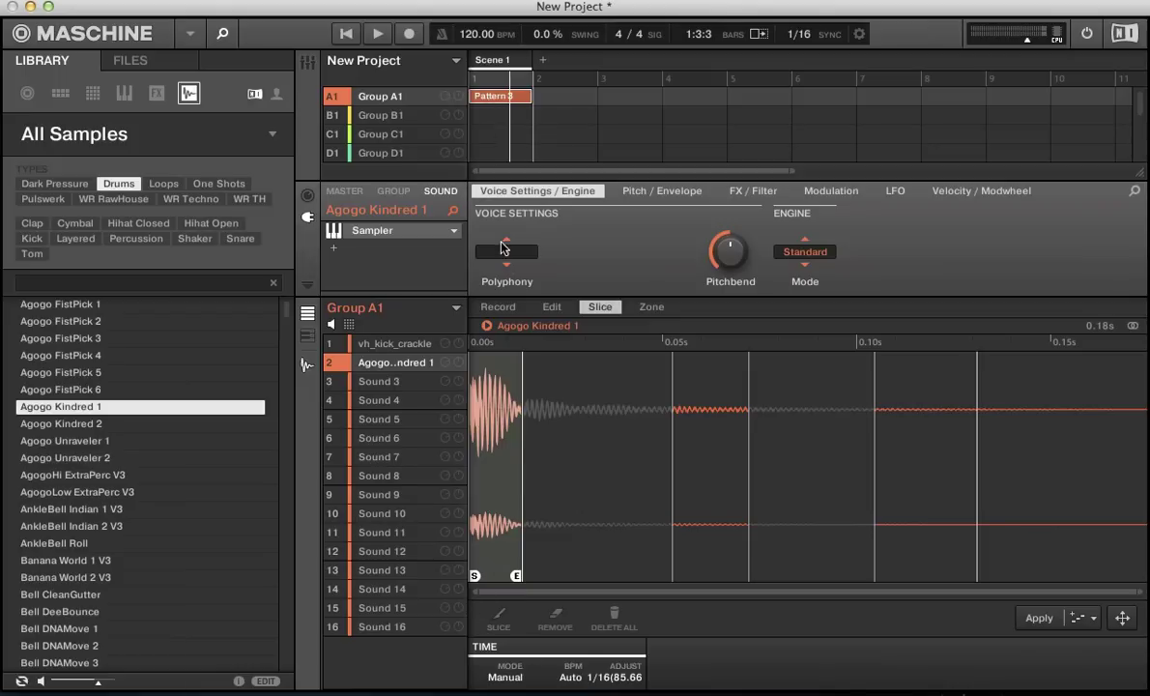
View the sample editor's Edit and Record pages for Agogo Kindred 1 and return to its slices.
click(551, 306)
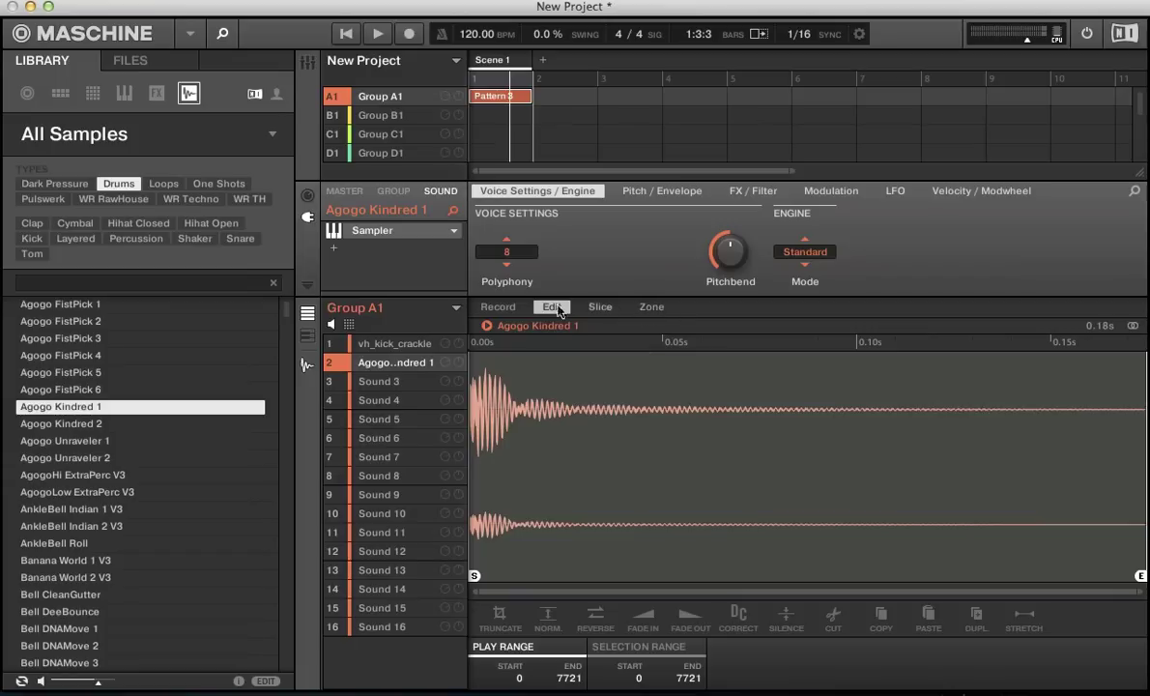
click(498, 306)
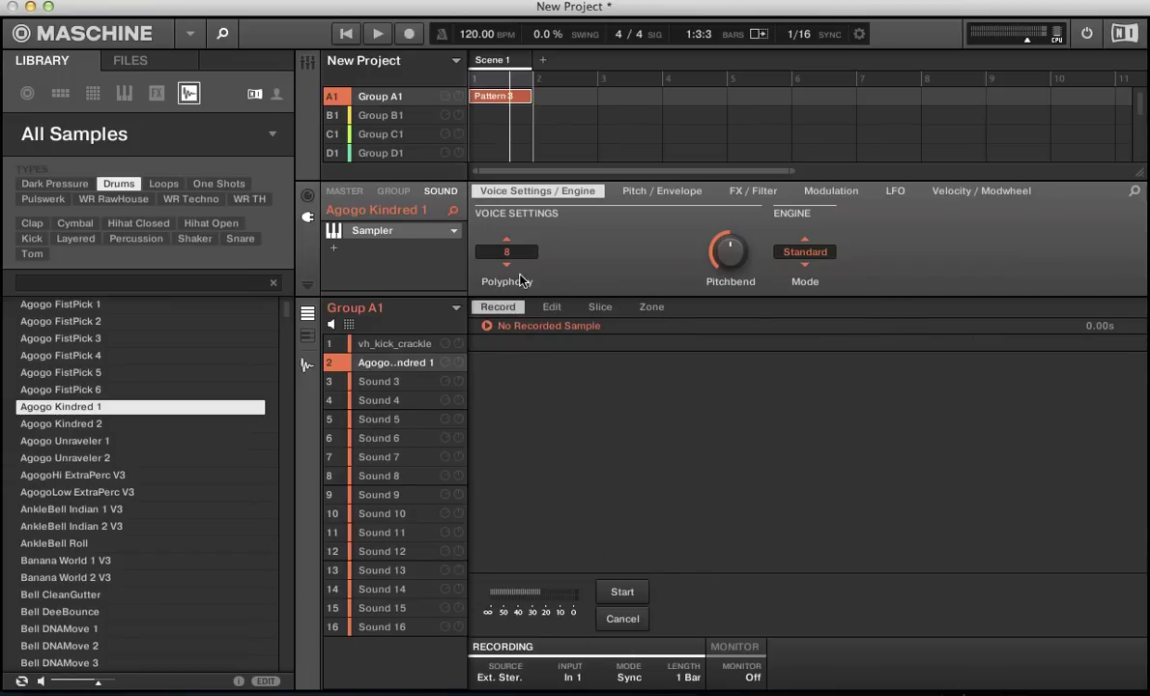
click(547, 306)
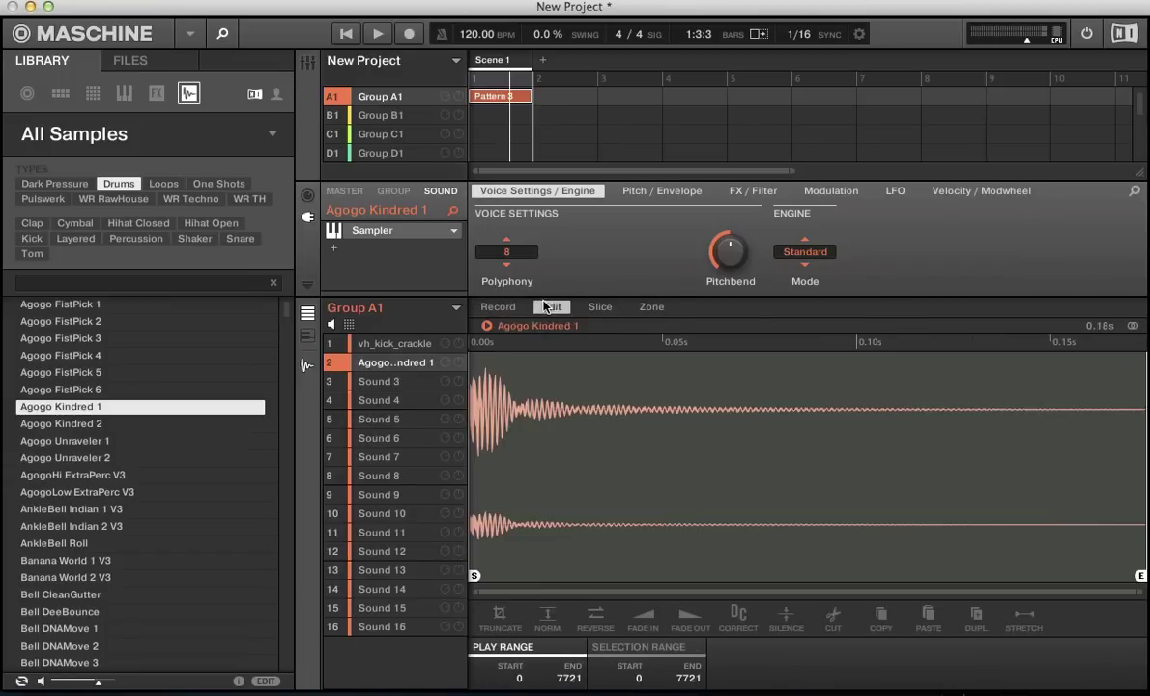
click(600, 307)
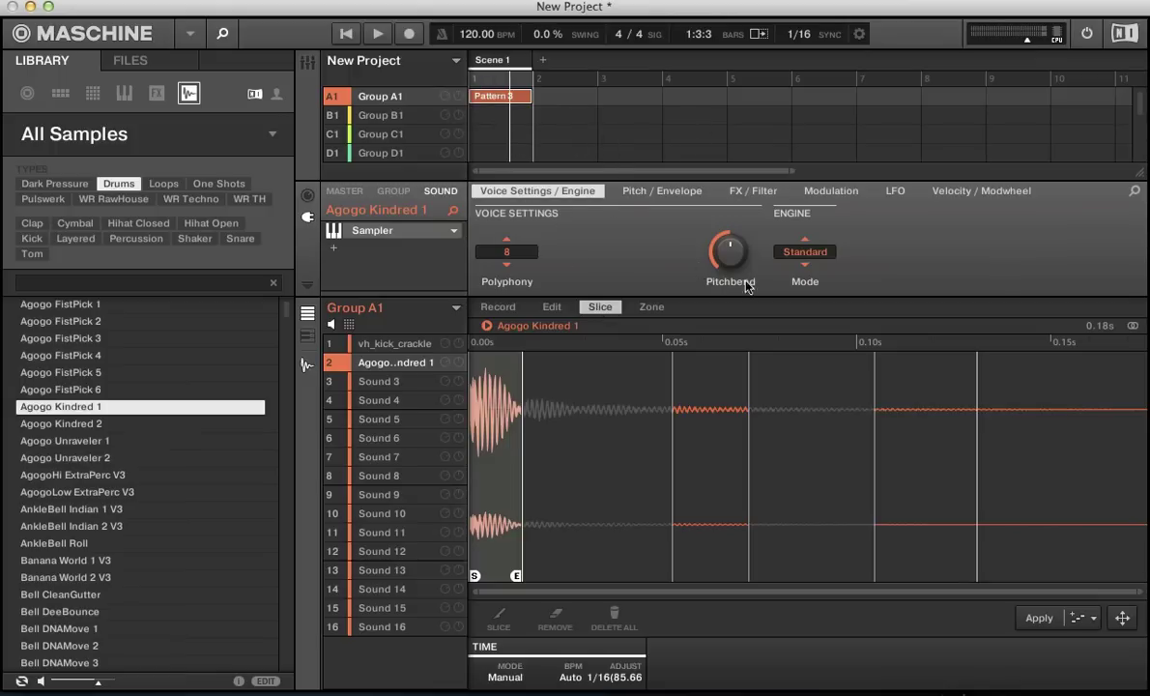
Return to the pattern editor with vh_kick_crackle selected and play Pattern 3 briefly.
click(393, 345)
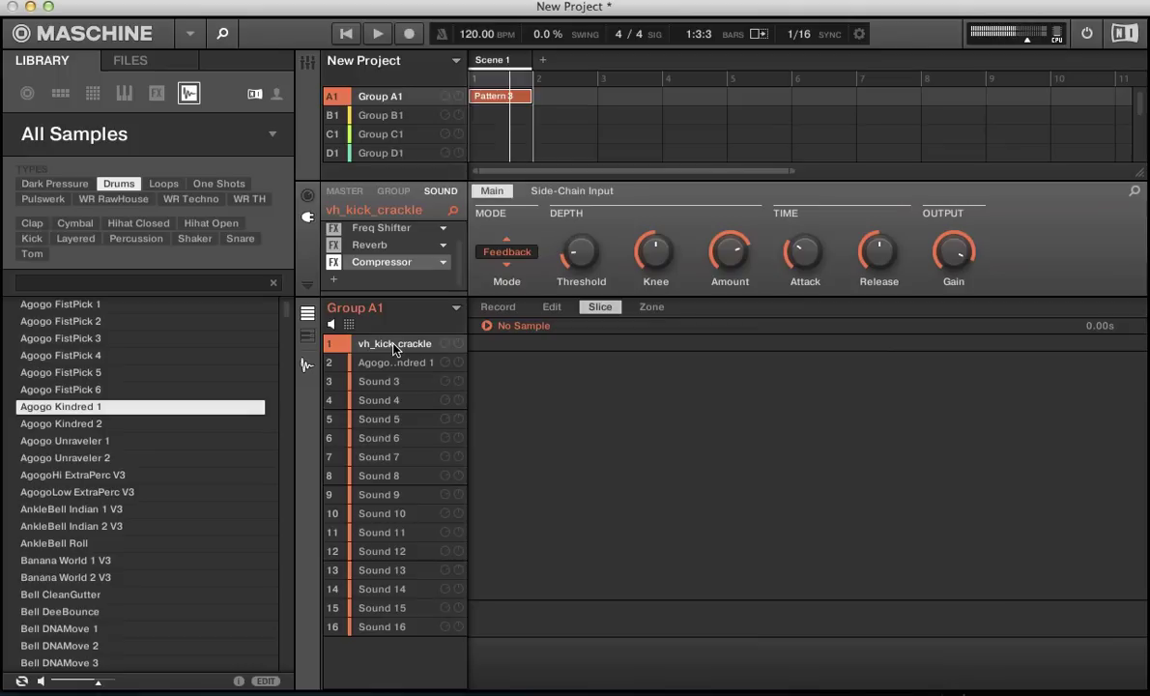
click(305, 316)
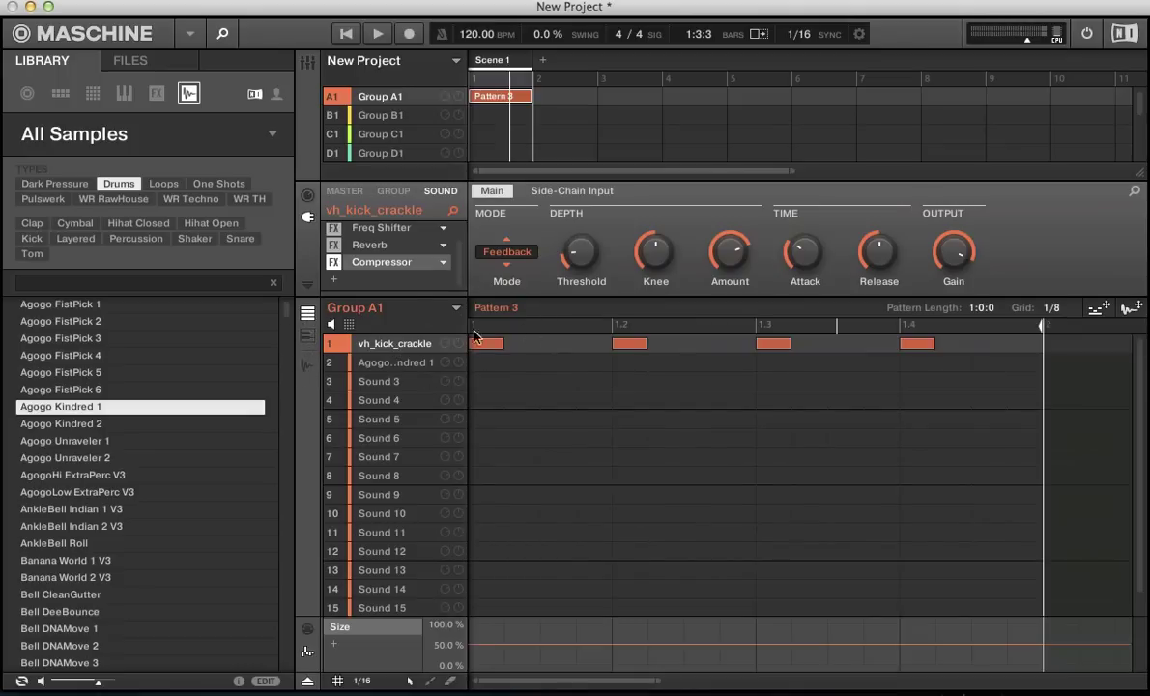
key(space)
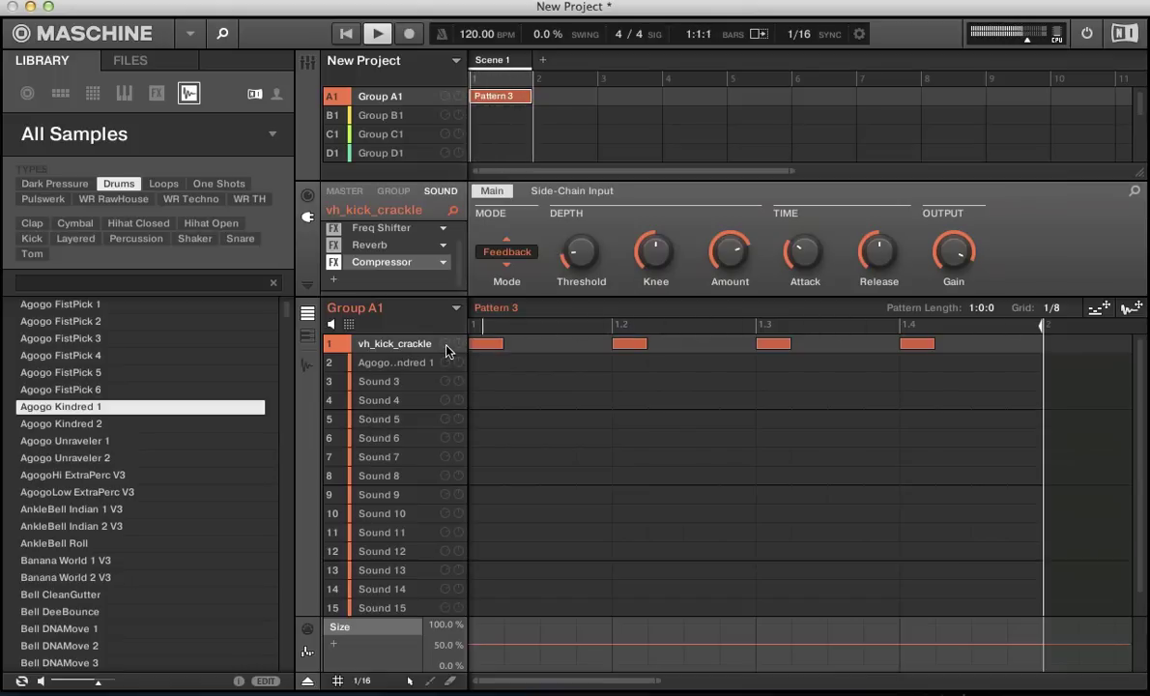
key(space)
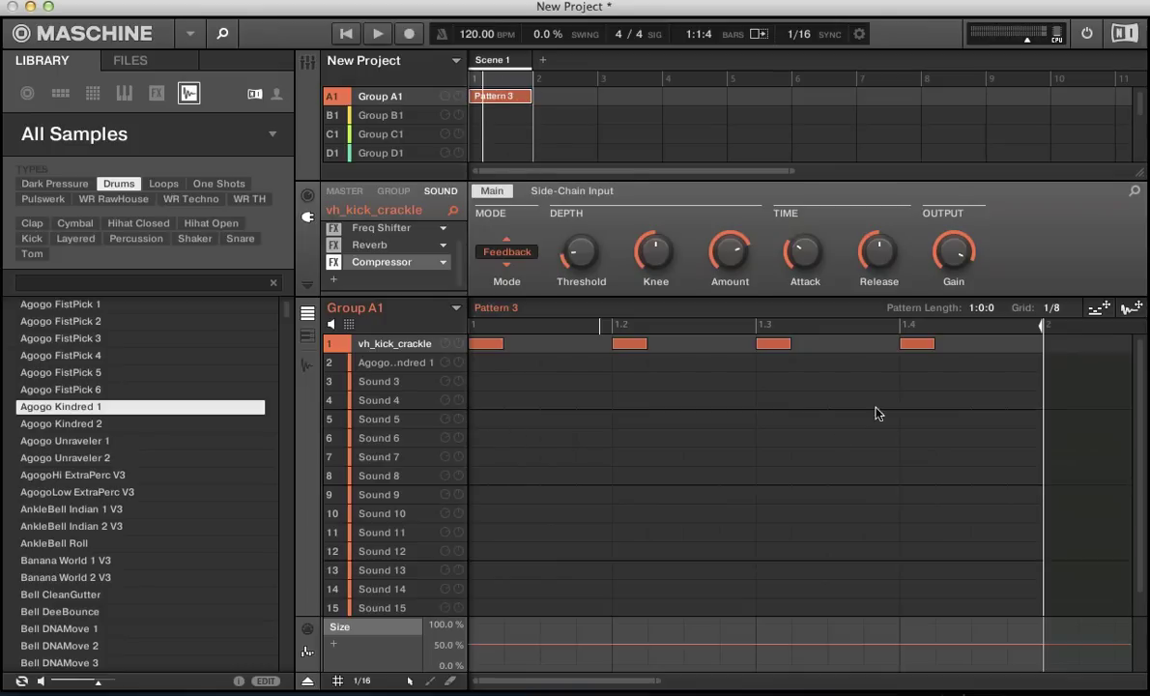
Turn the pattern length grid off and play and stop the pattern to follow its loop.
click(1051, 307)
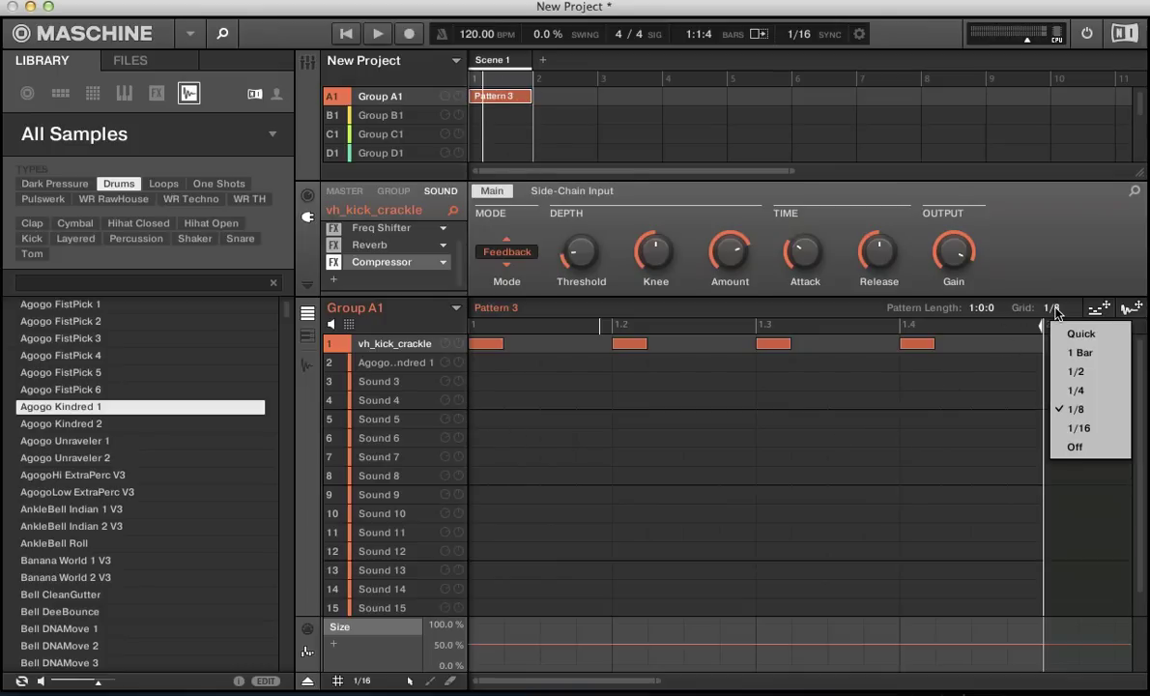
click(1071, 448)
key(space)
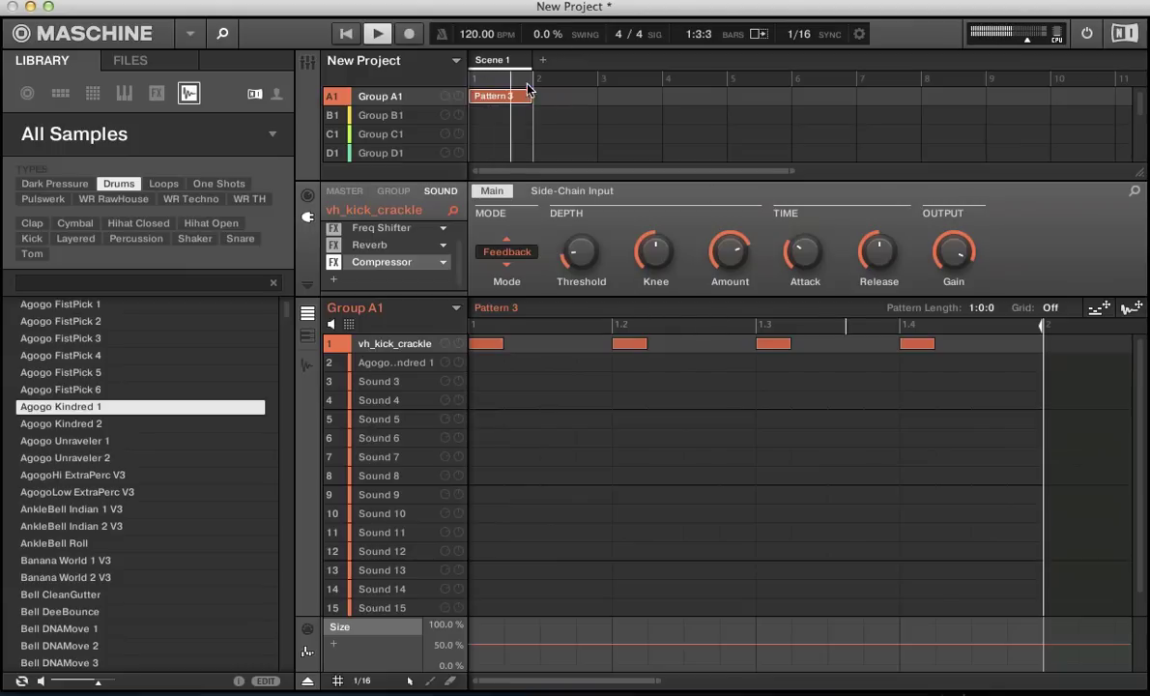
key(space)
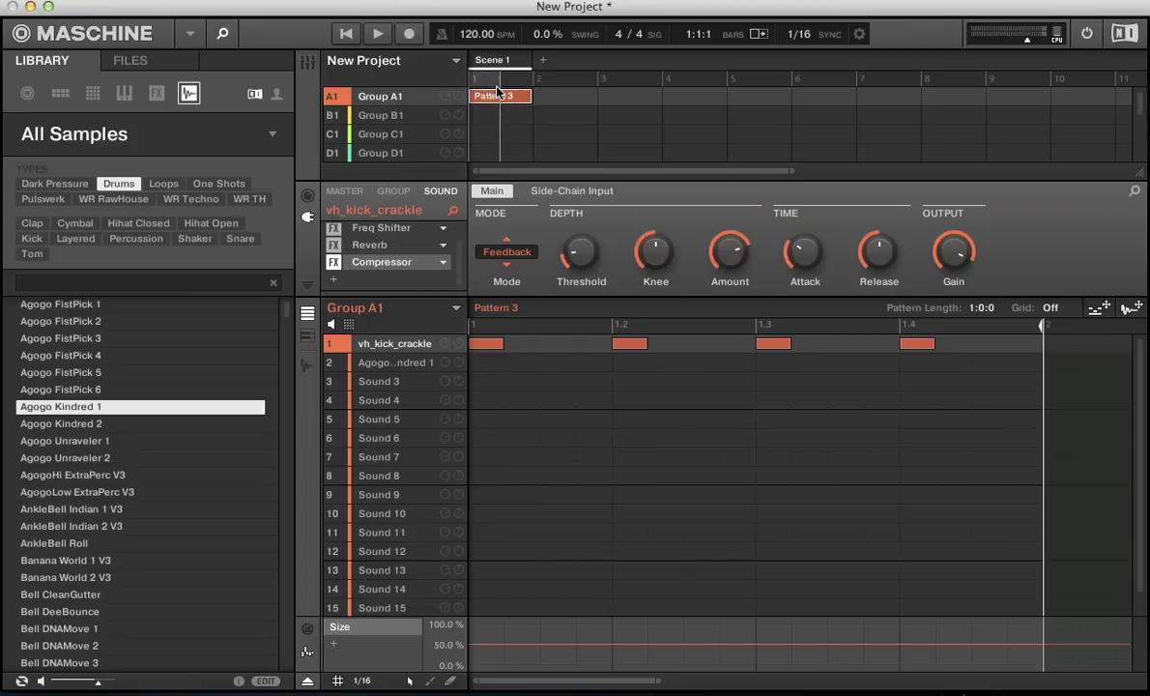
key(space)
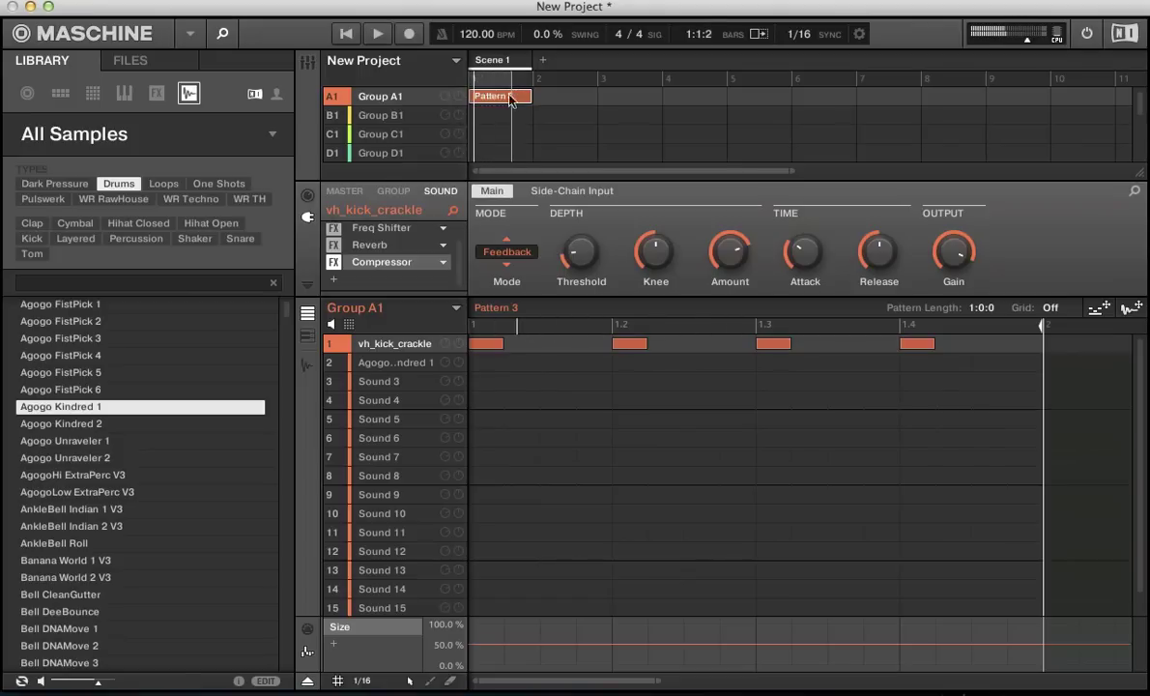
Set the pattern length grid to 1 Bar and play the pattern briefly.
click(1050, 308)
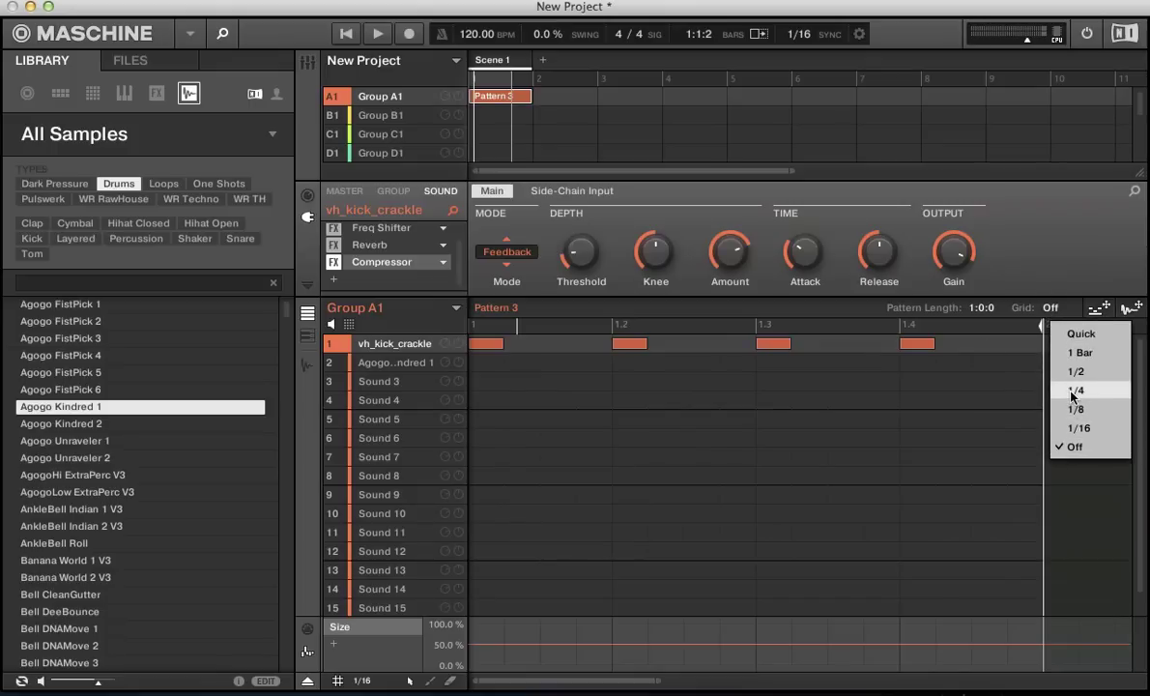
click(1080, 352)
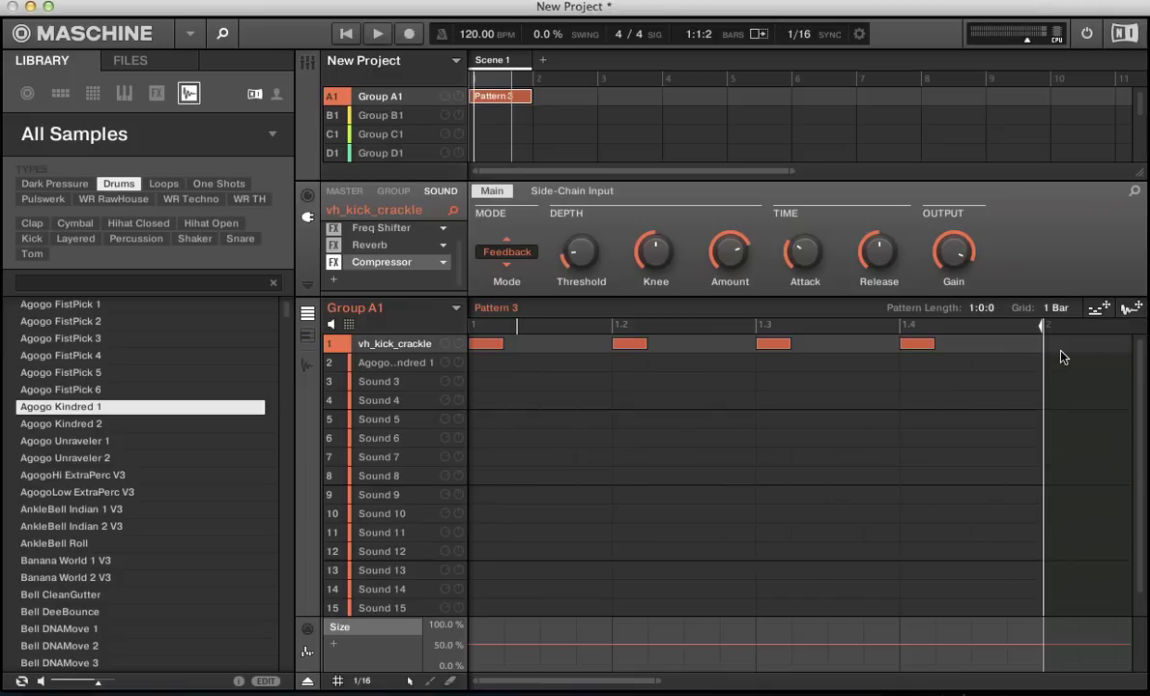
key(space)
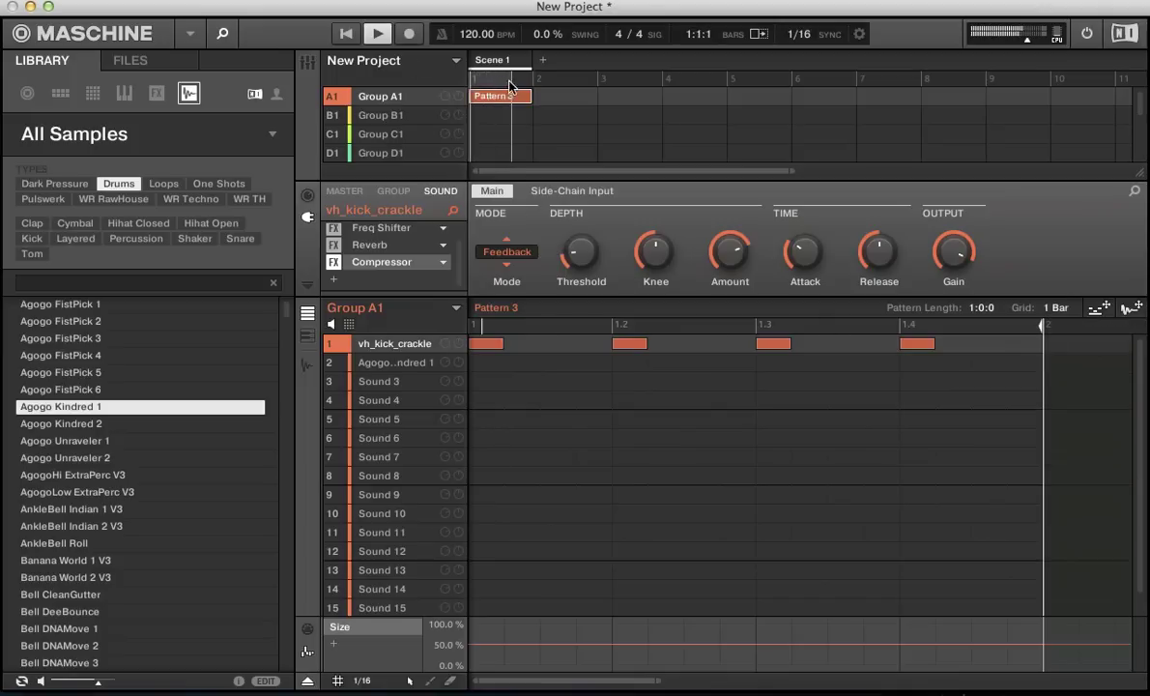
key(space)
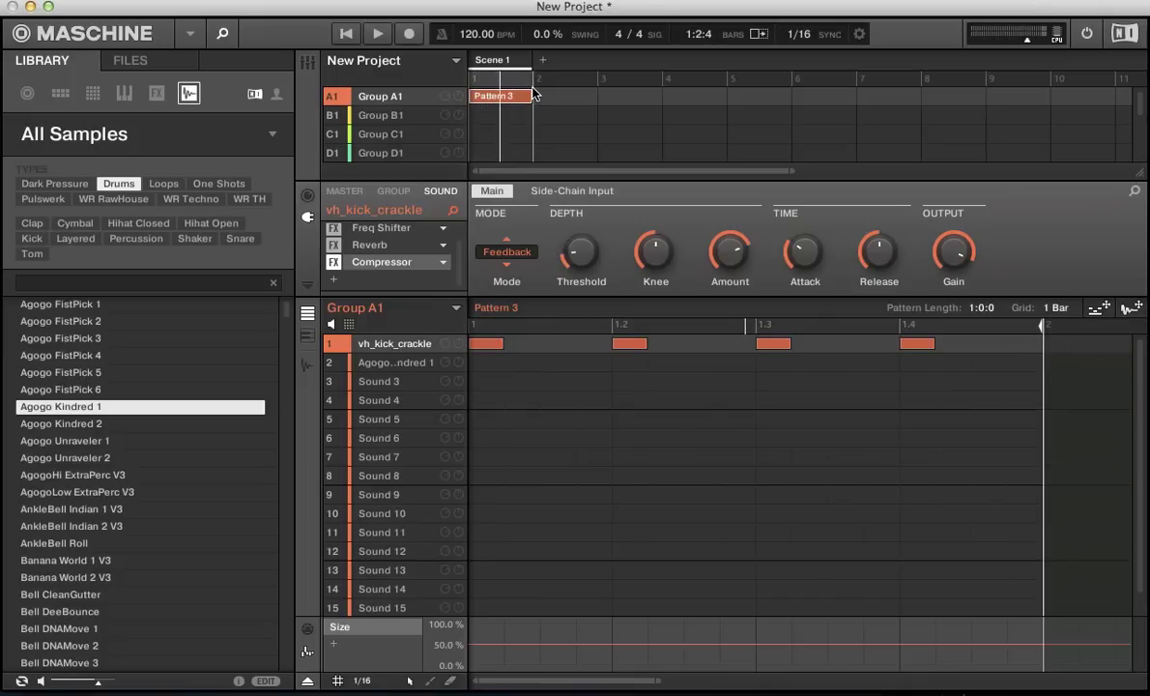
View the Default preferences for metronome samples, pattern length and template projects, and close them.
click(150, 0)
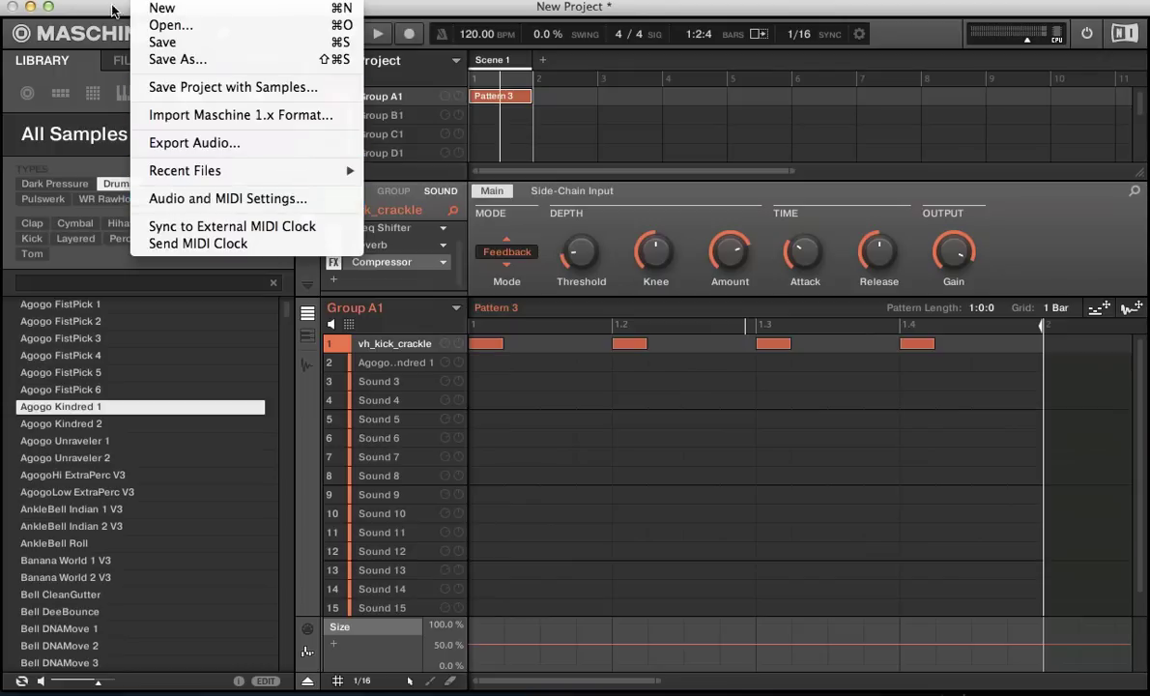
mouse_move(96, 0)
click(101, 35)
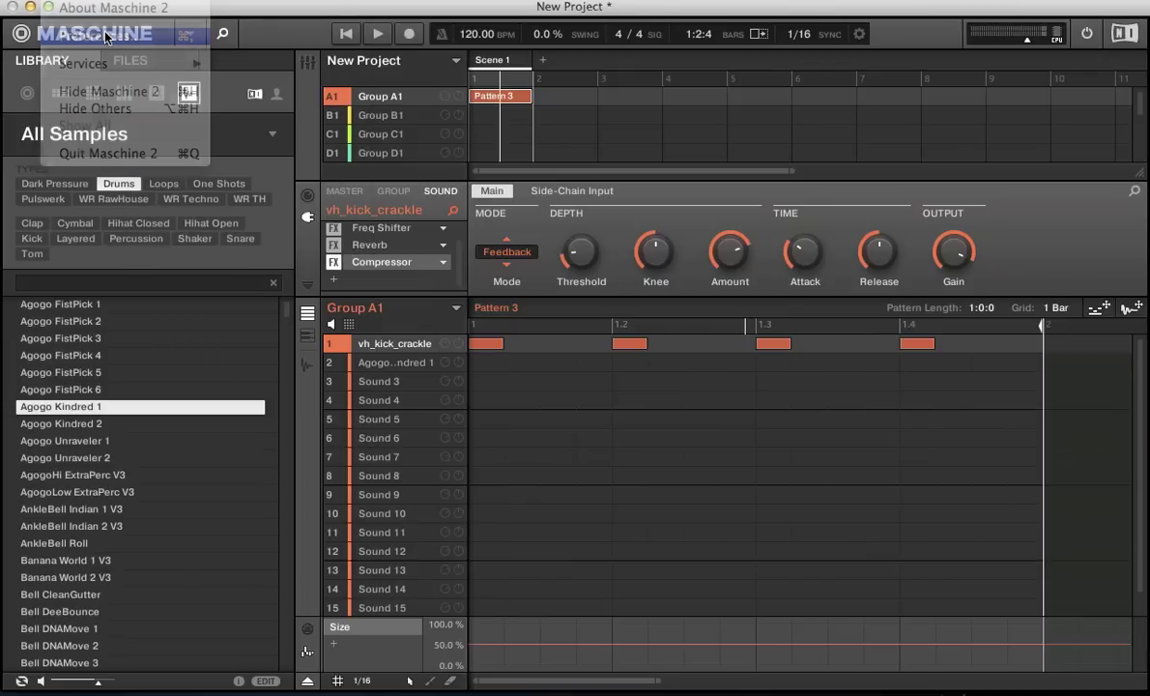
click(420, 247)
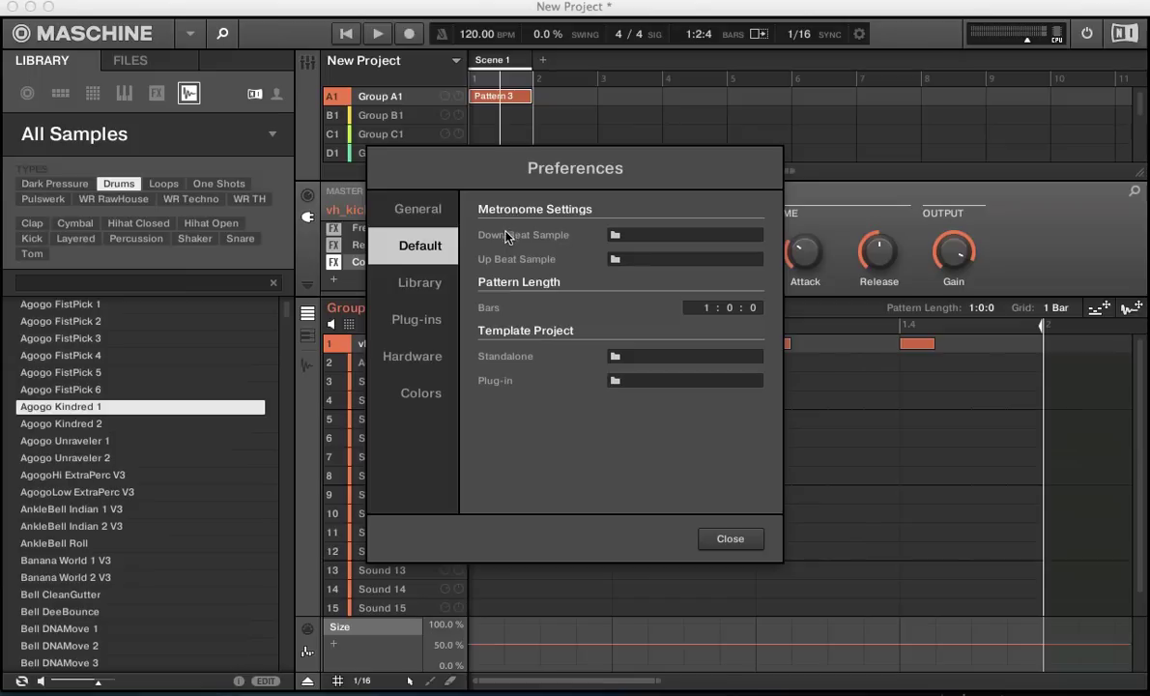
click(710, 549)
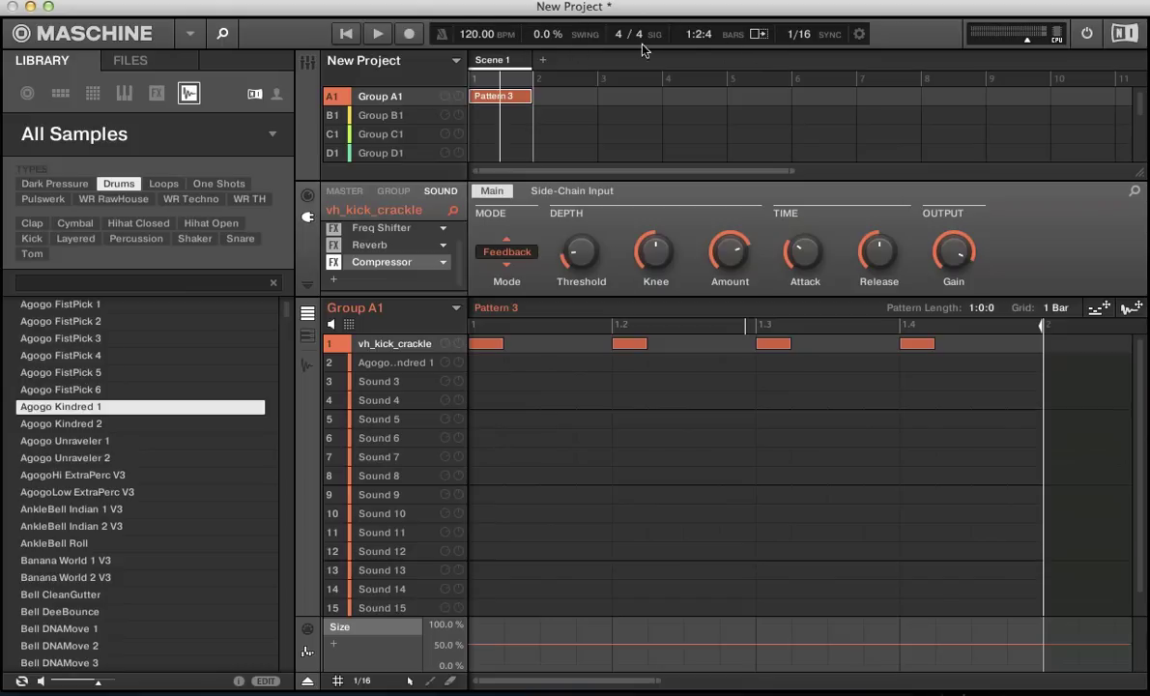
Toggle the metronome during playback and mute the vh_kick_crackle sound.
key(space)
click(439, 39)
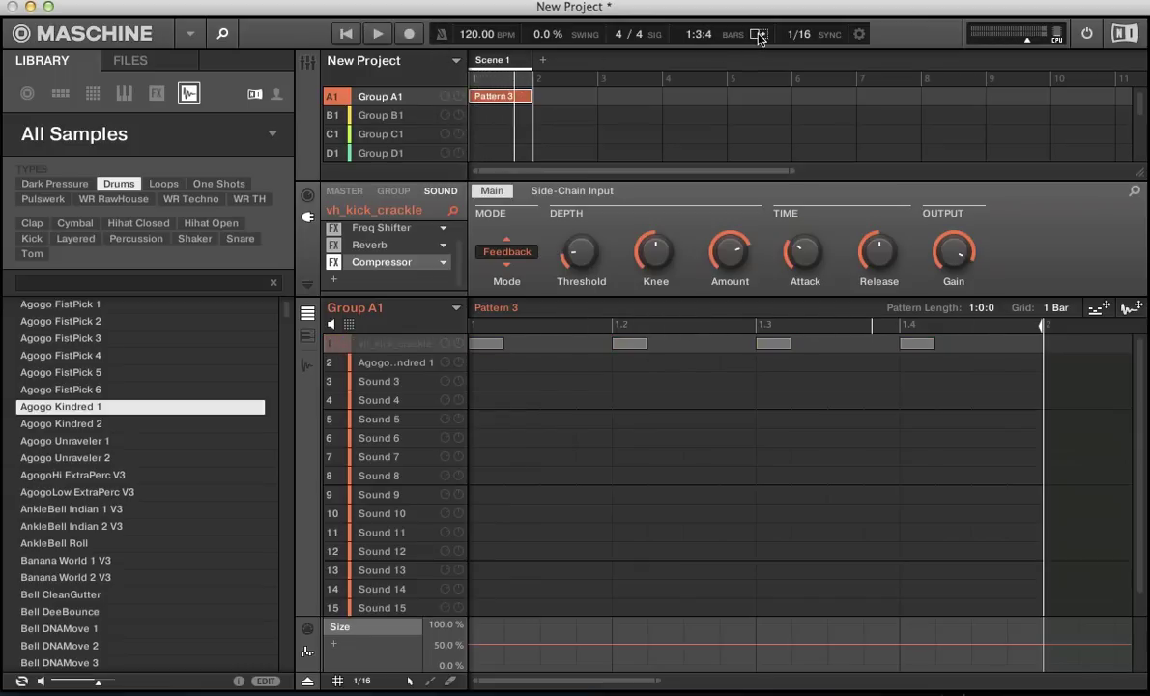
Switch the playback position display from bars to time and back to bars while playing the pattern.
key(space)
click(652, 34)
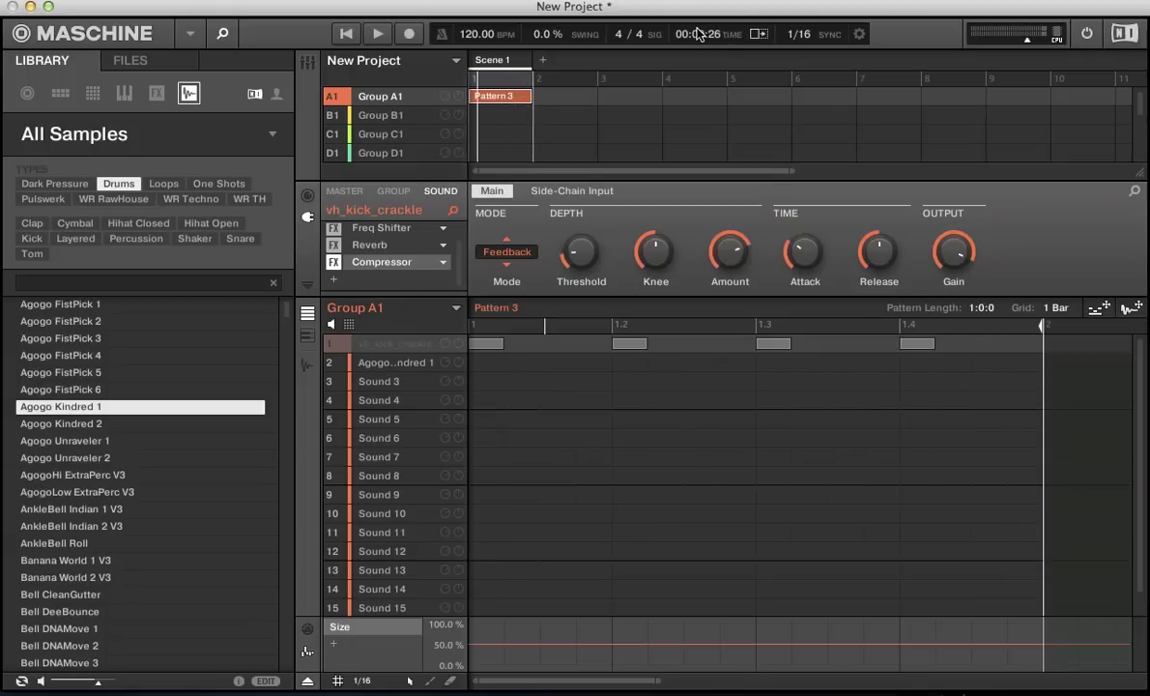
key(space)
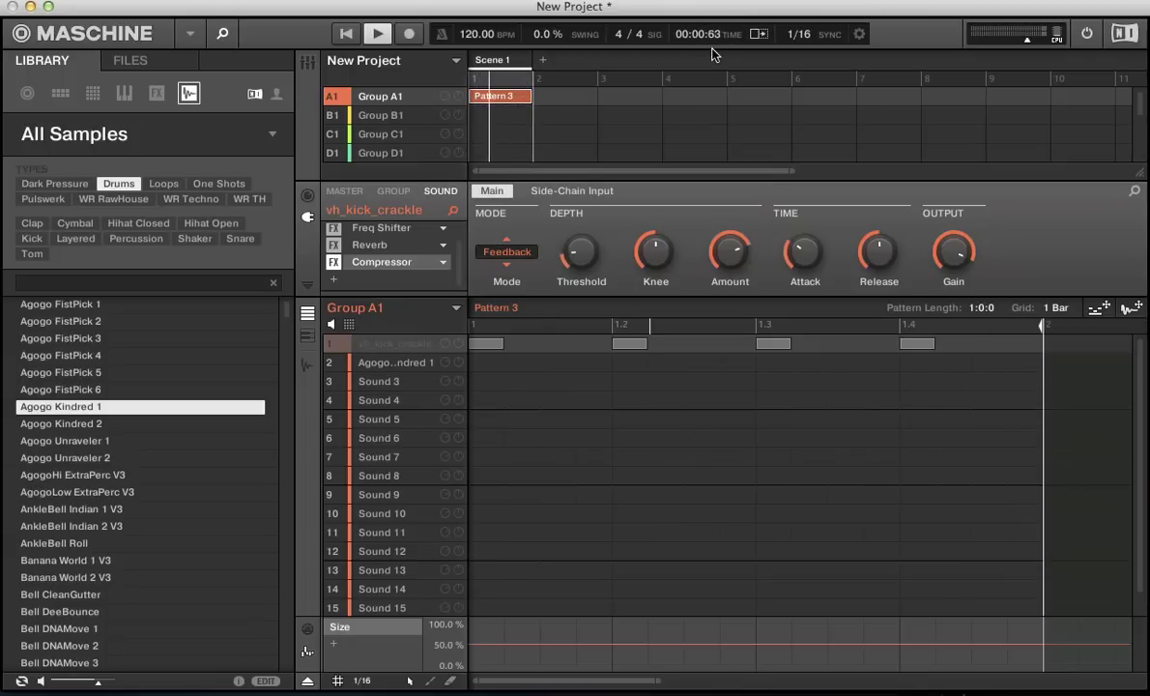
click(703, 35)
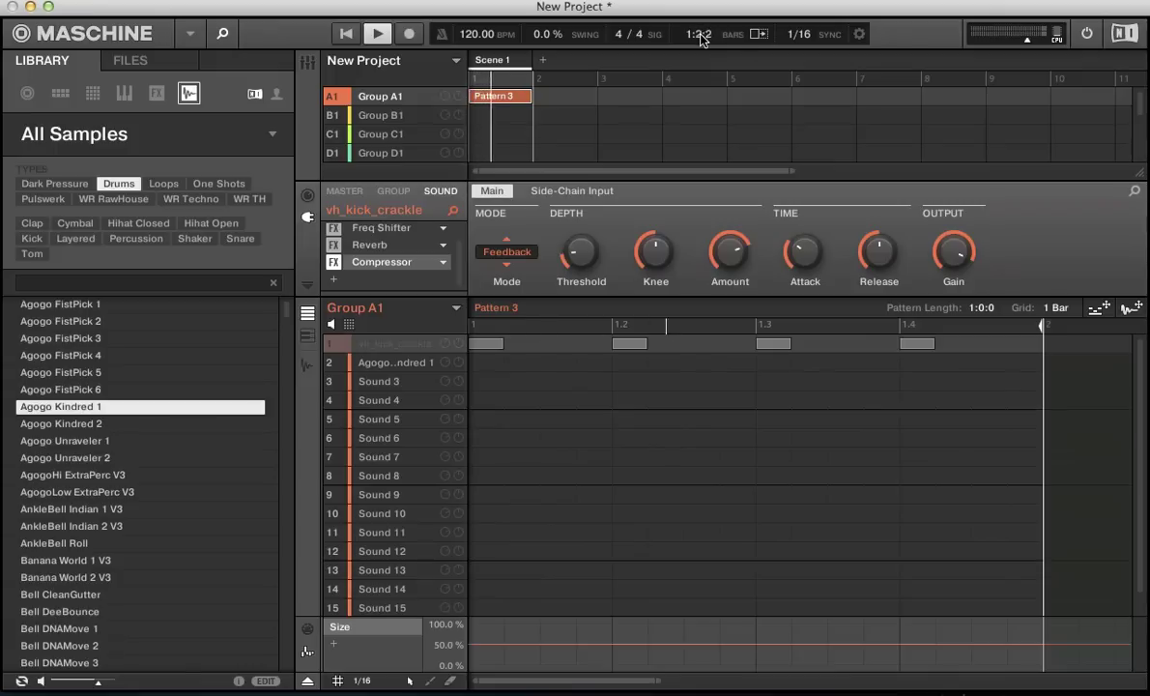
key(space)
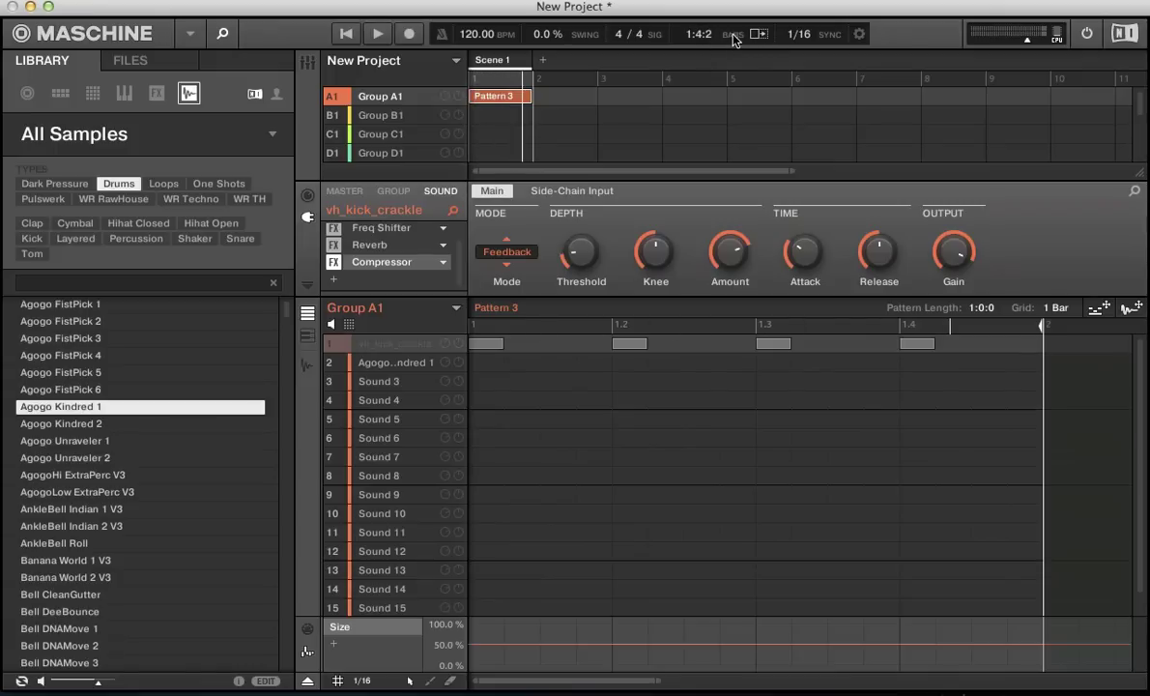